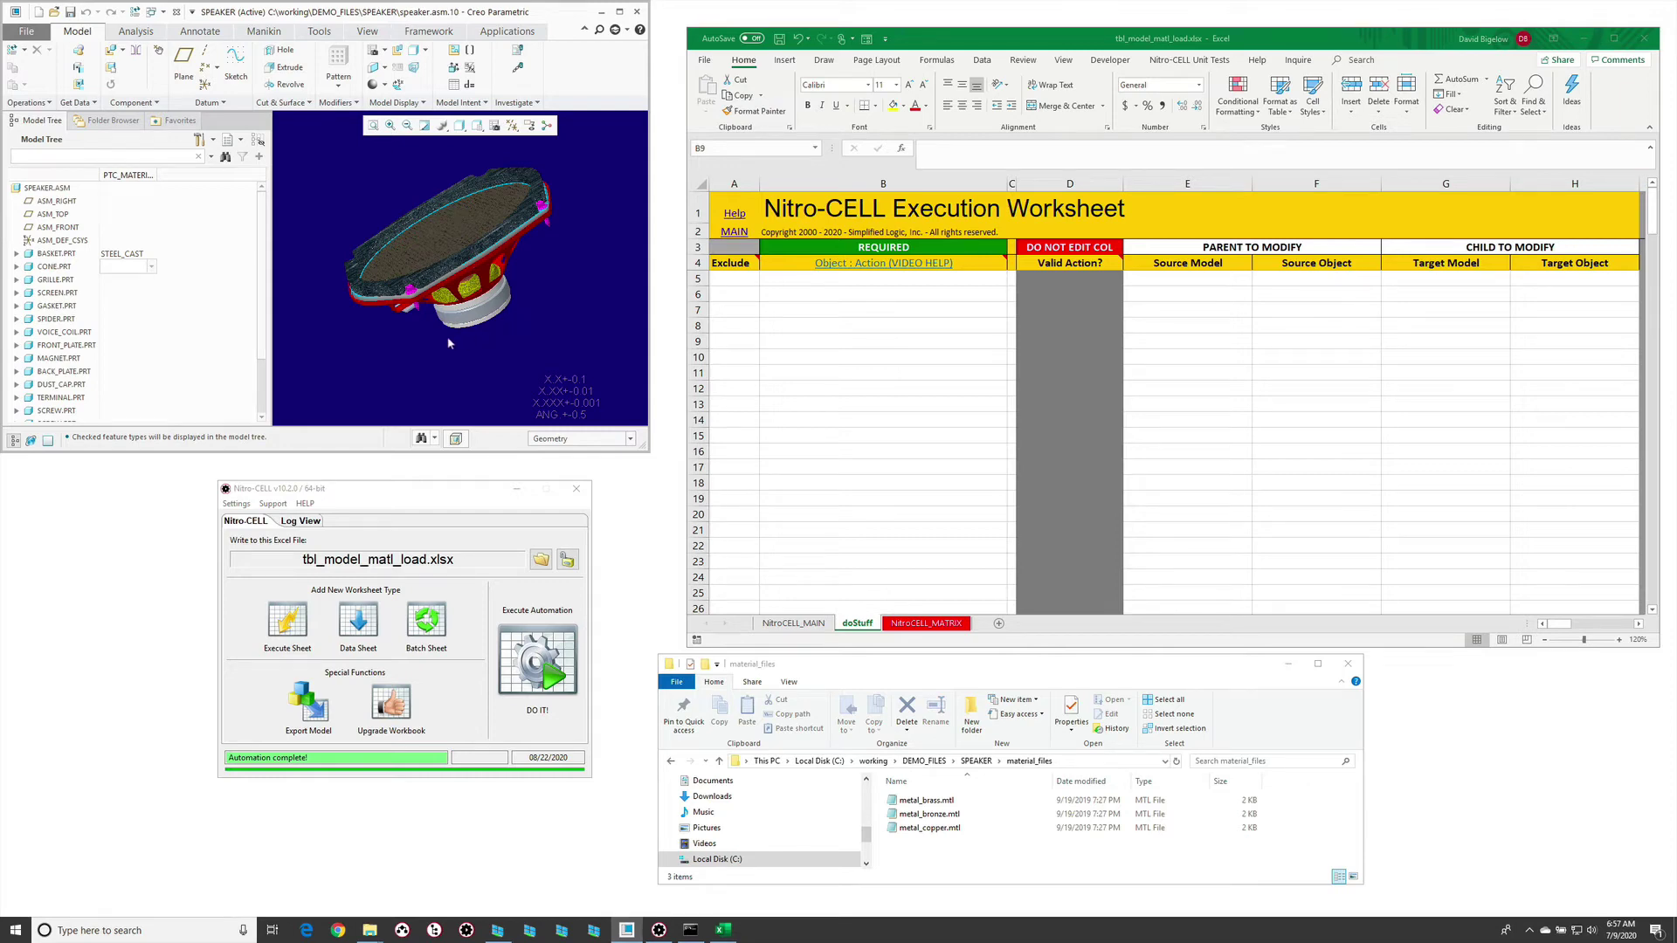
left_click(854, 361)
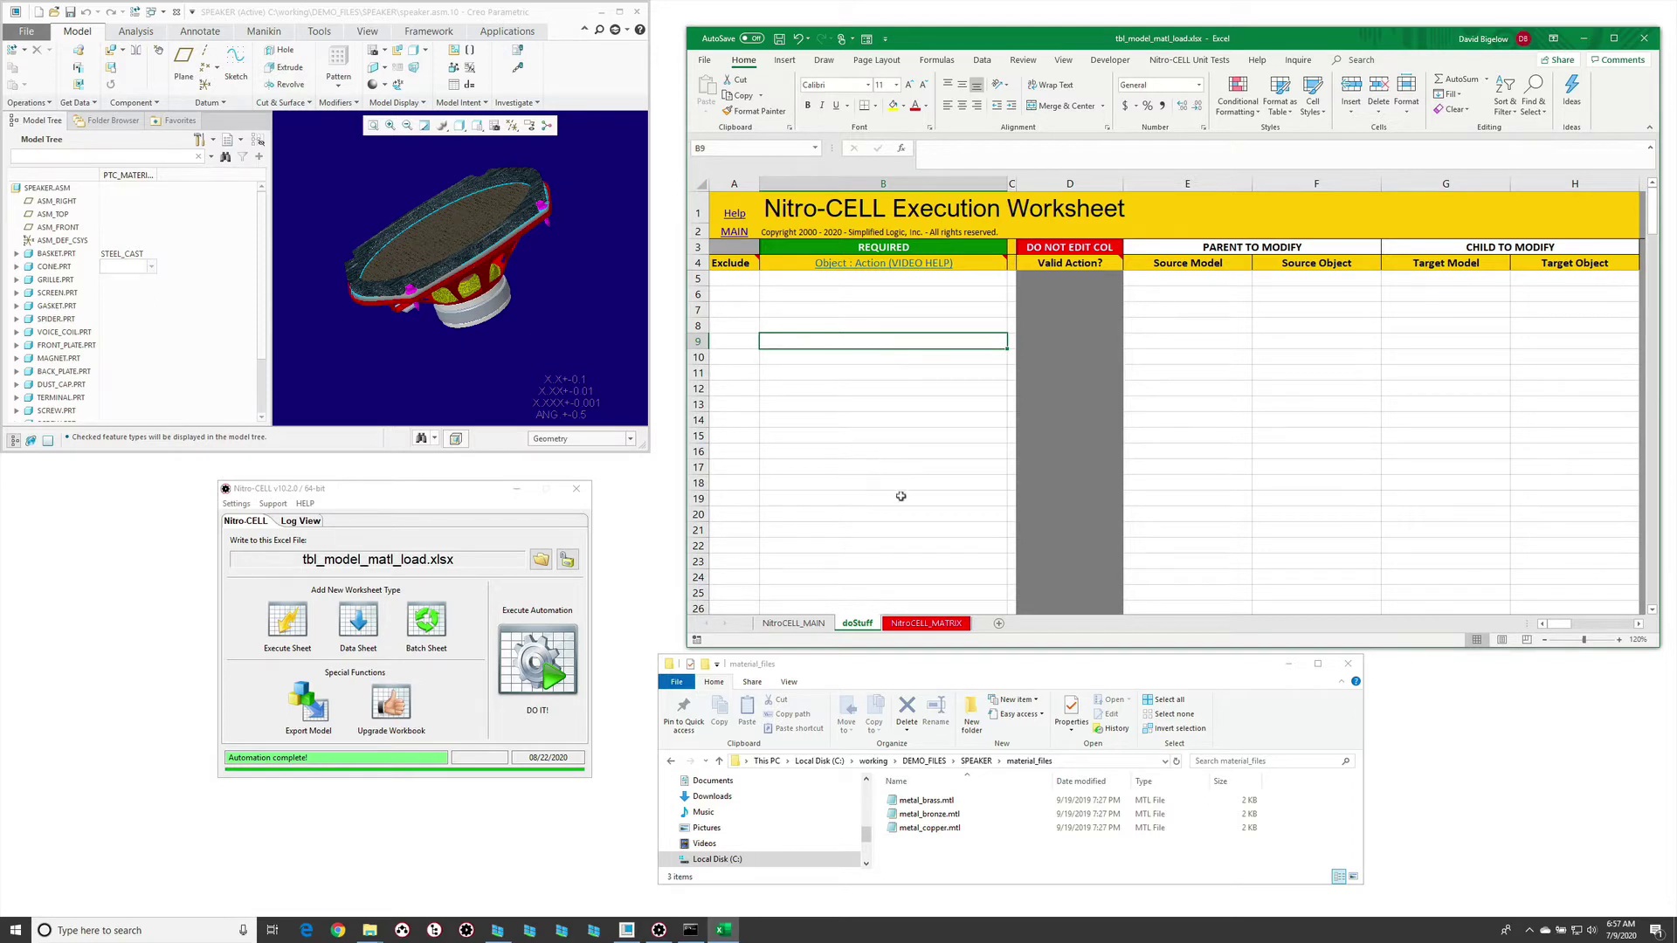
left_click_drag(908, 666, 890, 661)
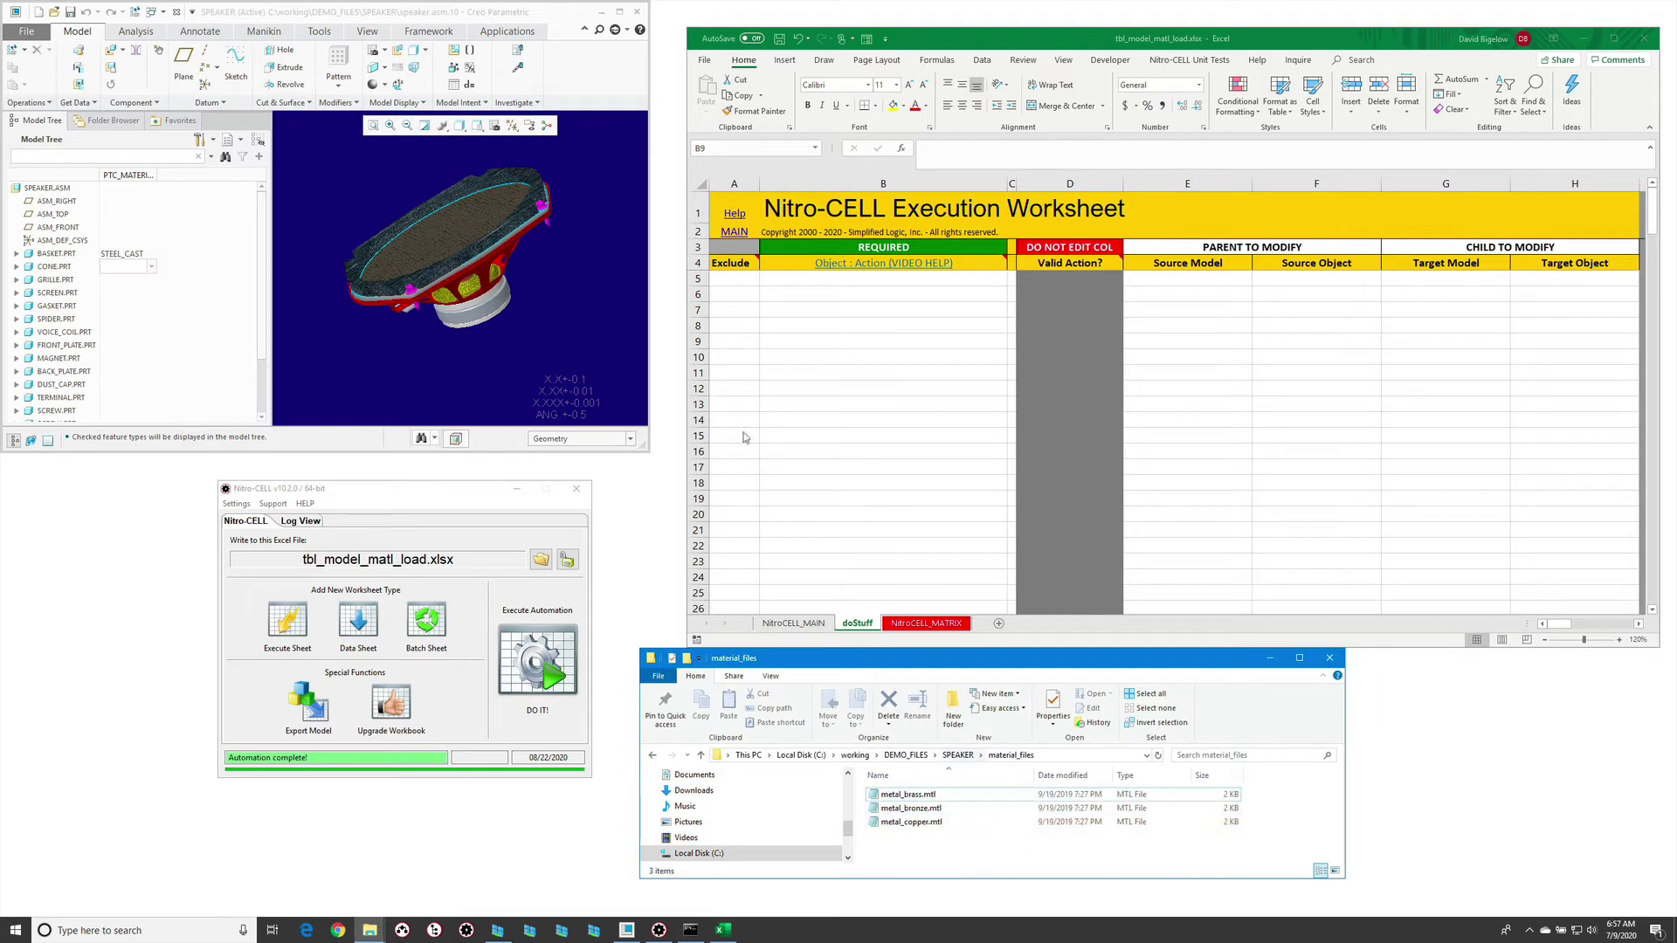
left_click(471, 340)
middle_click_drag(397, 363, 397, 354)
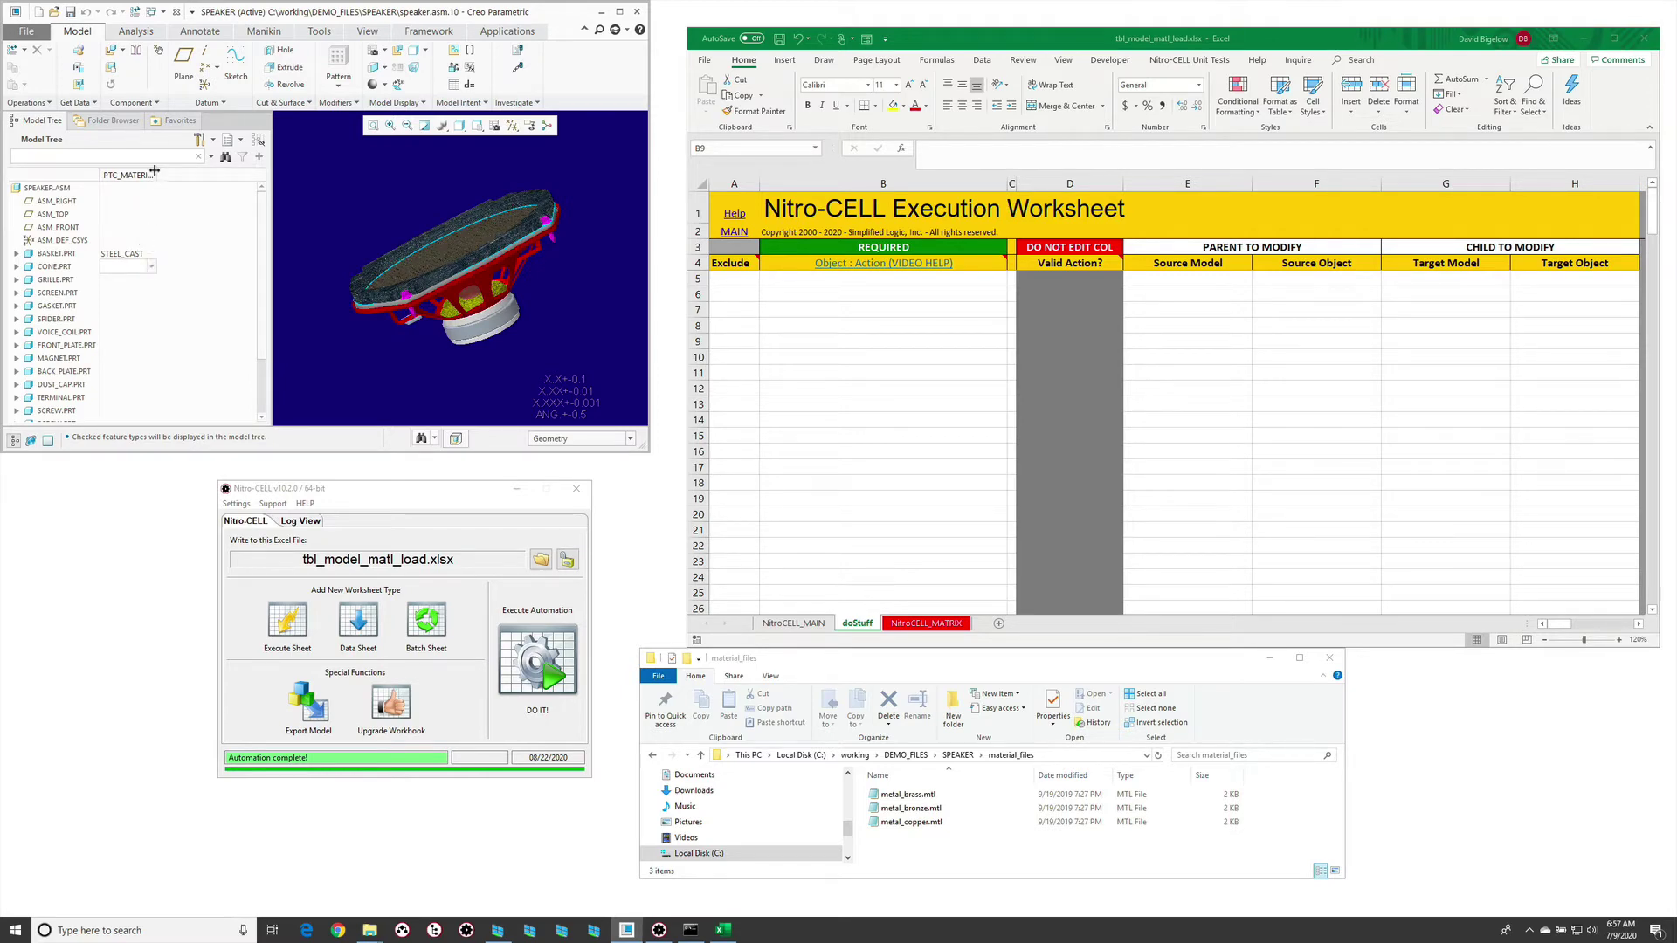
Widen the PTC_MATERIAL_NAME column in the speaker assembly's model tree and view the material choices for BASKET.PRT.
left_click_drag(156, 174, 189, 171)
left_click(135, 253)
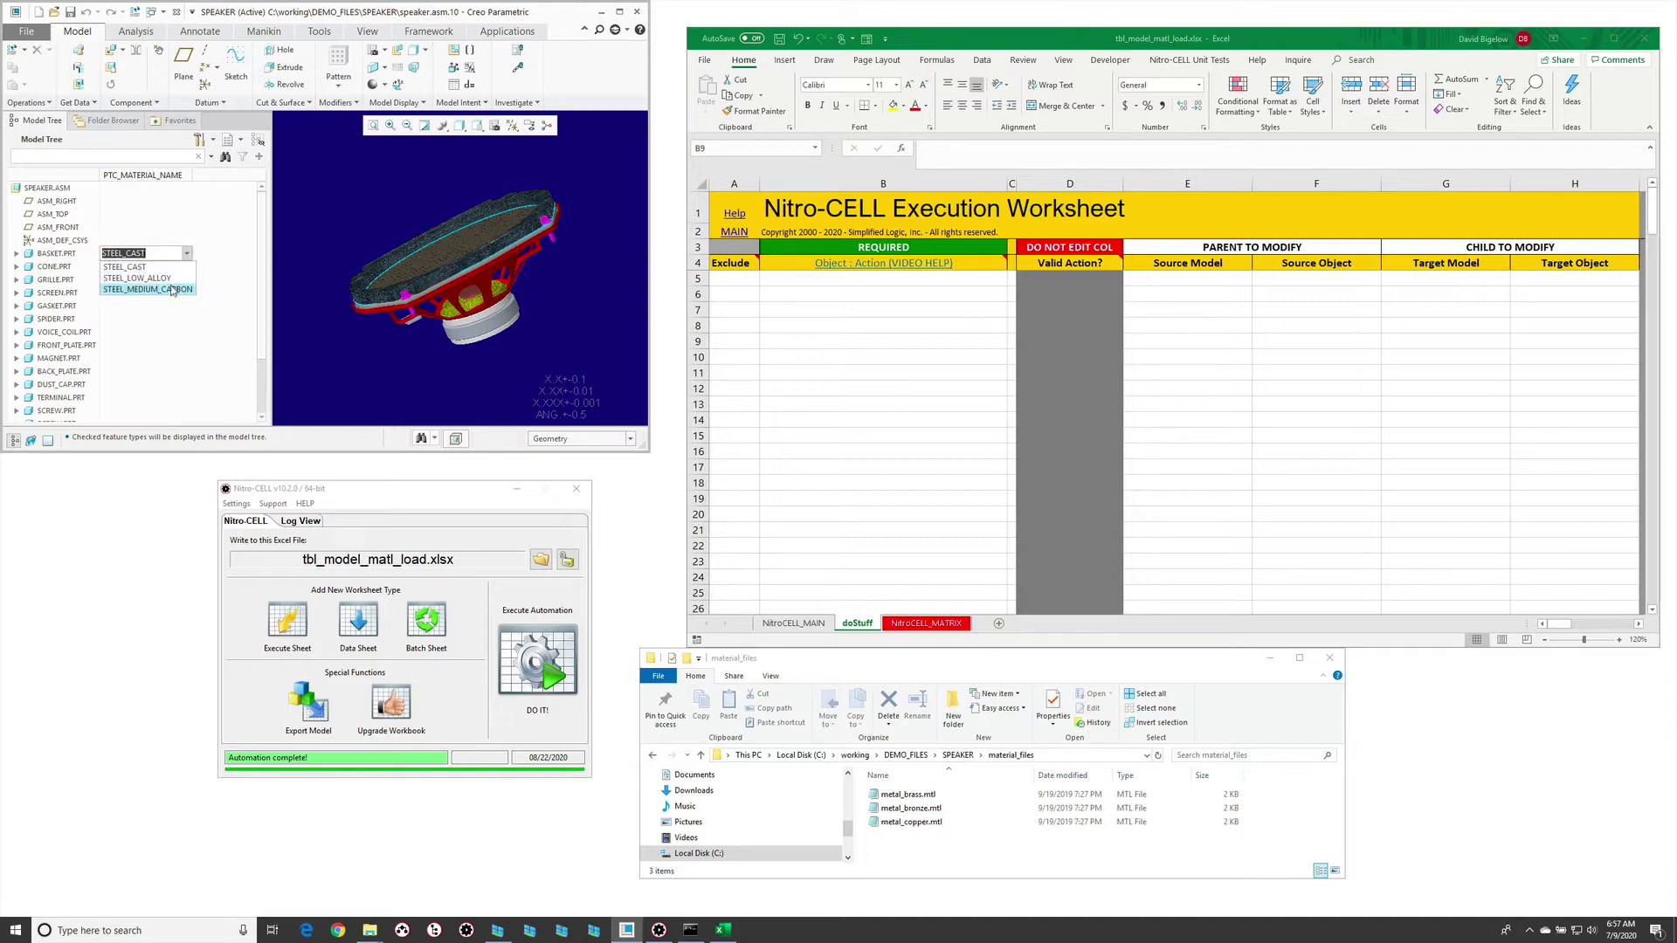
left_click(306, 332)
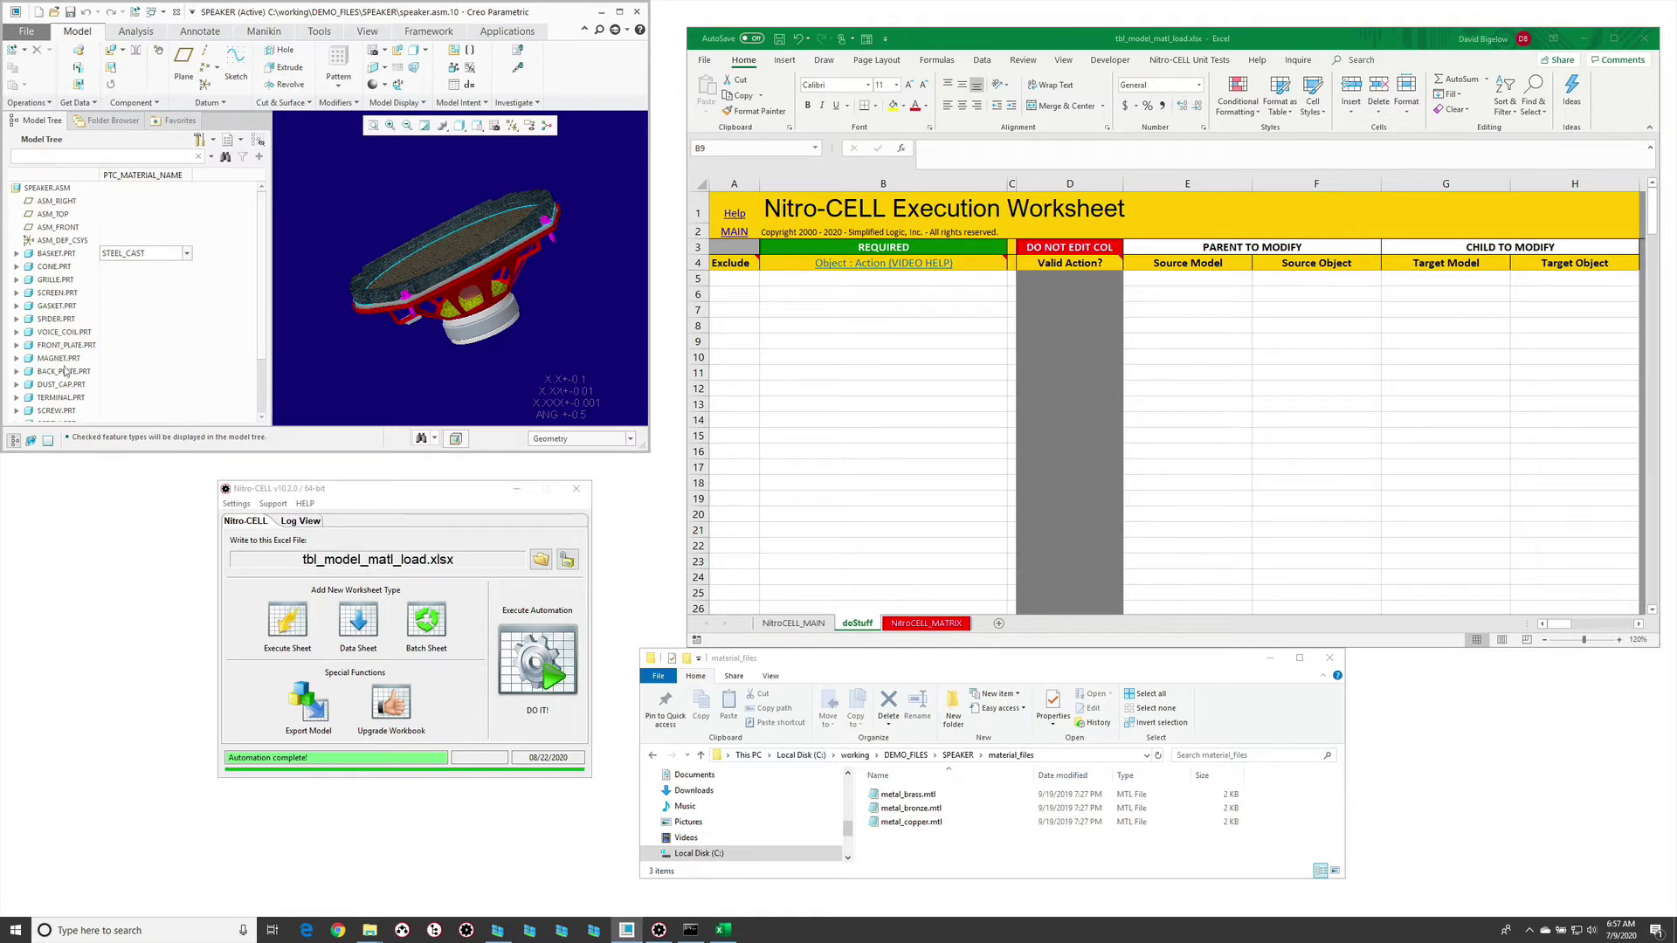
In Excel, enter the tbl_model : MATL_LOAD command from nc_command in B9 of doStuff and select its Source Model cell.
left_click(828, 393)
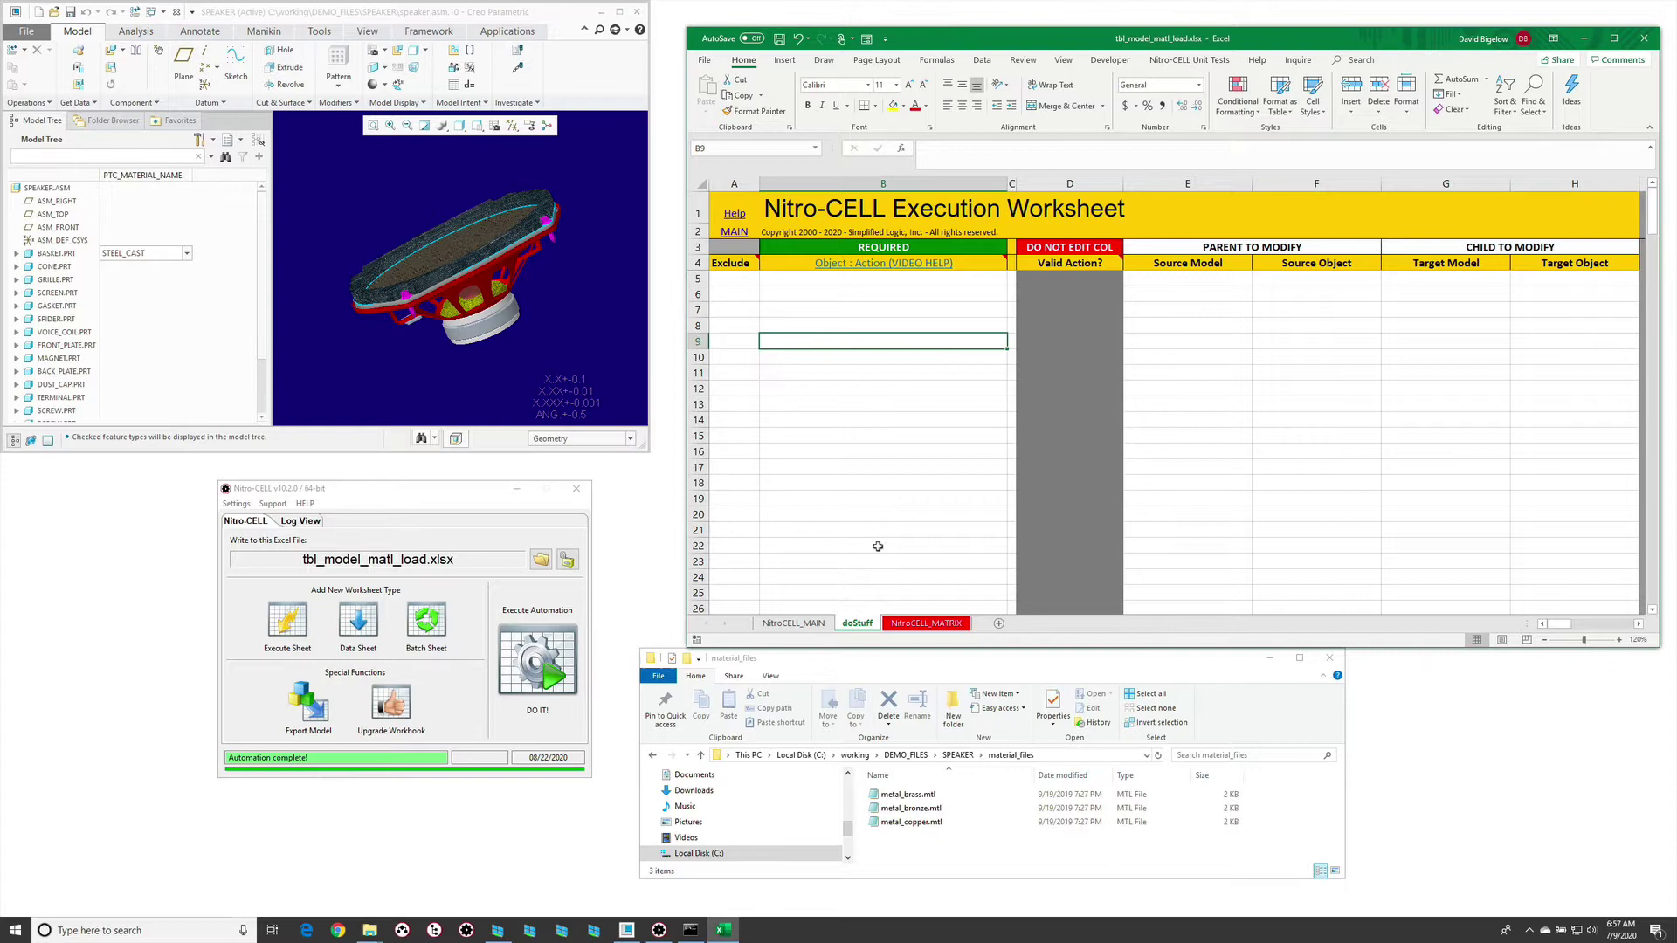
type("=nc_command[")
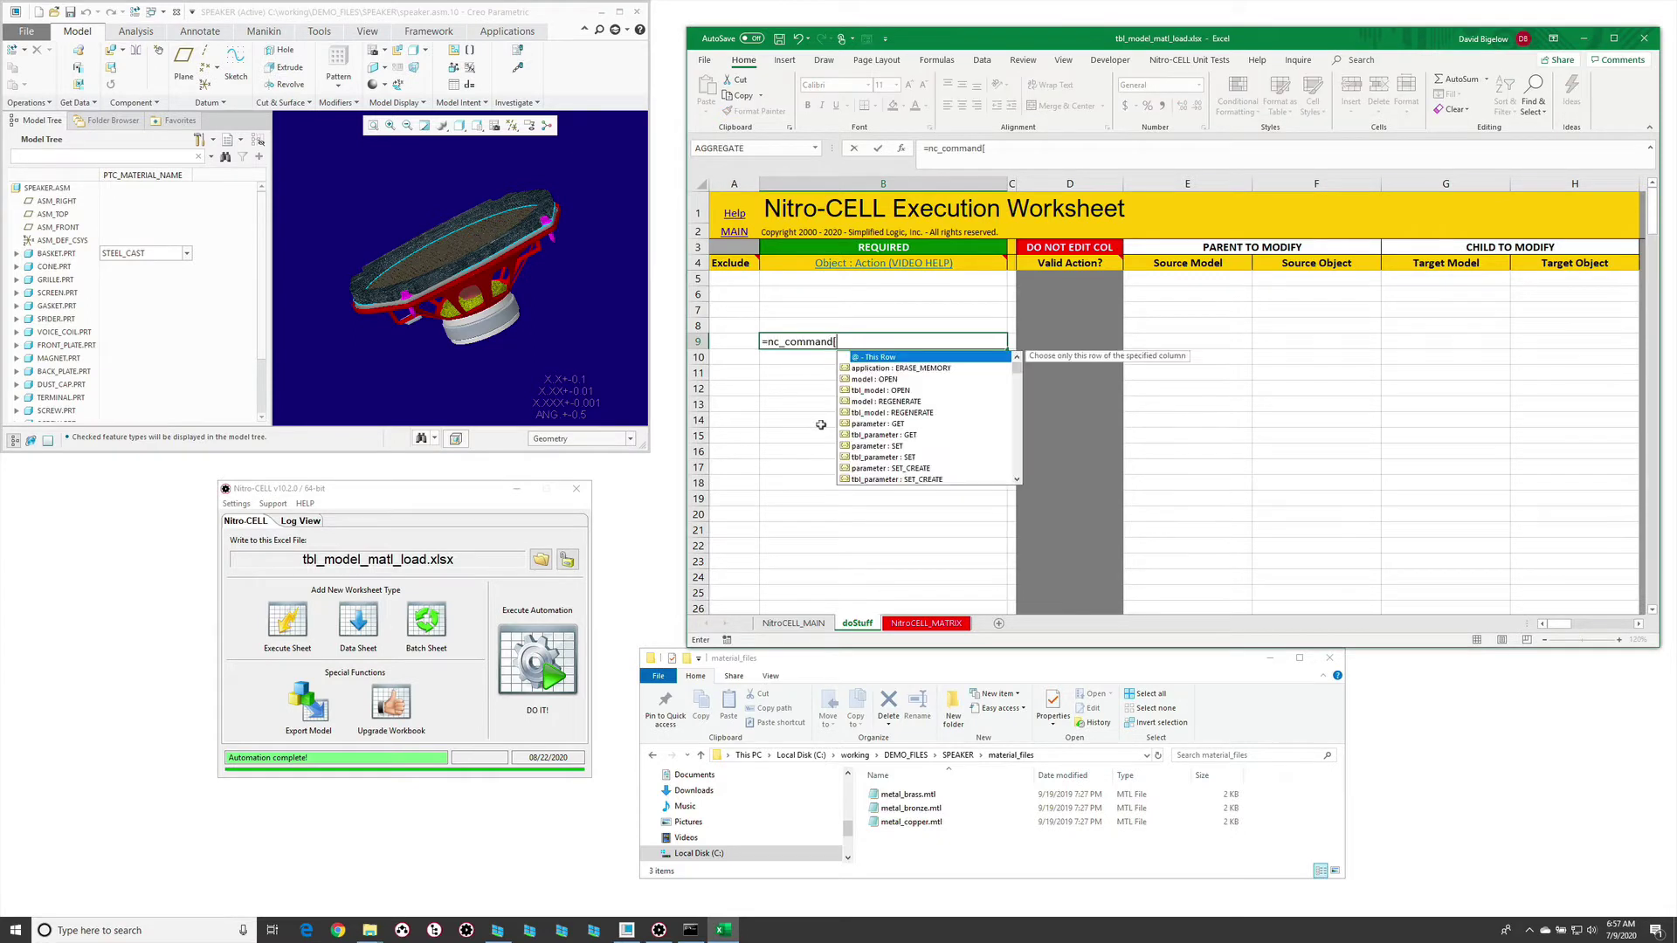
type("mate")
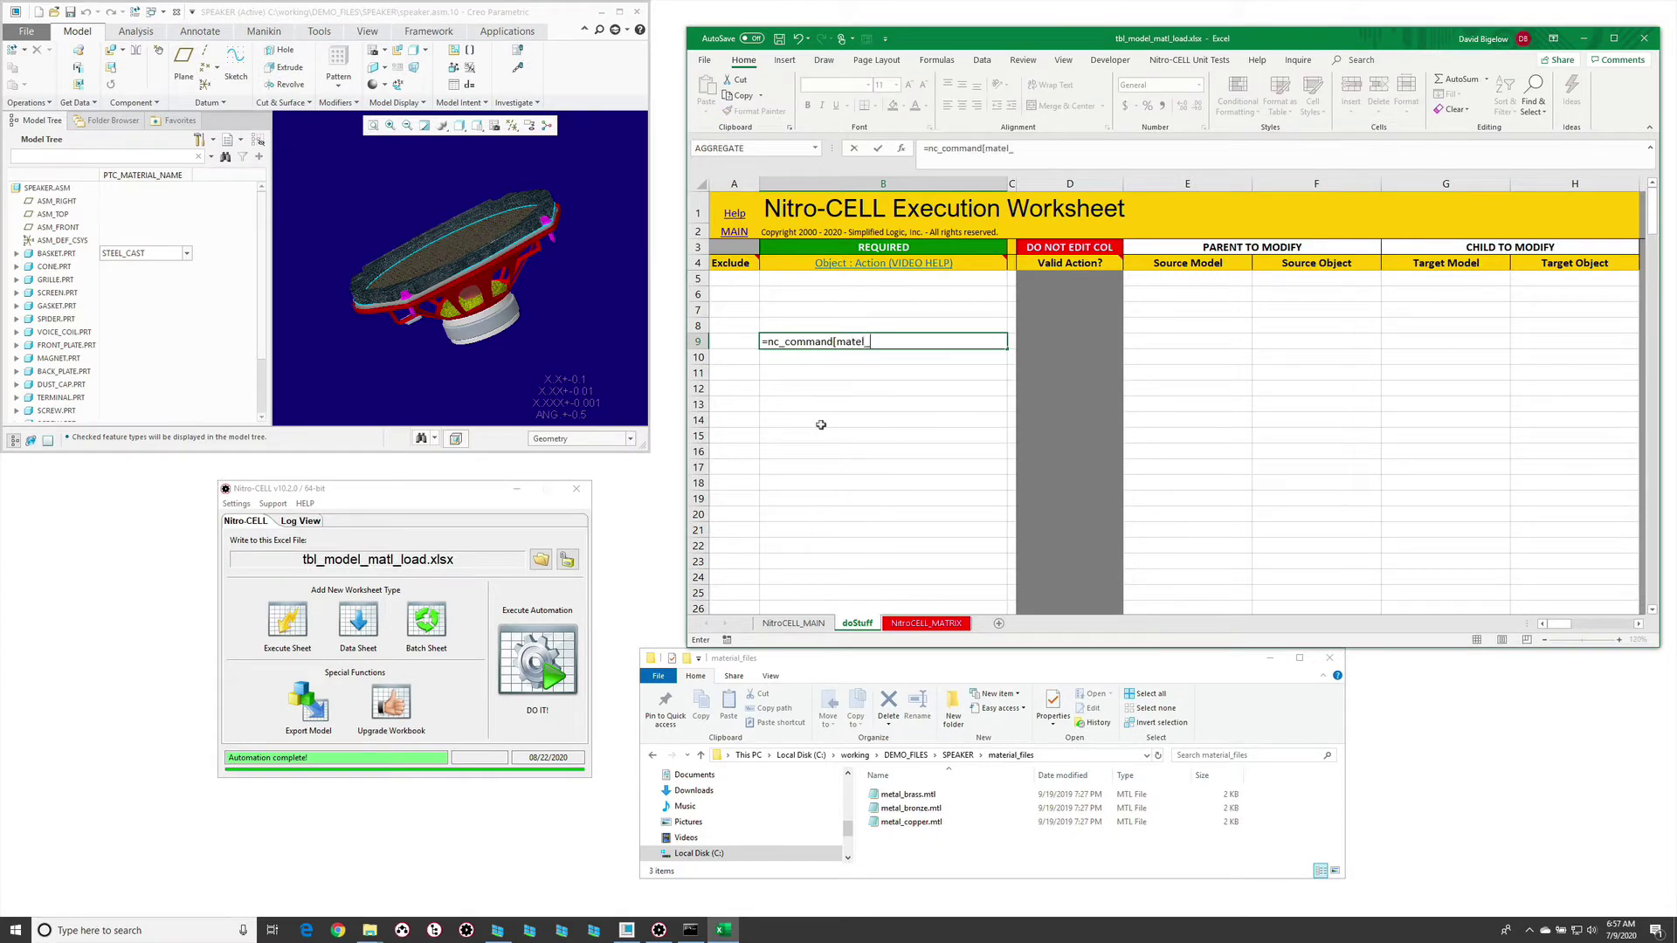
key("BackSpace")
type("l_")
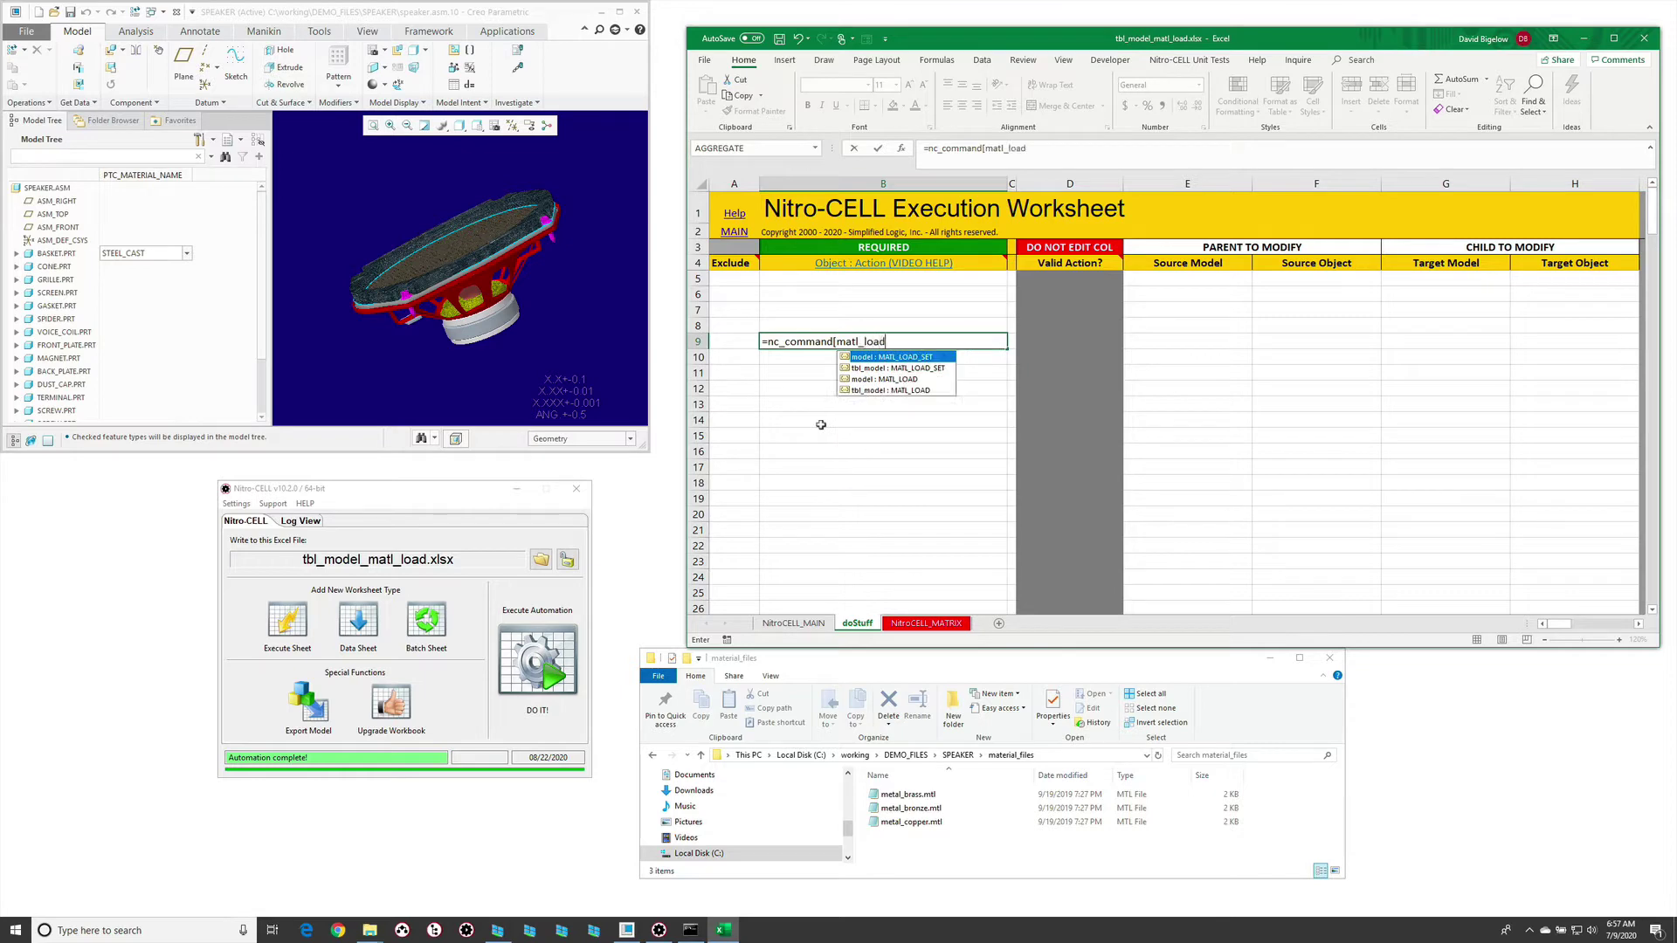
key("Down")
key("Down")
key("Down")
key("Tab")
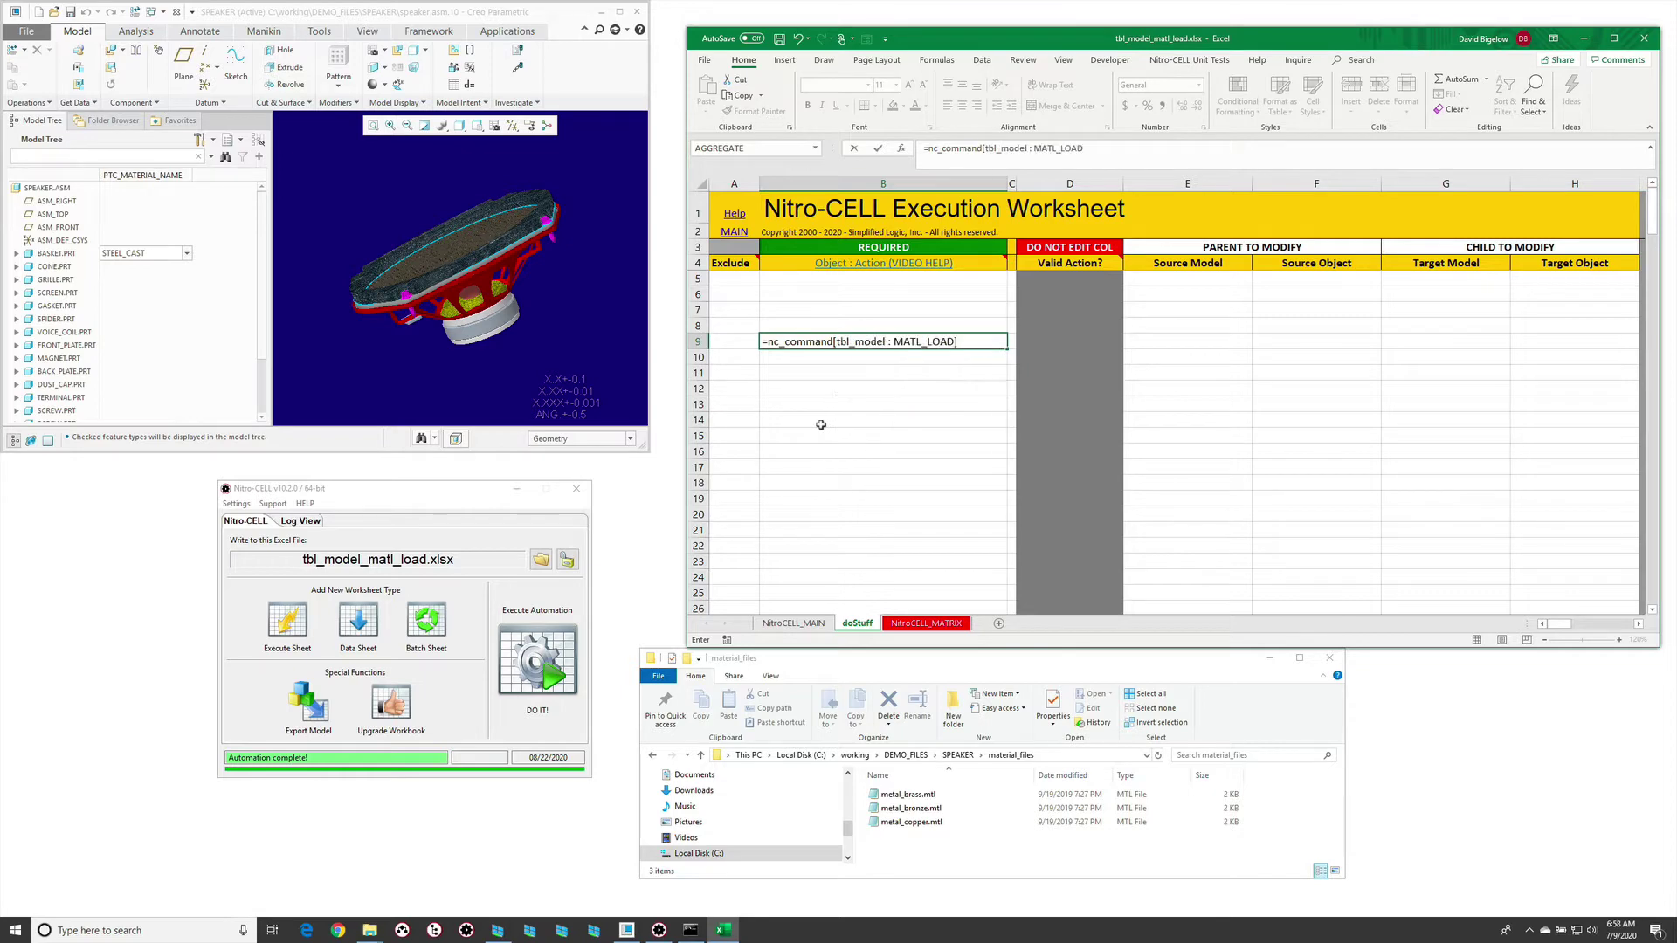
key("Return")
left_click(1197, 342)
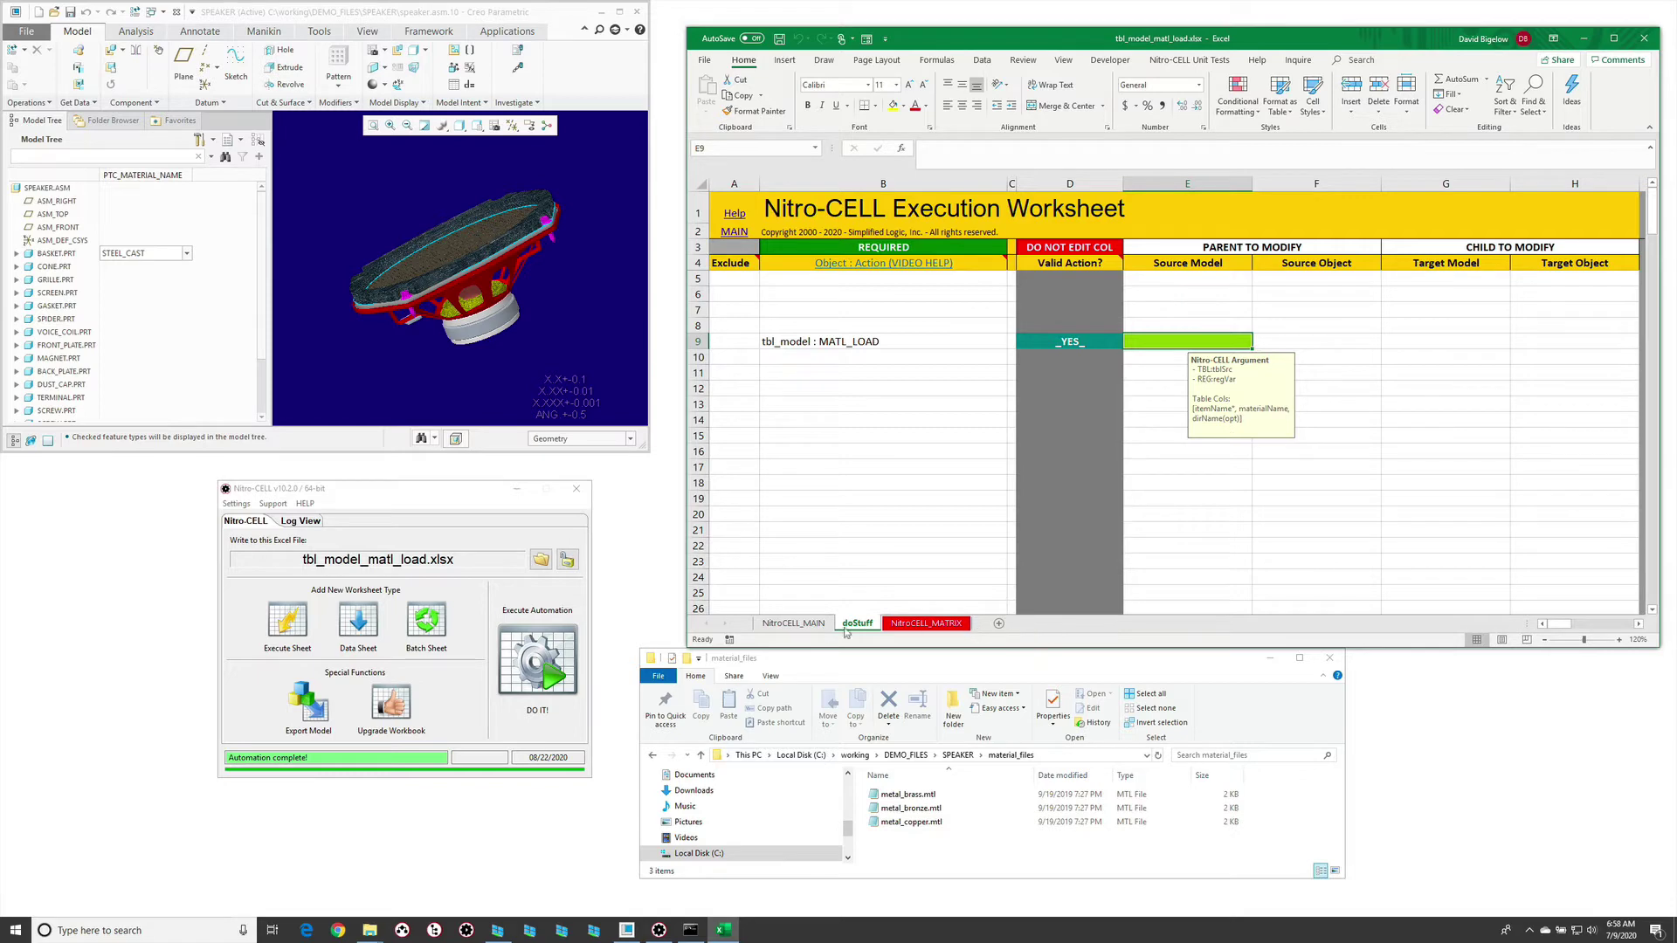
Add a new worksheet and enter the headers itemName, materialName and dirName in C4:E4.
left_click(999, 623)
left_click(806, 236)
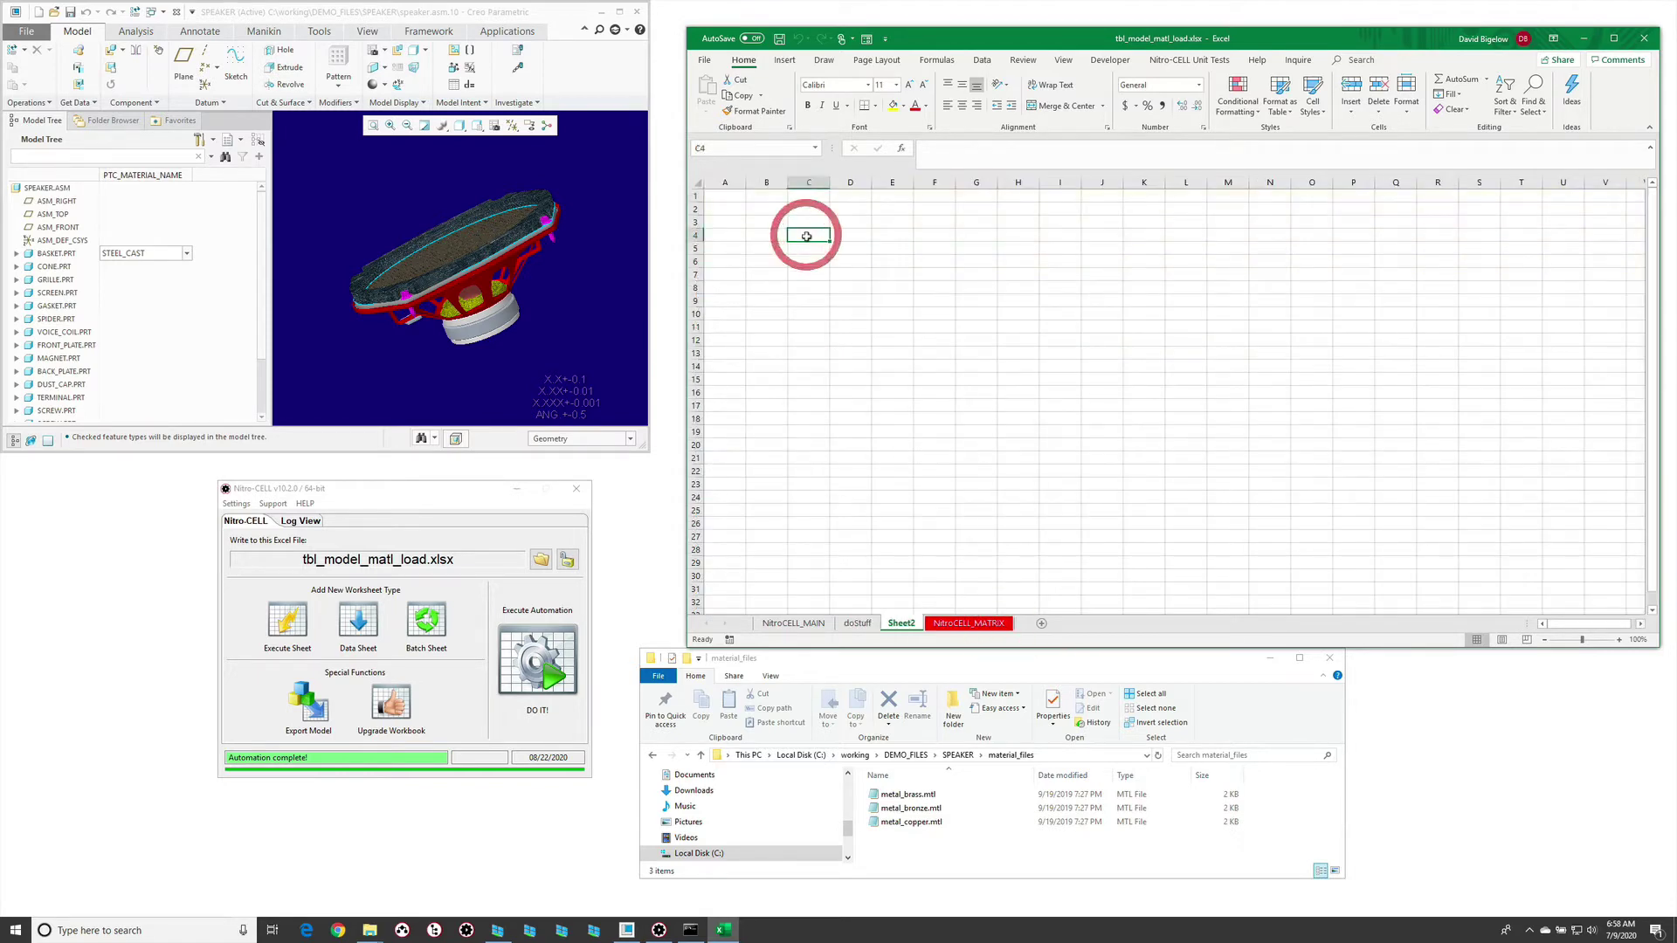
type("itemName")
key("Tab")
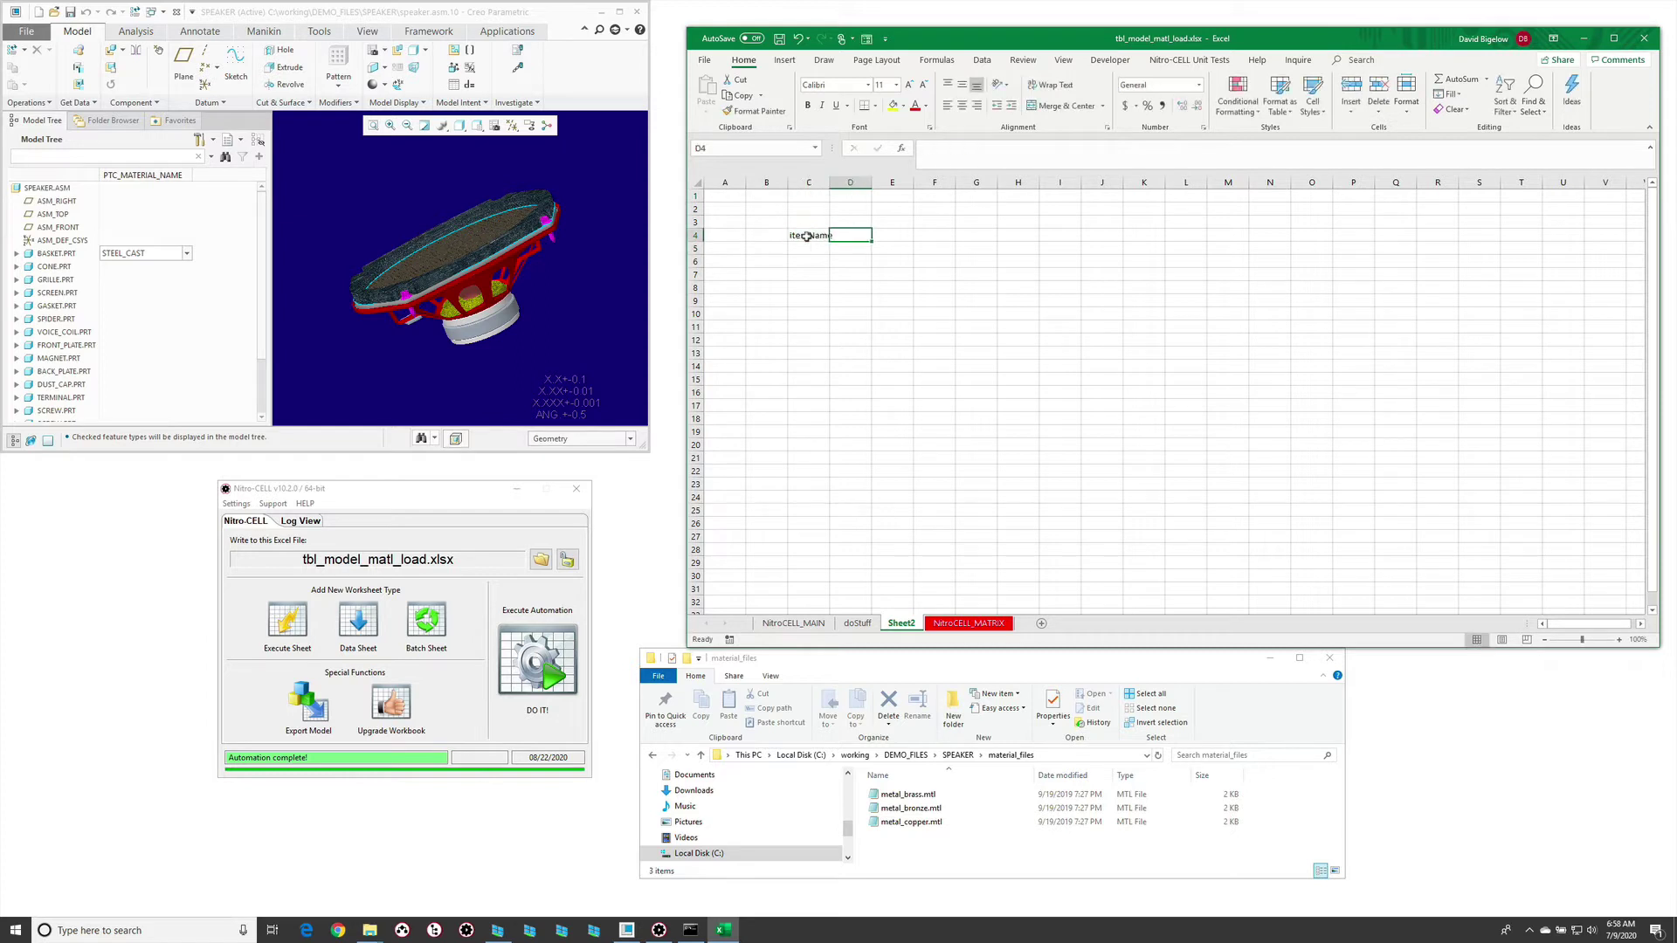
type("materialName")
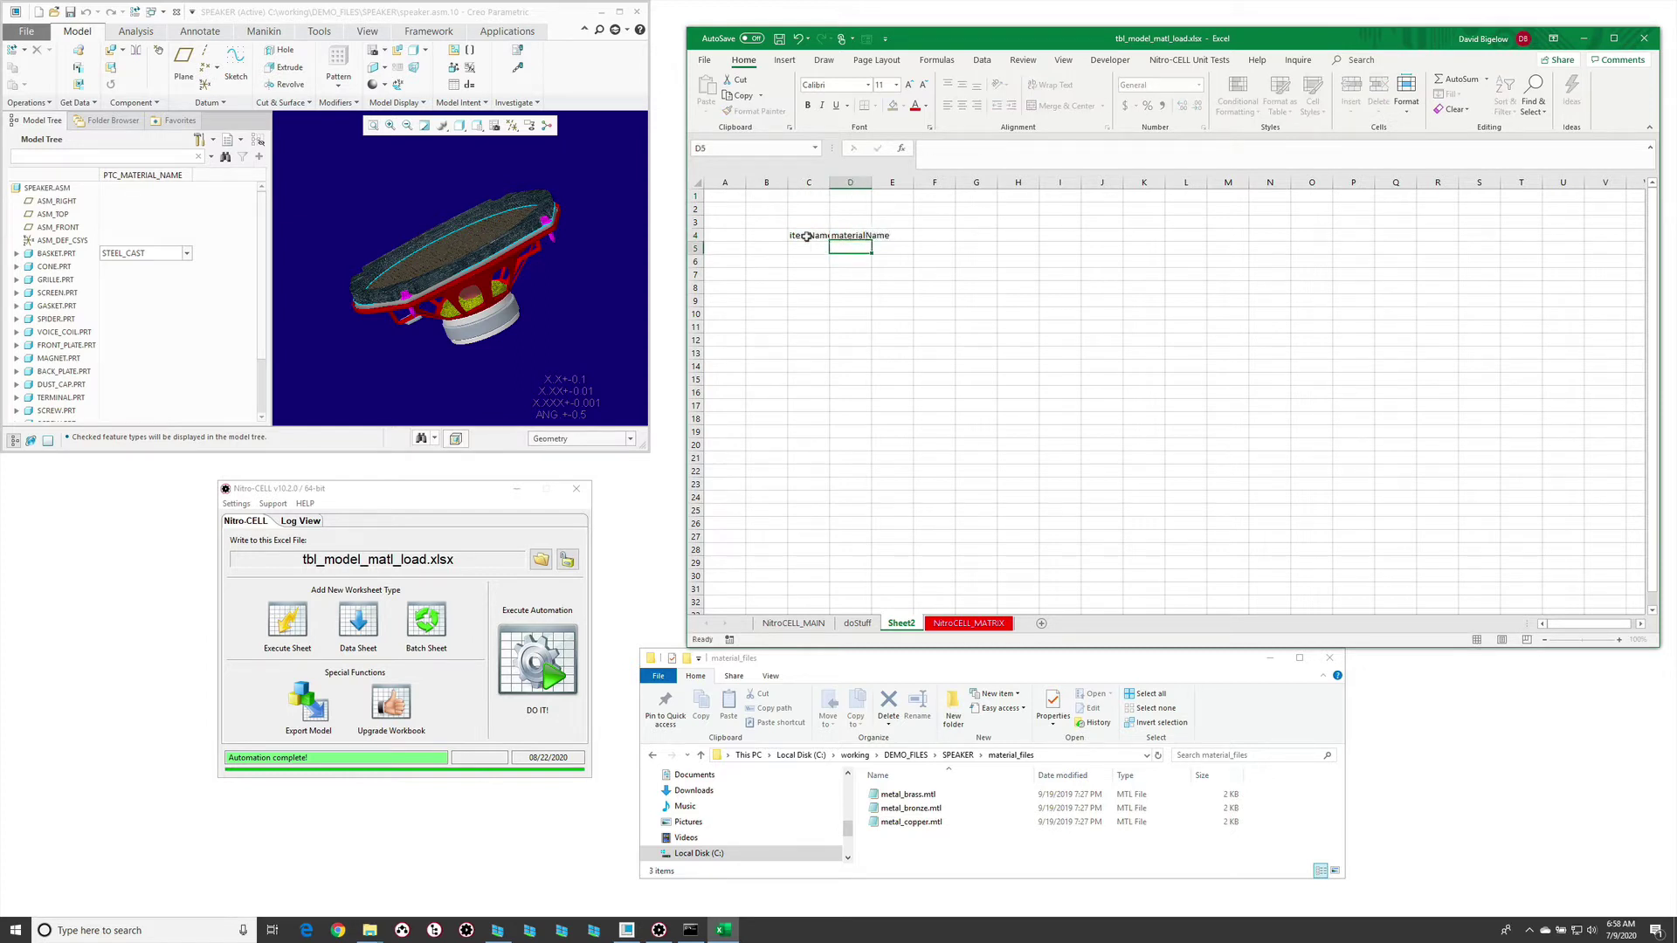
key("Tab")
type("dirName")
key("Return")
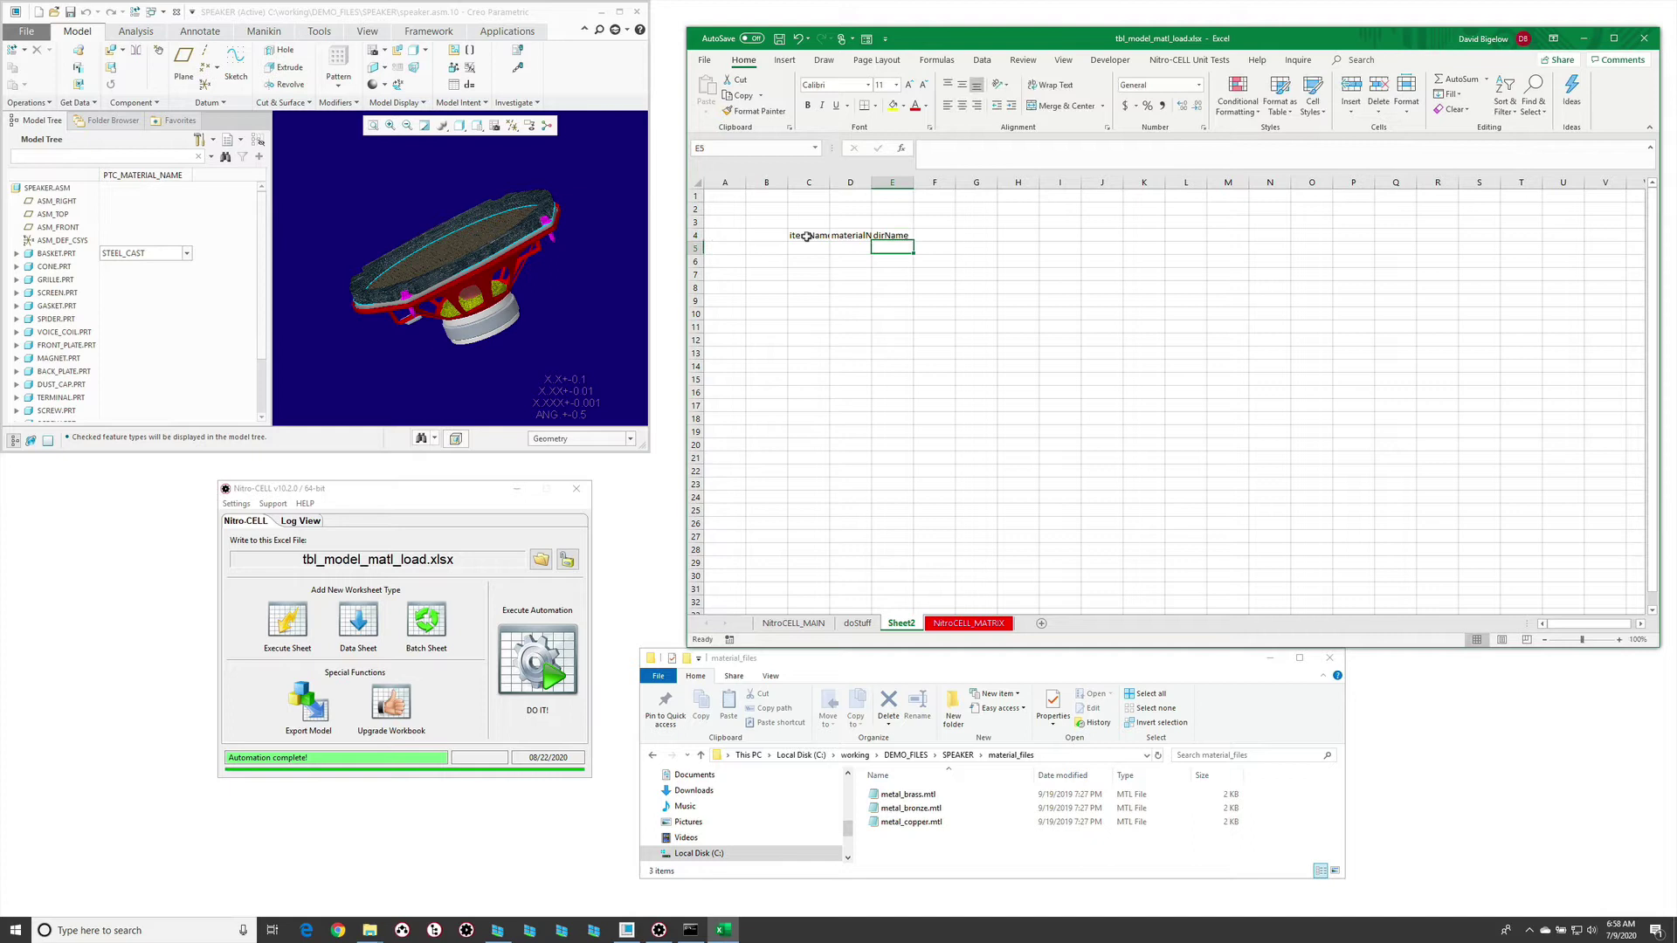
Convert the header range C4:E4 into a table with headers and name it myTable.
left_click_drag(806, 235, 910, 235)
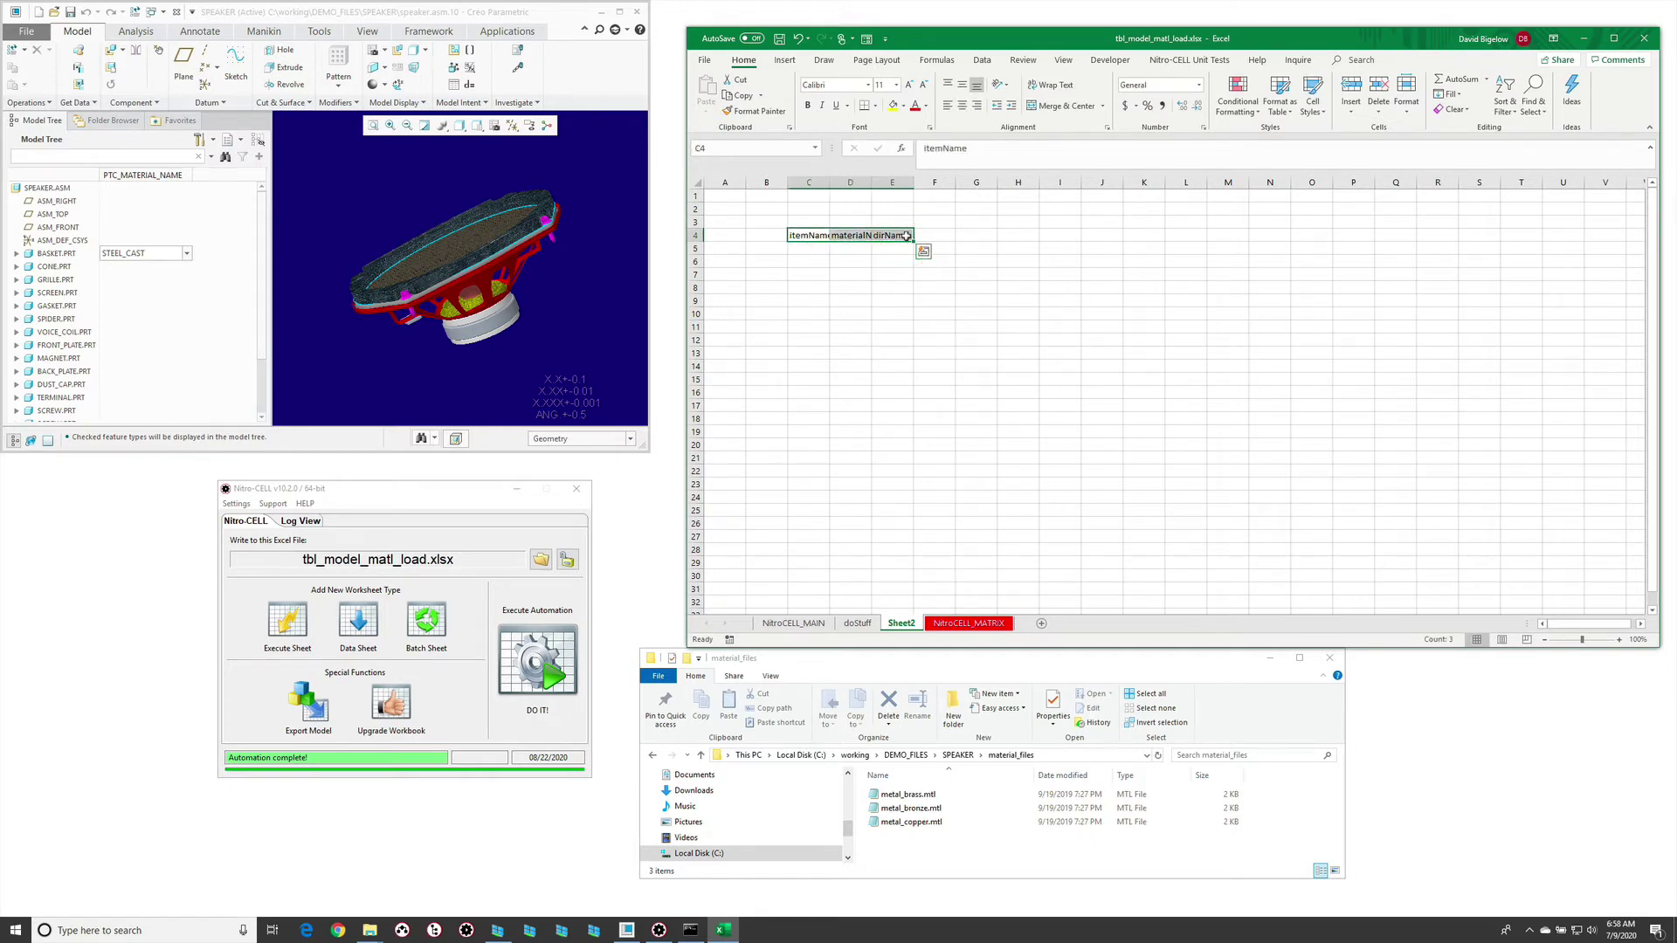
key("ctrl+t")
left_click(668, 612)
left_click(709, 637)
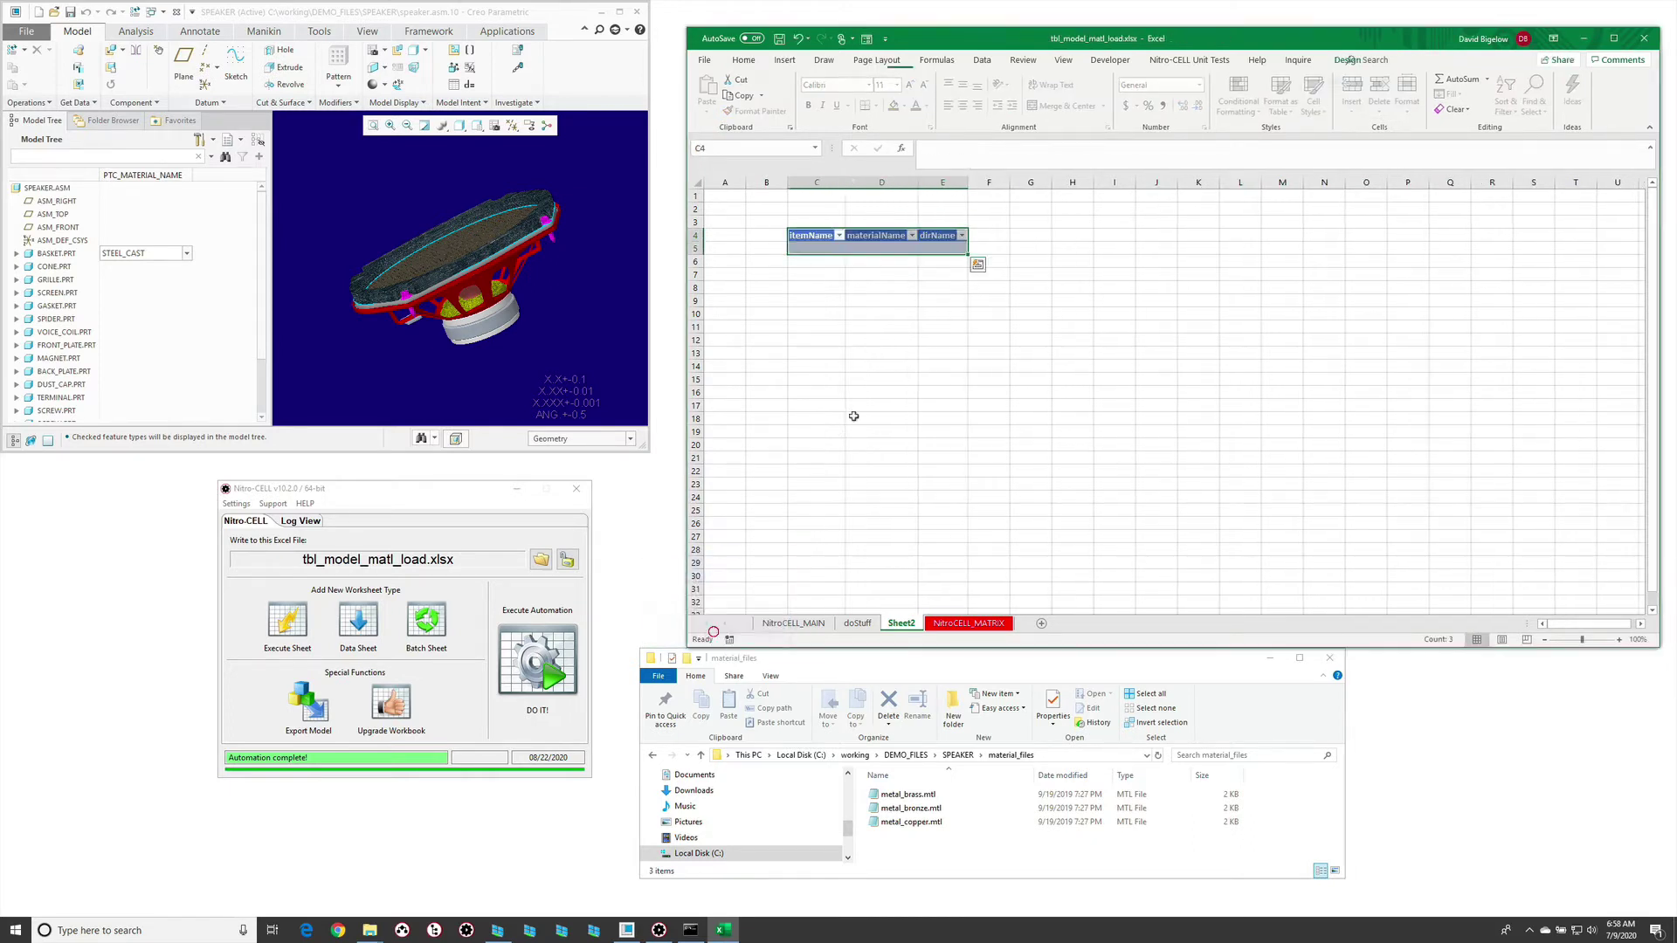
left_click(716, 95)
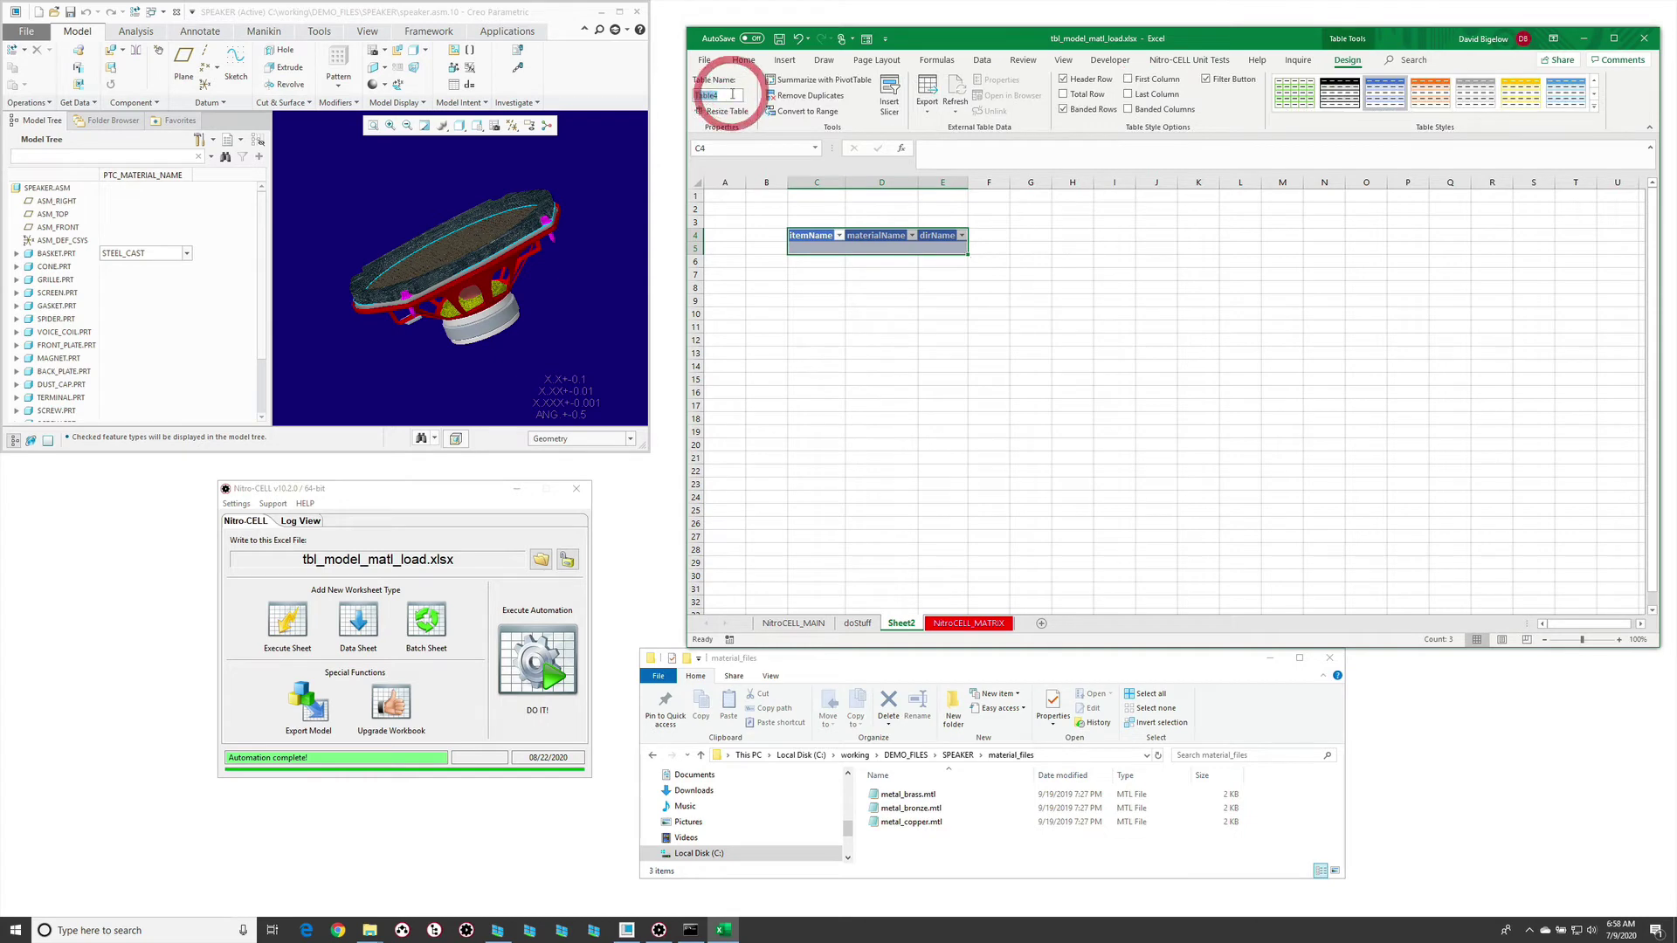
type("my")
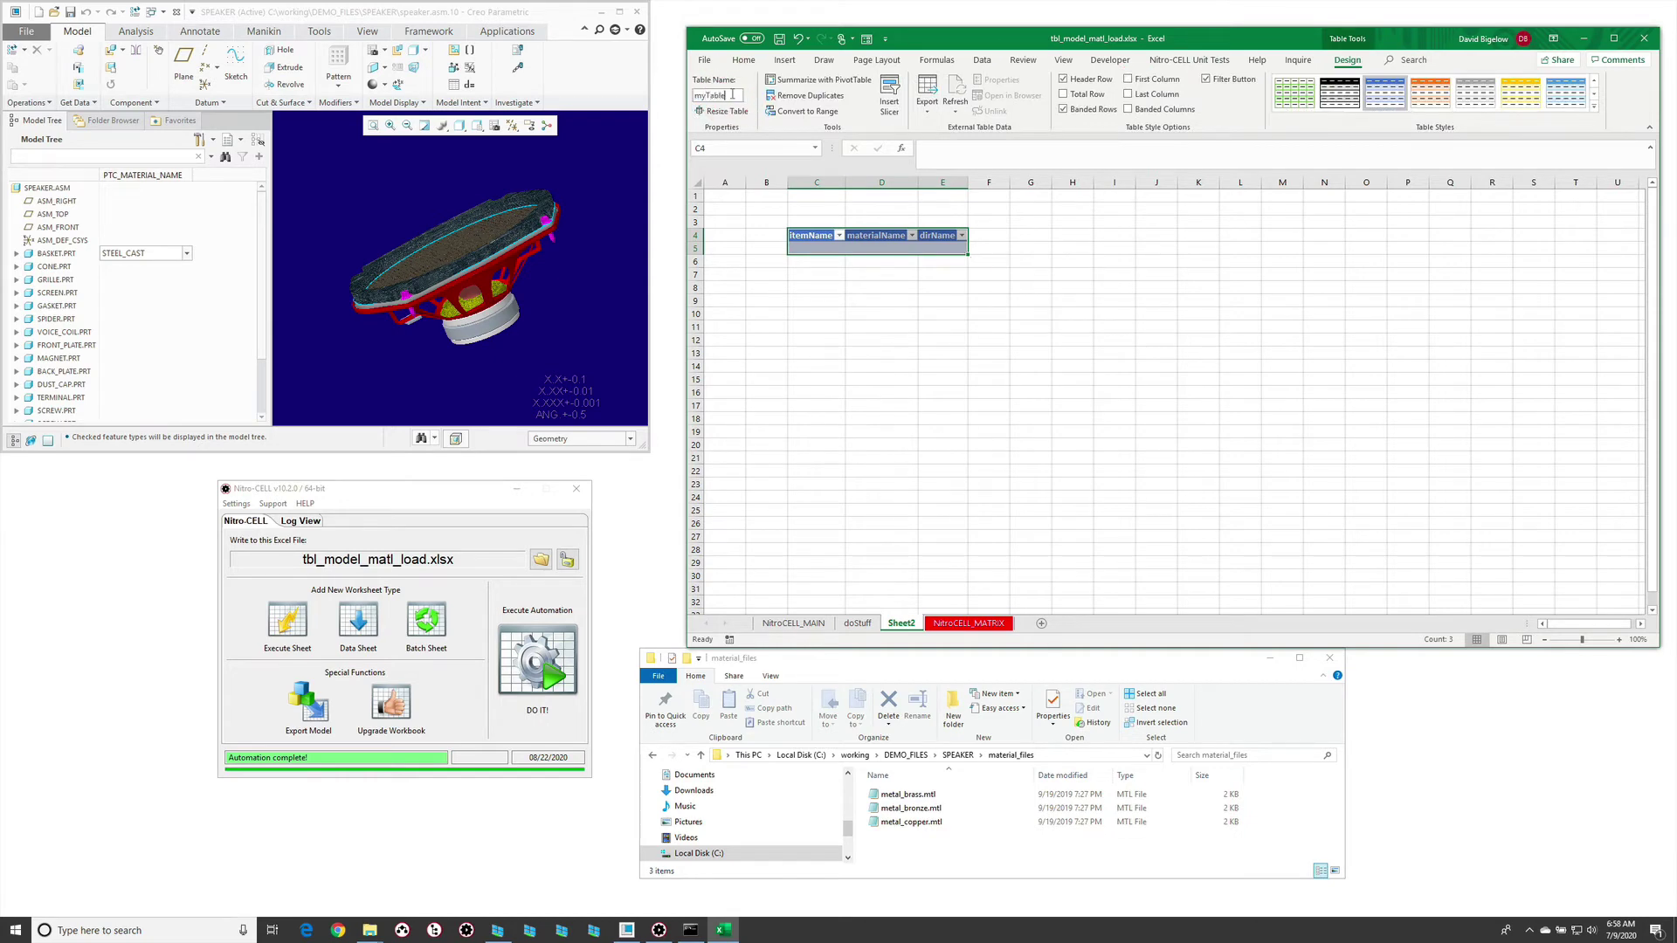
type("Table")
Fill the first table row with front_plate.prt, metal_brass and material_files.
left_click(825, 254)
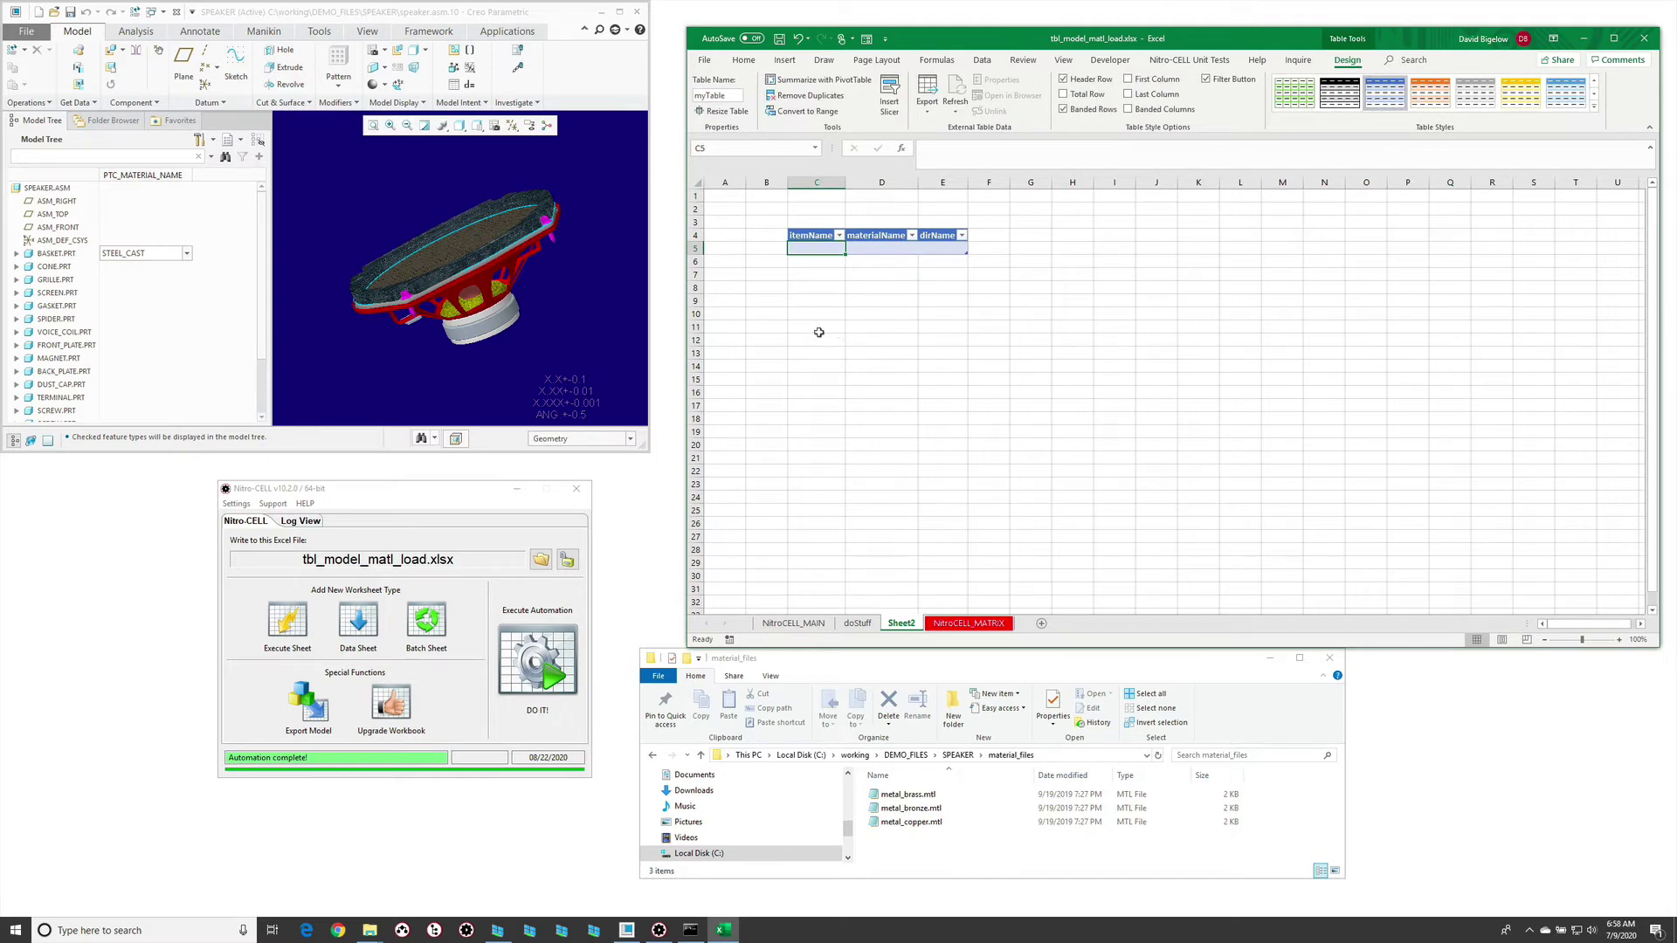
type("front_plate.prt")
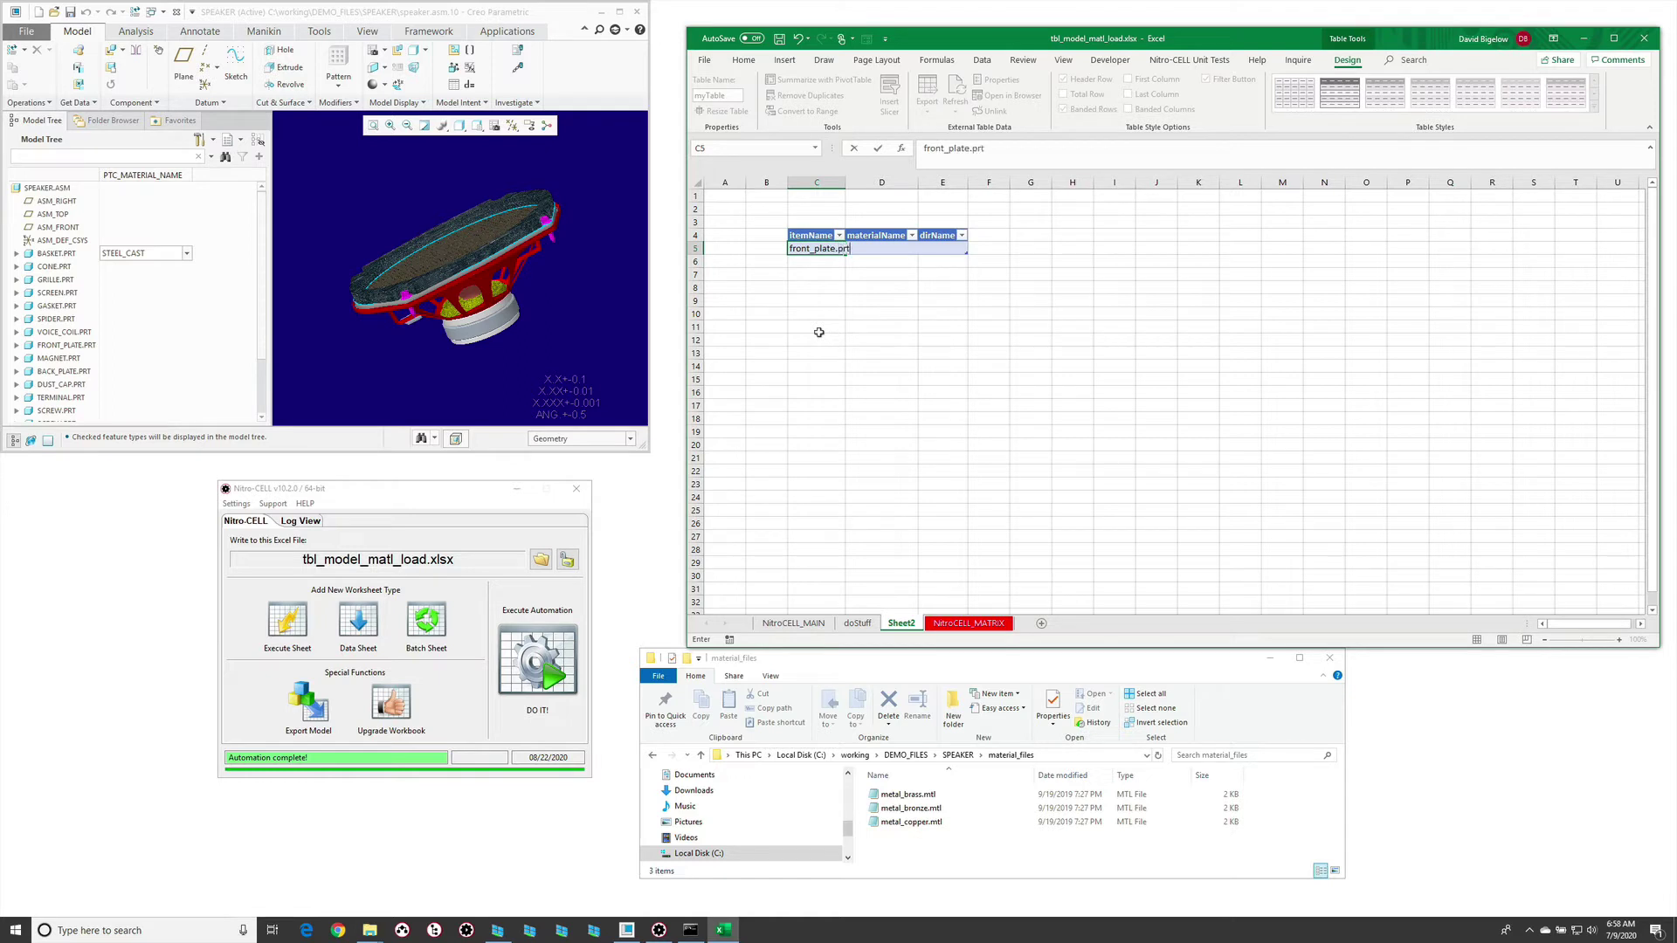
key("Tab")
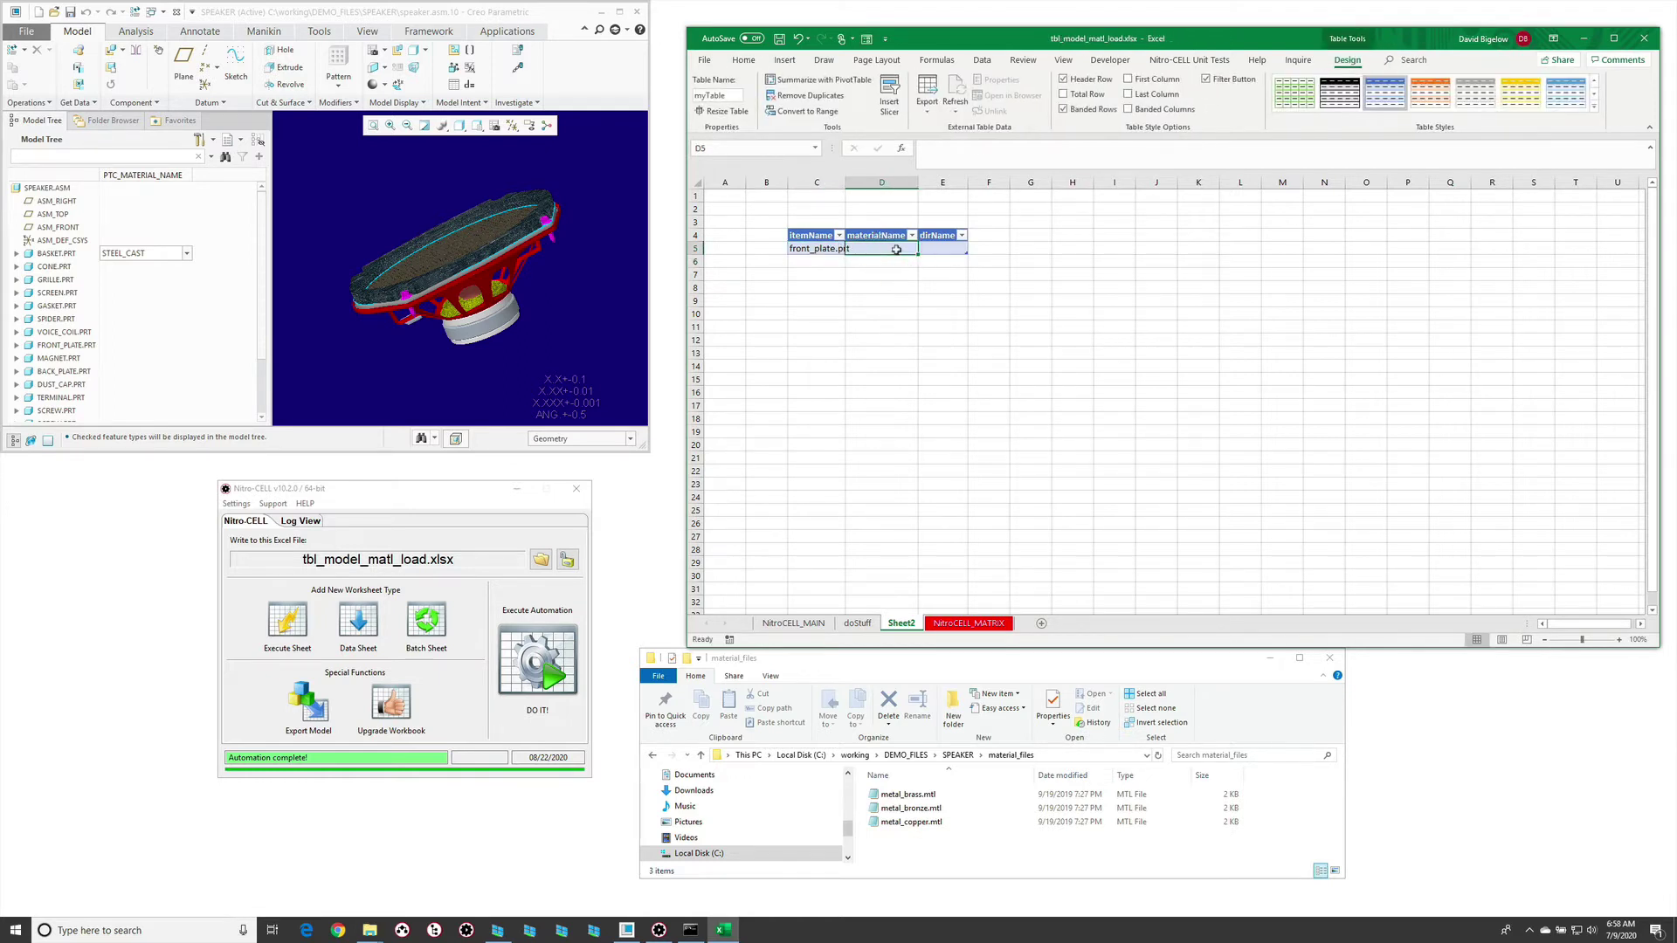
type("metal_brass")
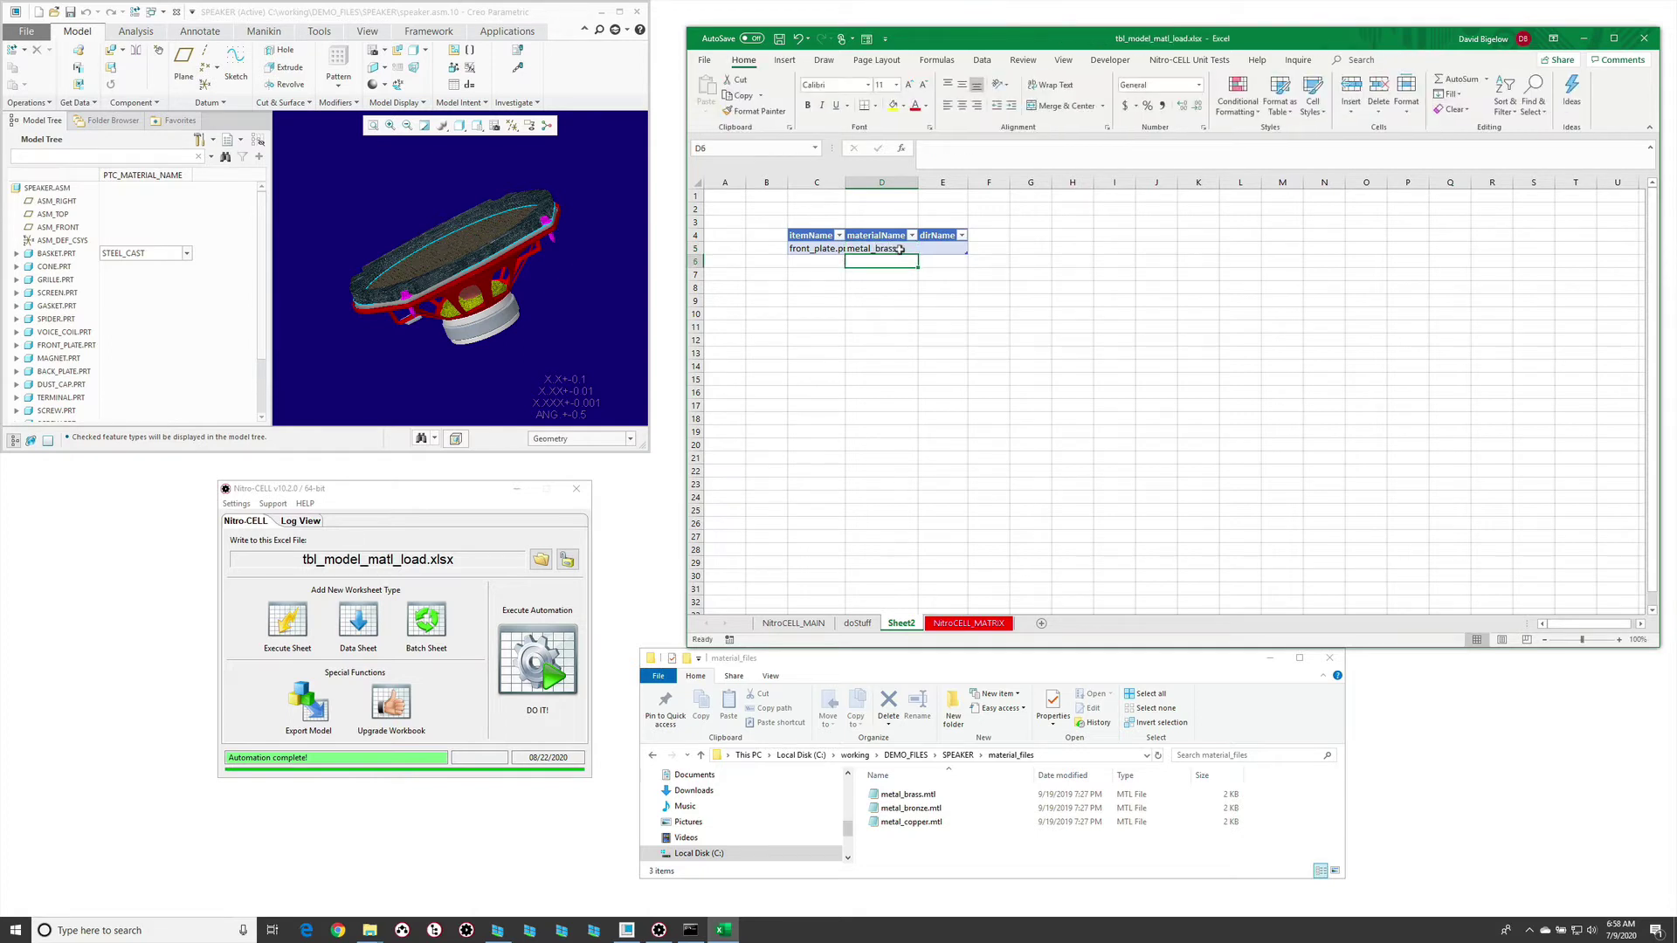
left_click(943, 249)
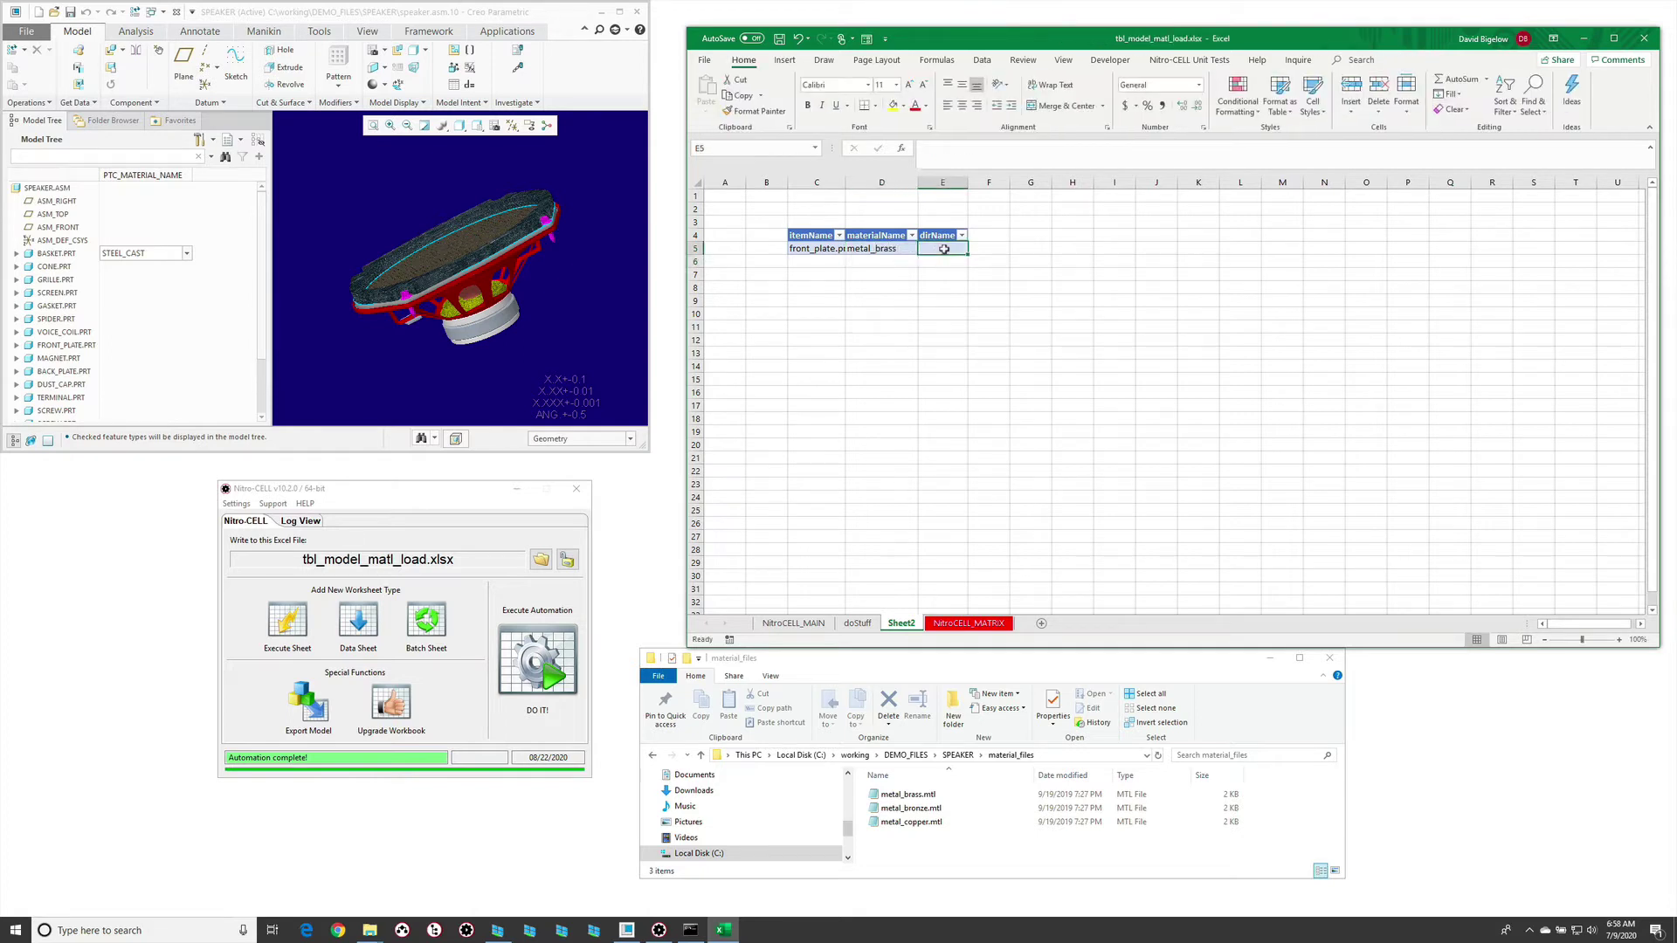
type("material_")
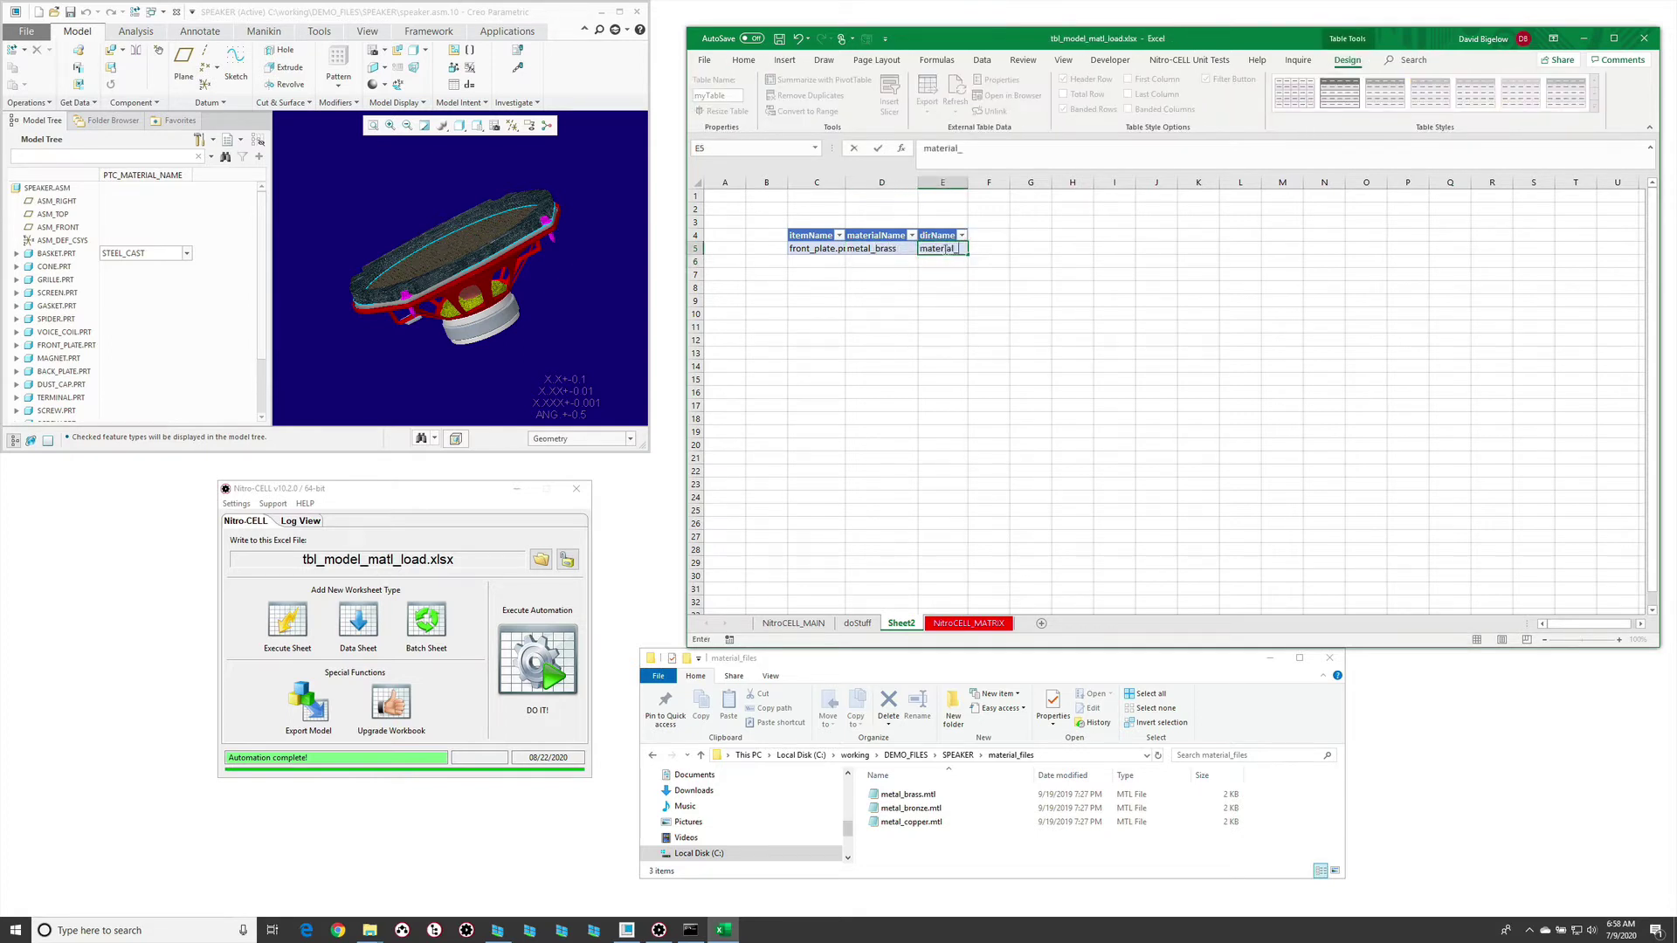
type("files")
key("Return")
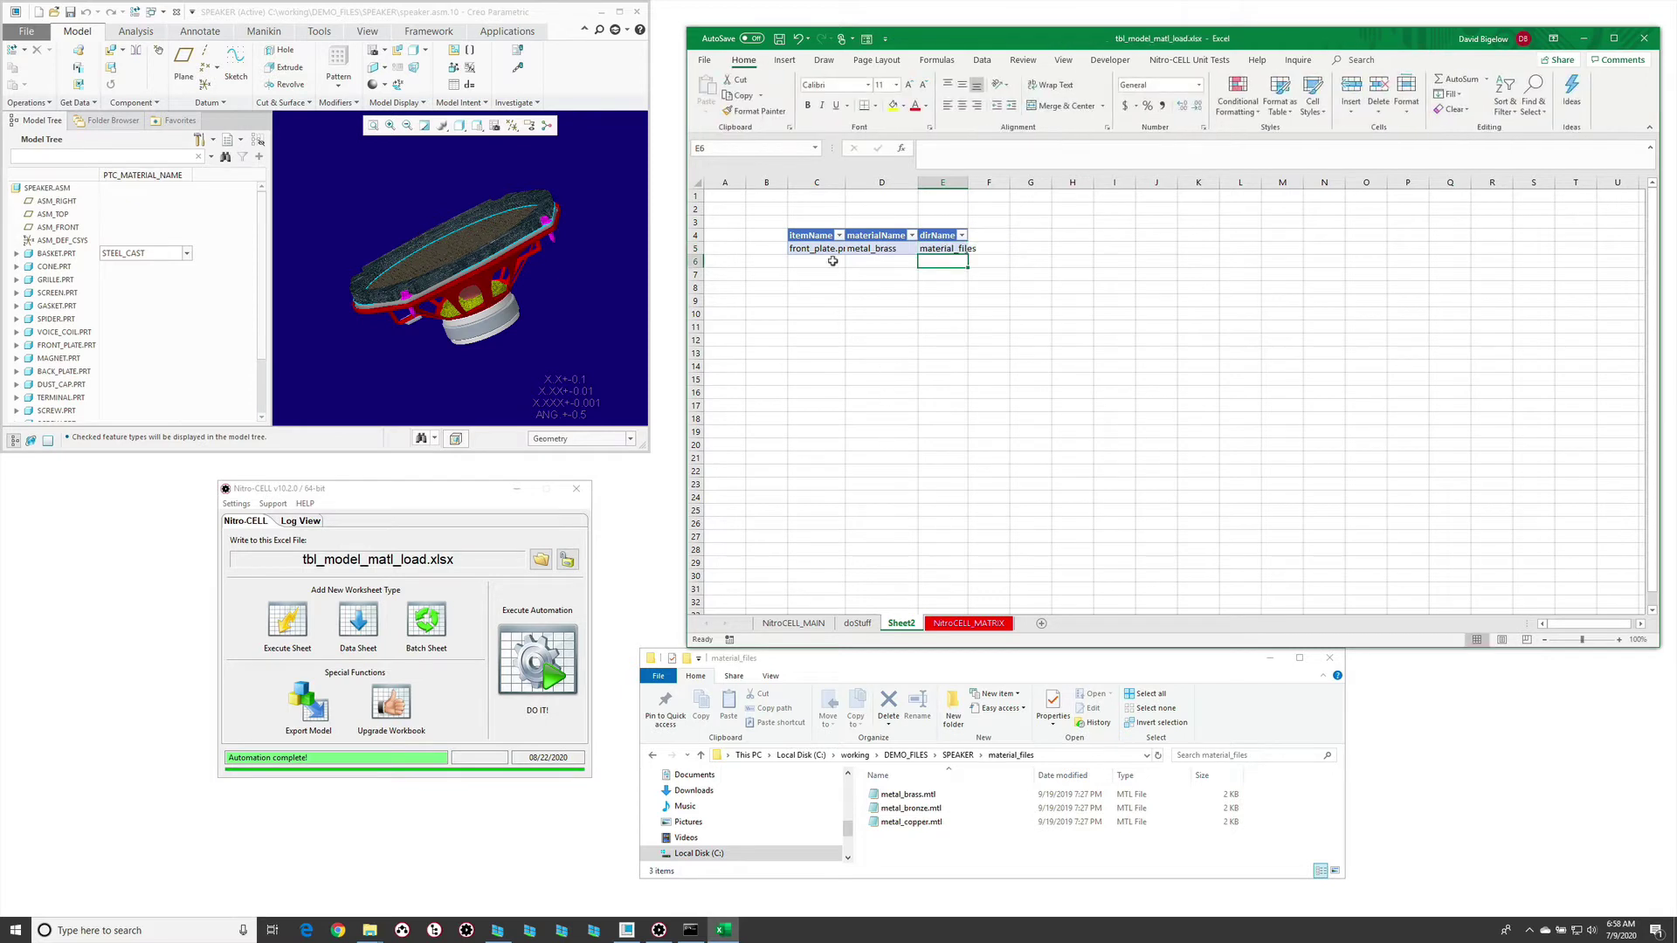
Auto-fit the widths of columns C to E to the table contents.
left_click_drag(817, 182, 944, 183)
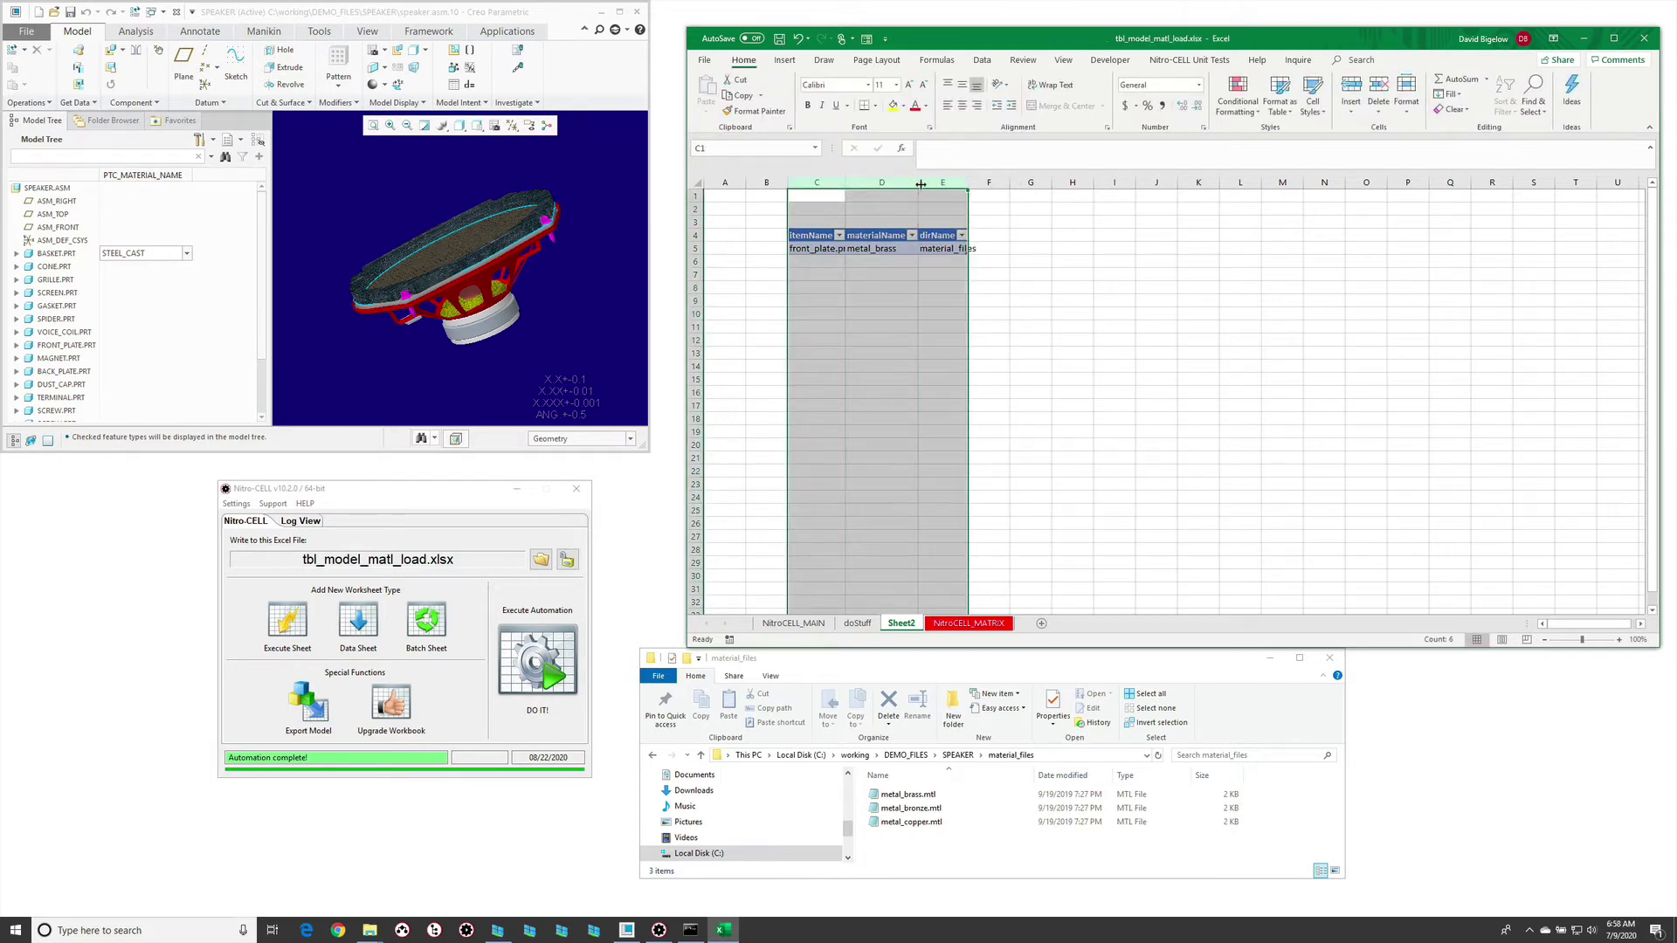
double_click(921, 185)
left_click(869, 328)
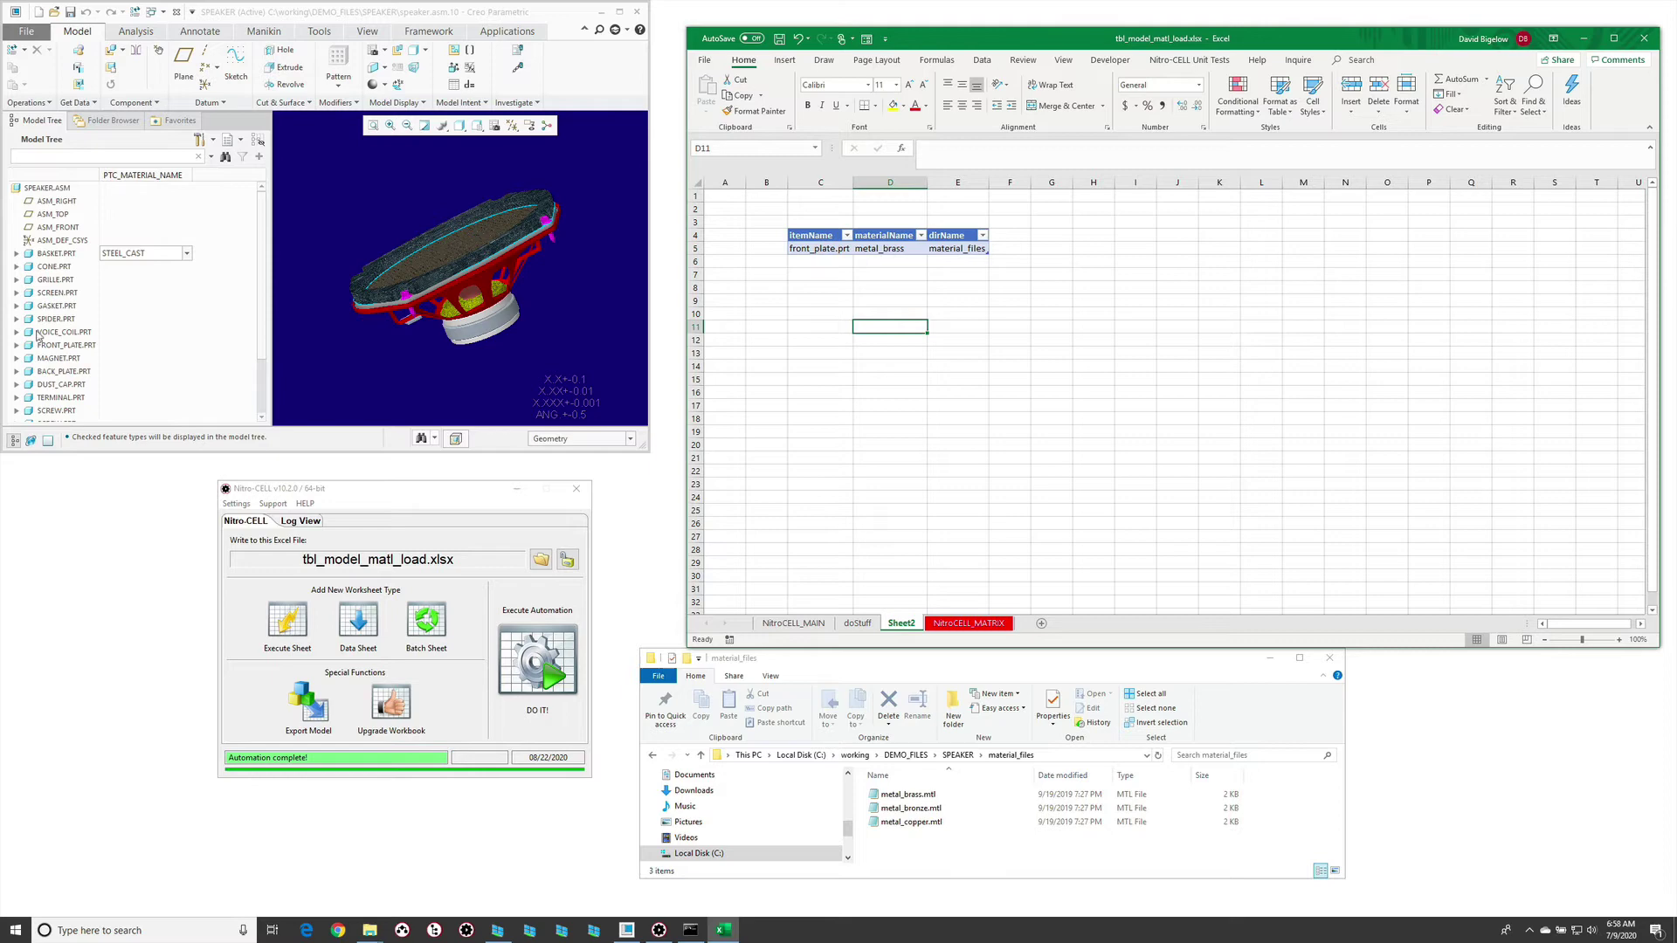
Set the MATL_LOAD row's Source Model on the doStuff sheet to TBL:myTable and run the automation in Nitro-CELL.
left_click(857, 623)
type("TBL:my")
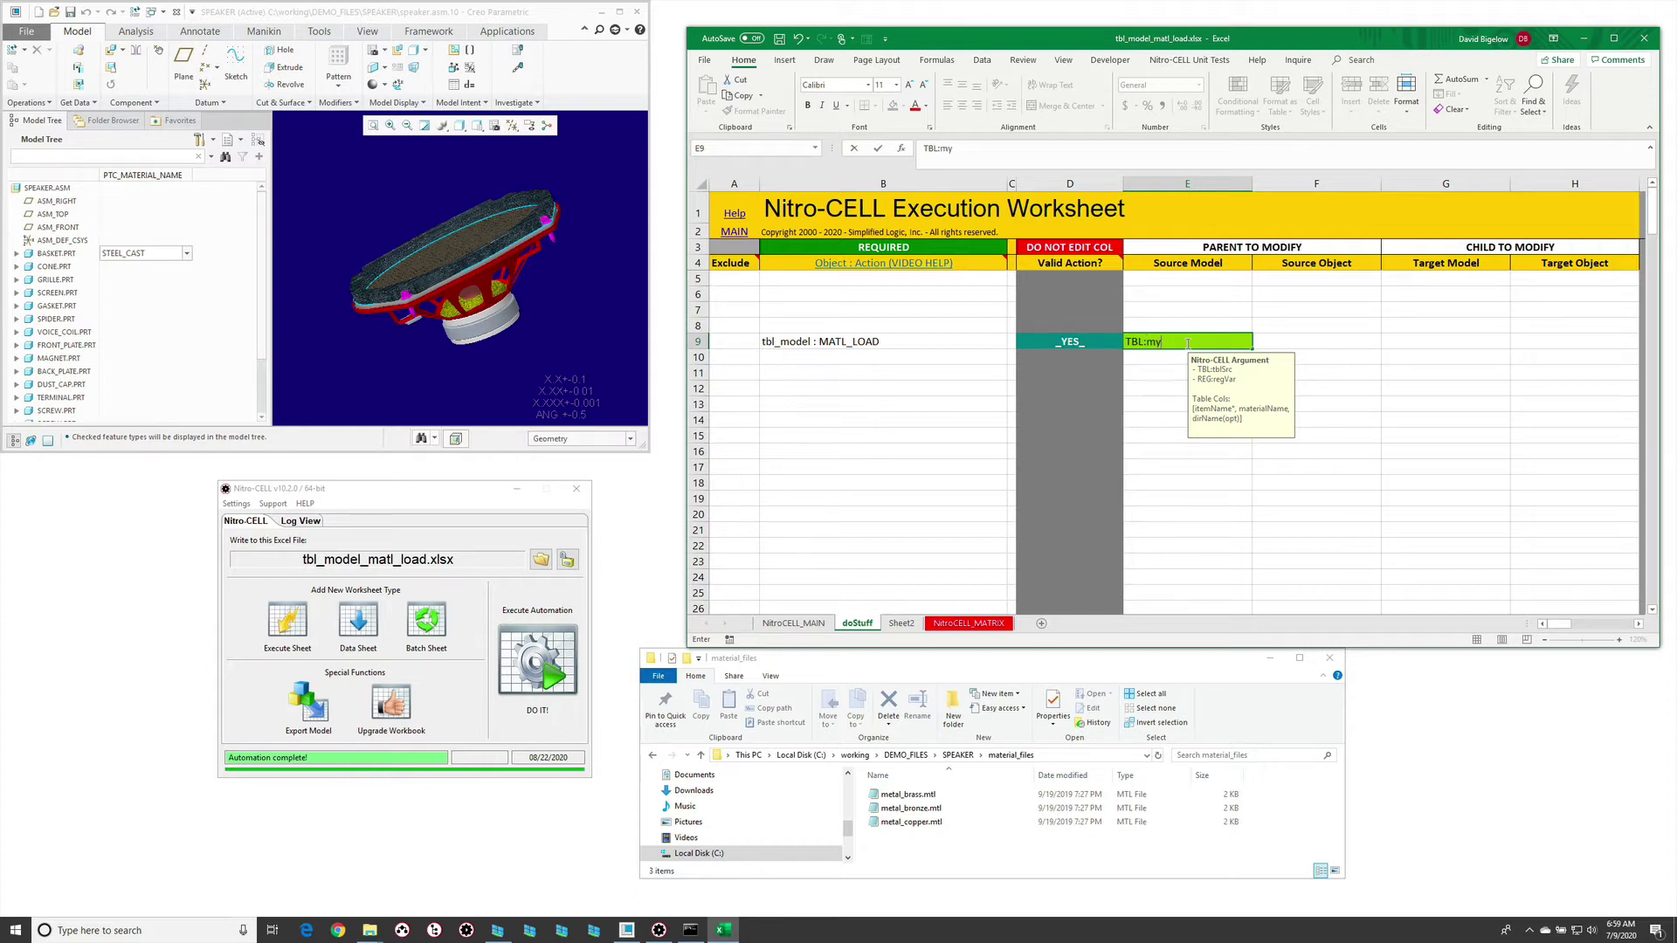
type("Table")
key("Return")
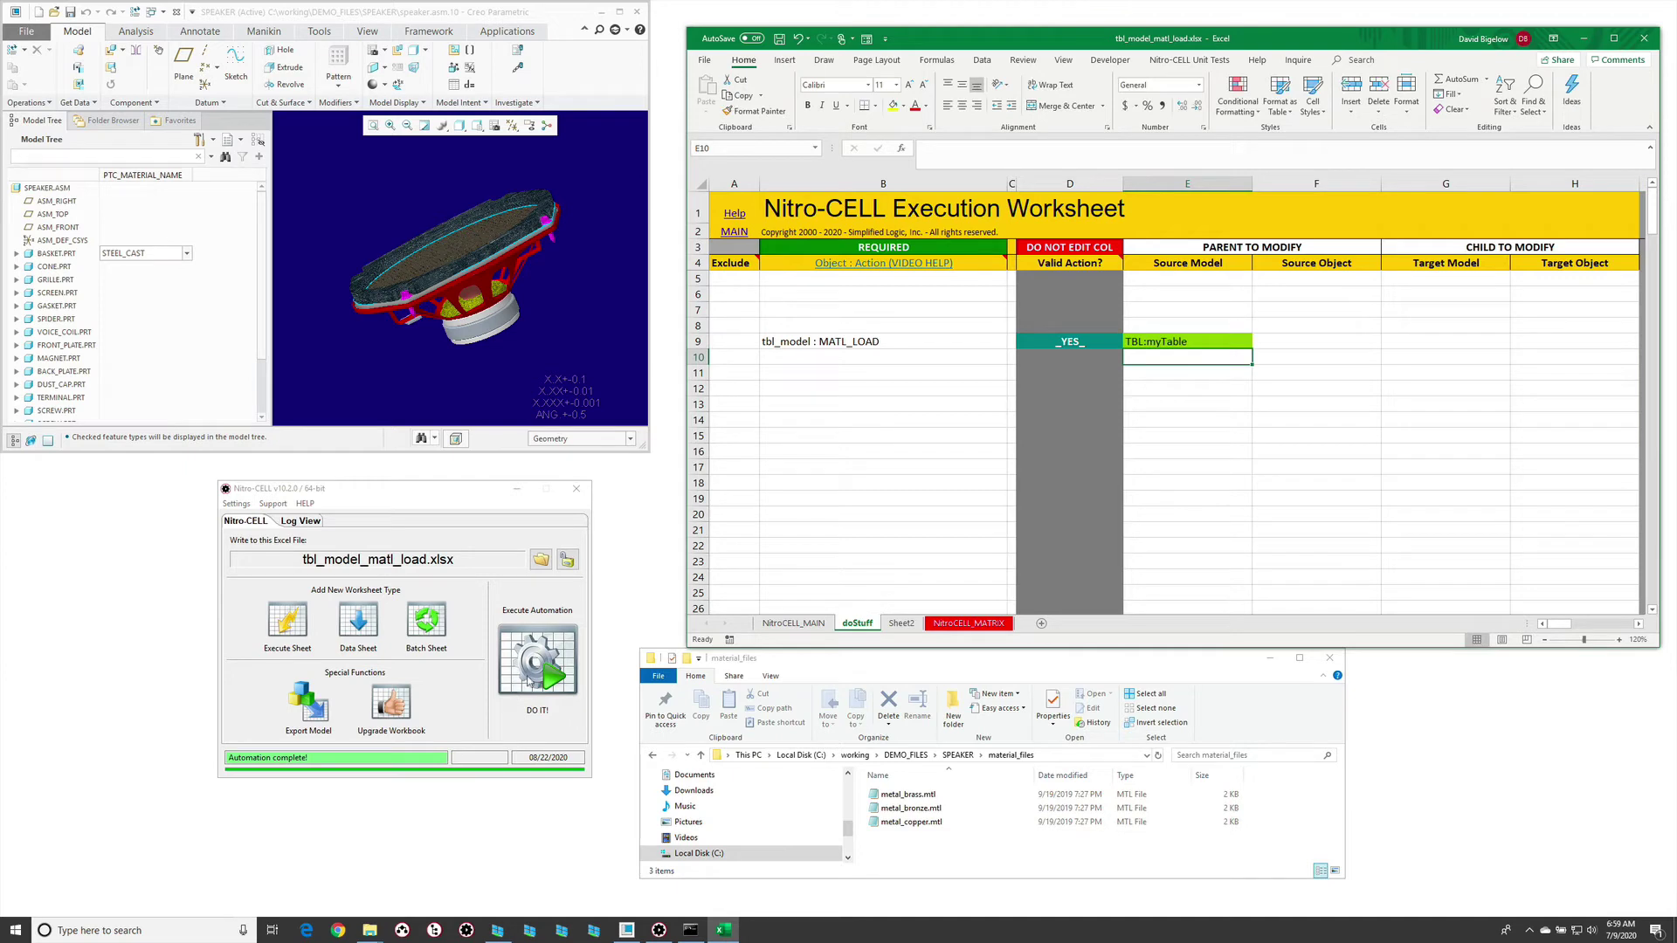
left_click(537, 664)
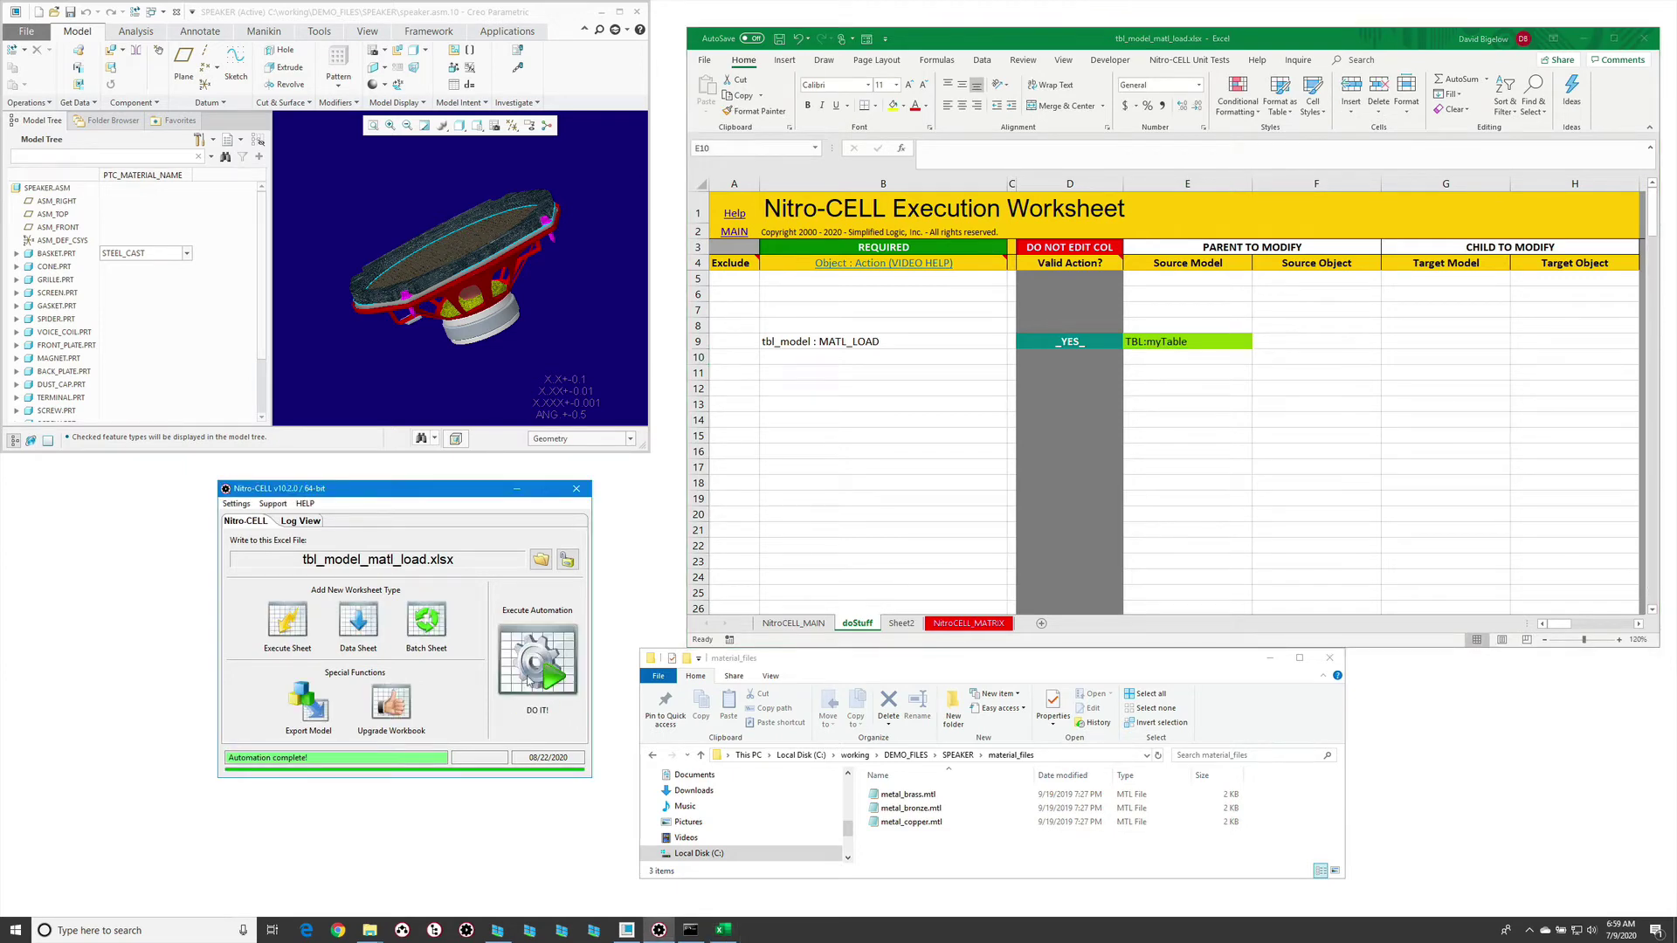
Try to edit the PTC_MATERIAL_NAME value of FRONT_PLATE.PRT in the speaker assembly's model tree.
left_click(407, 363)
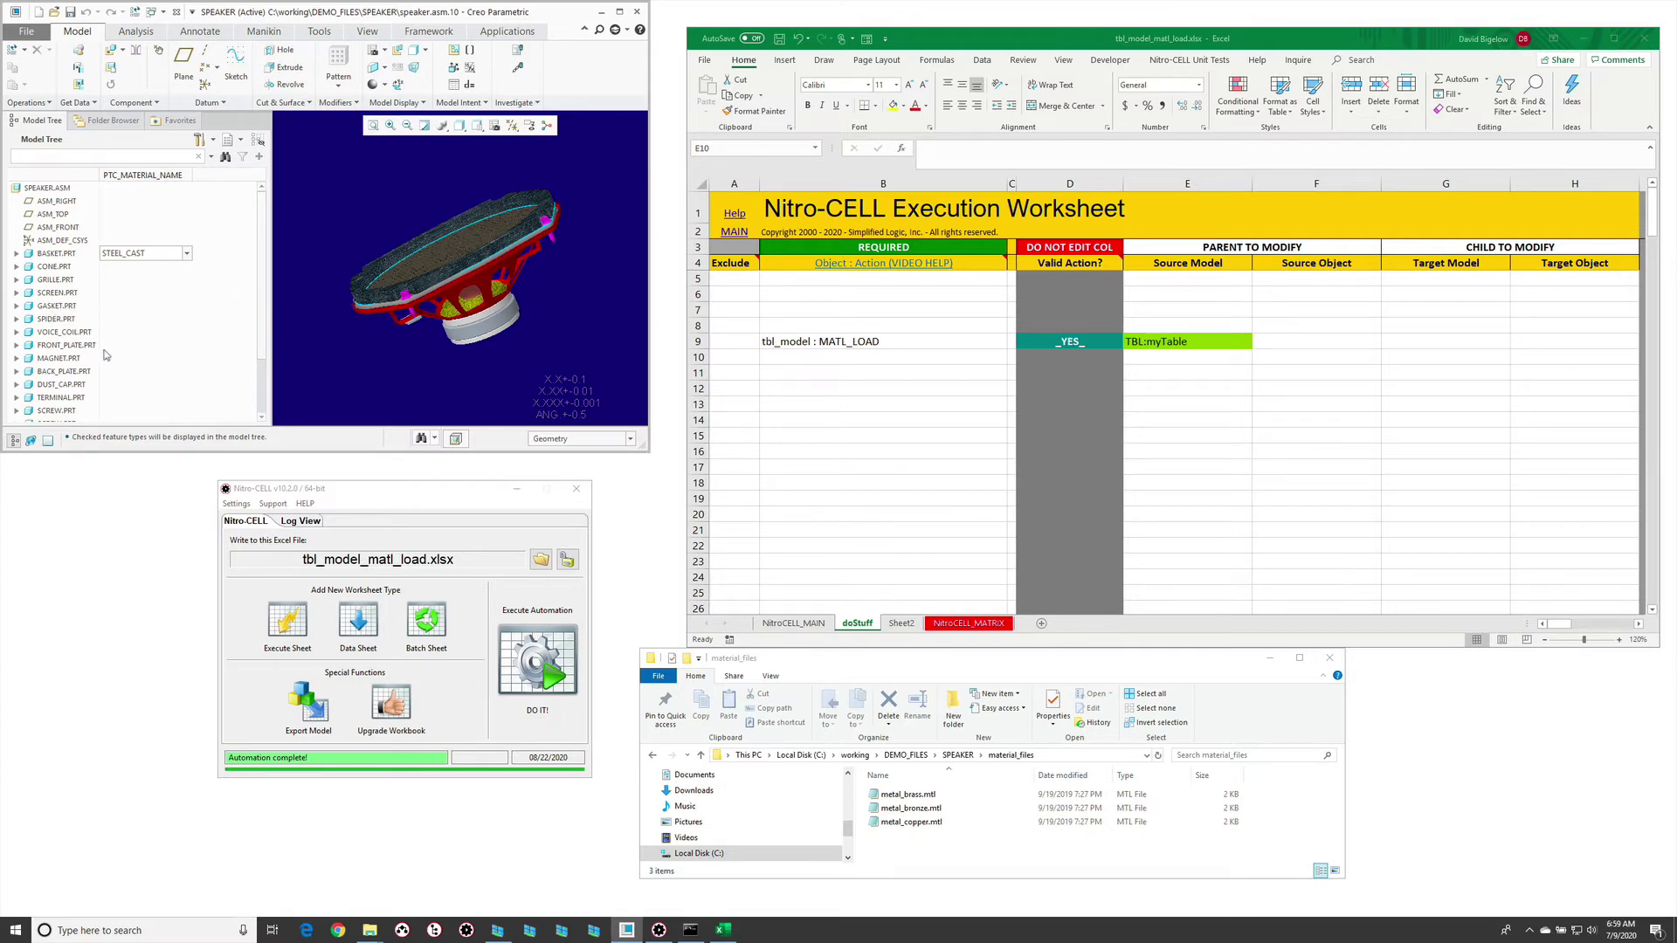
left_click(144, 346)
left_click(872, 489)
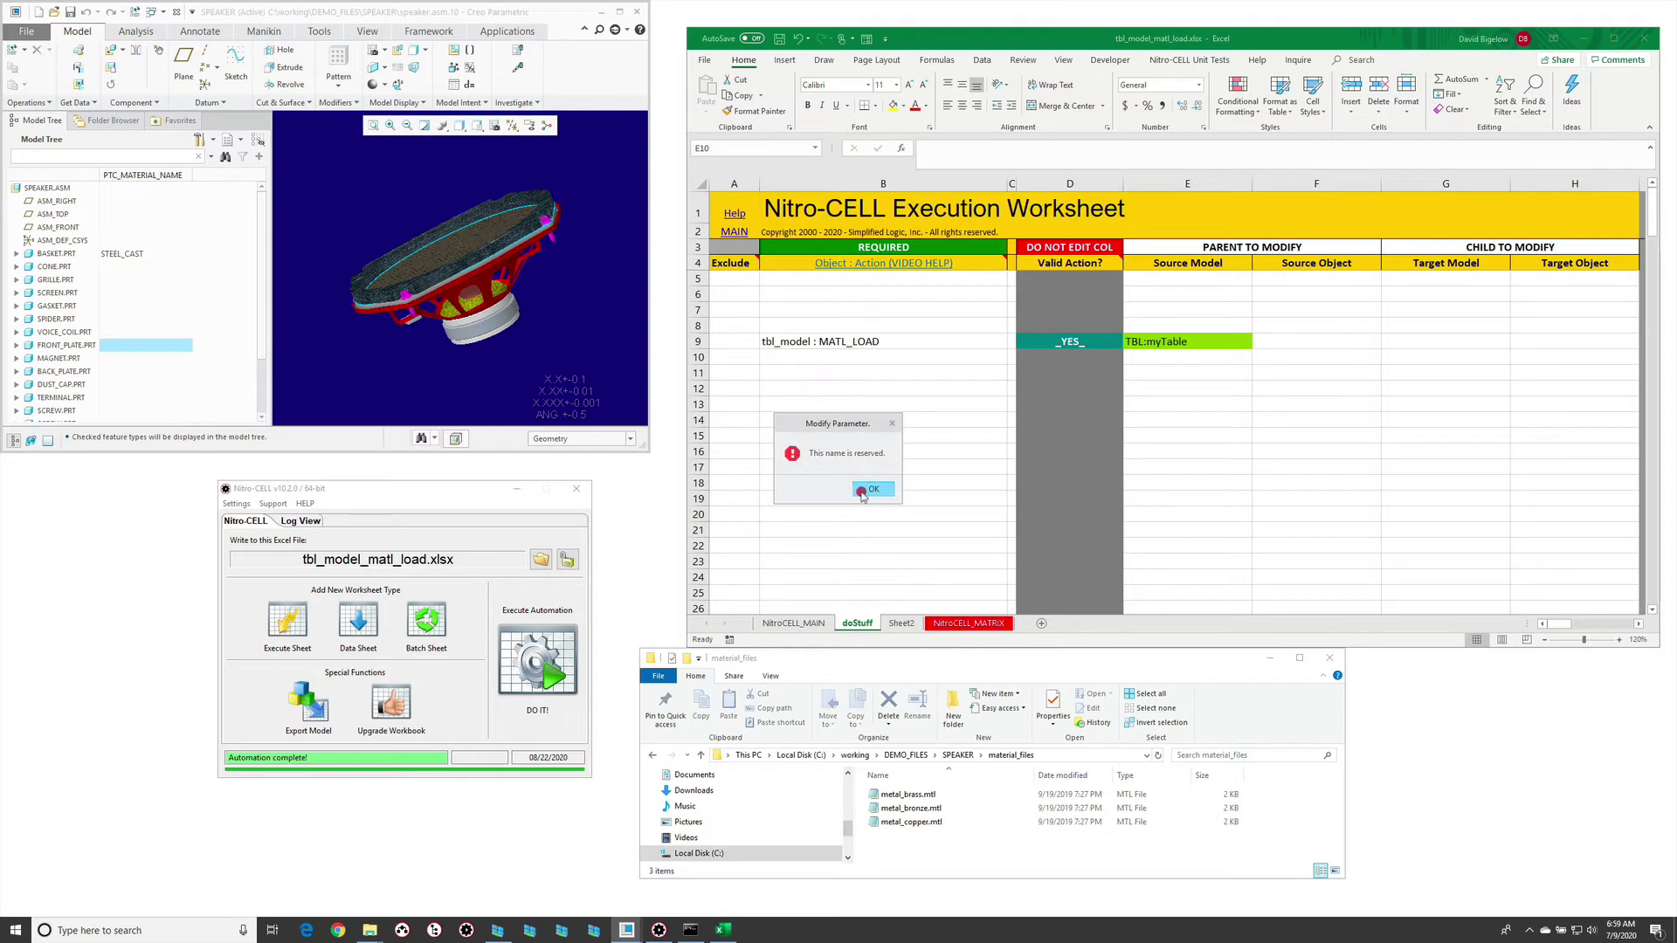
left_click(437, 396)
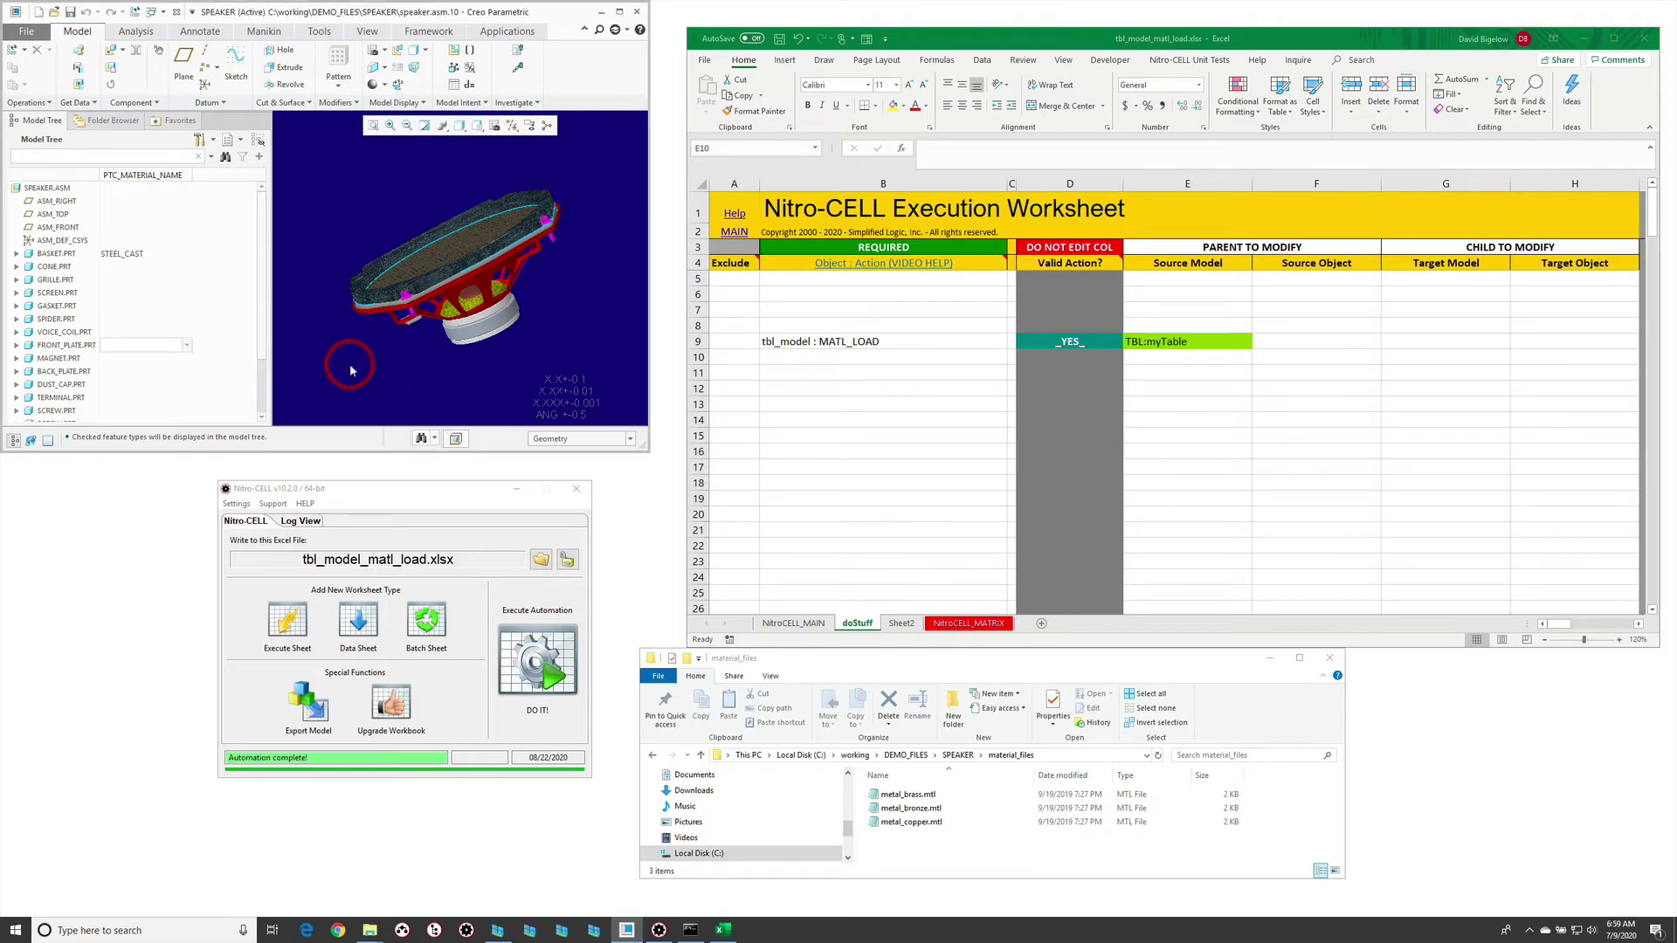
Open FRONT_PLATE.PRT in its own window and open the material settings in its model properties.
left_click(61, 345)
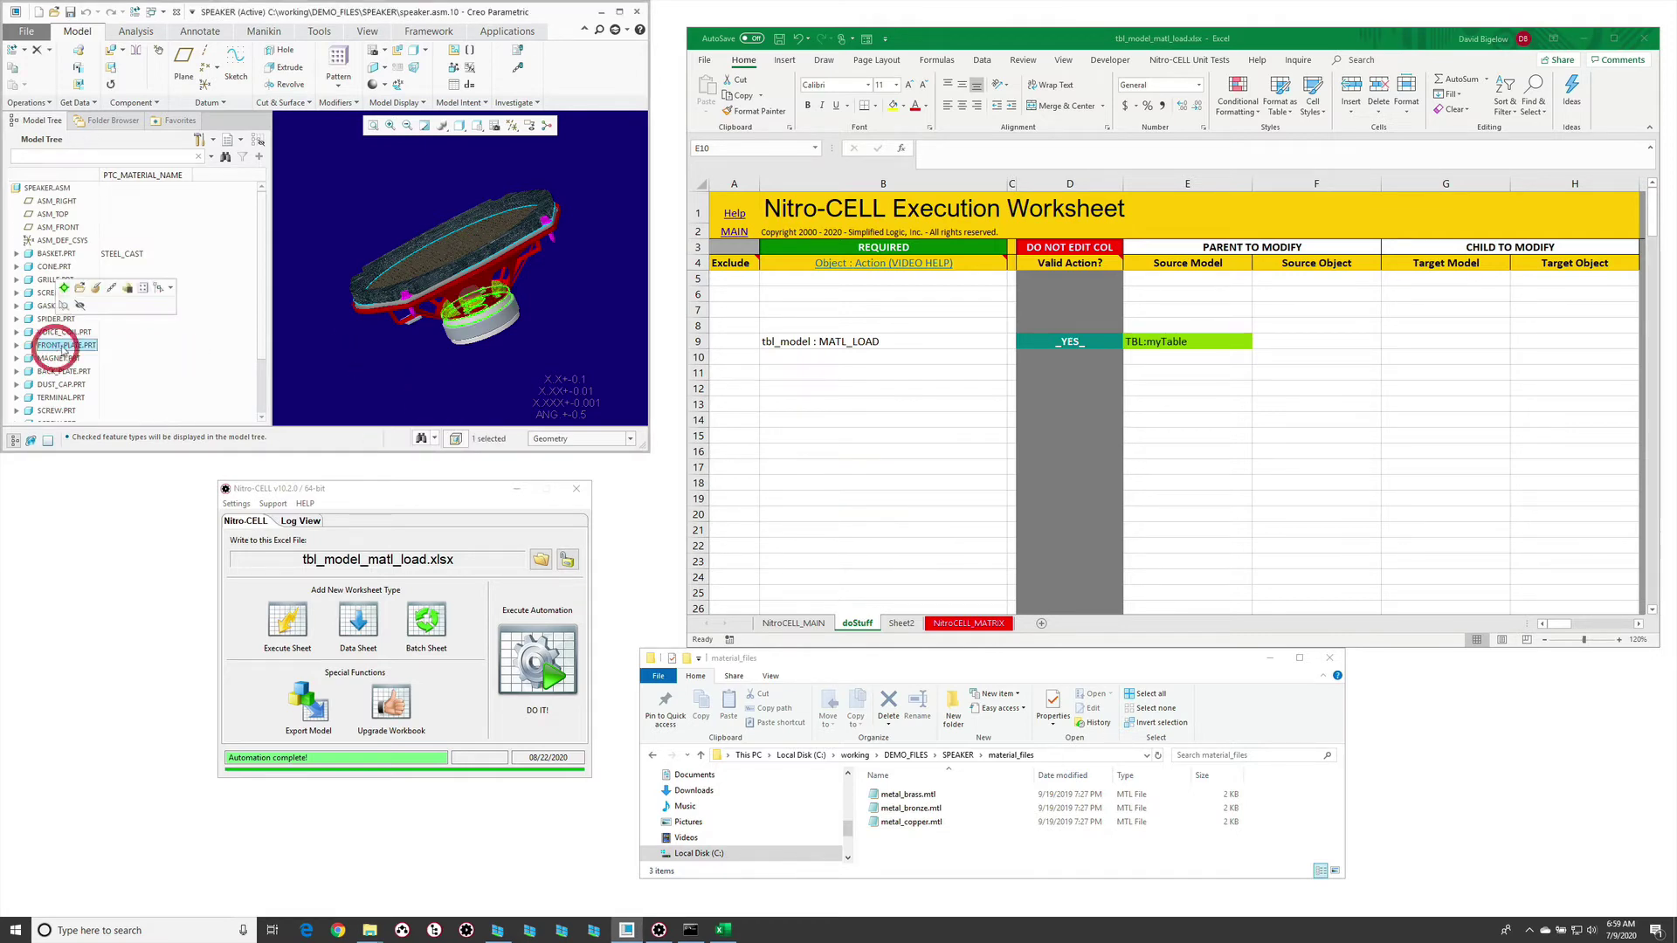
left_click(64, 297)
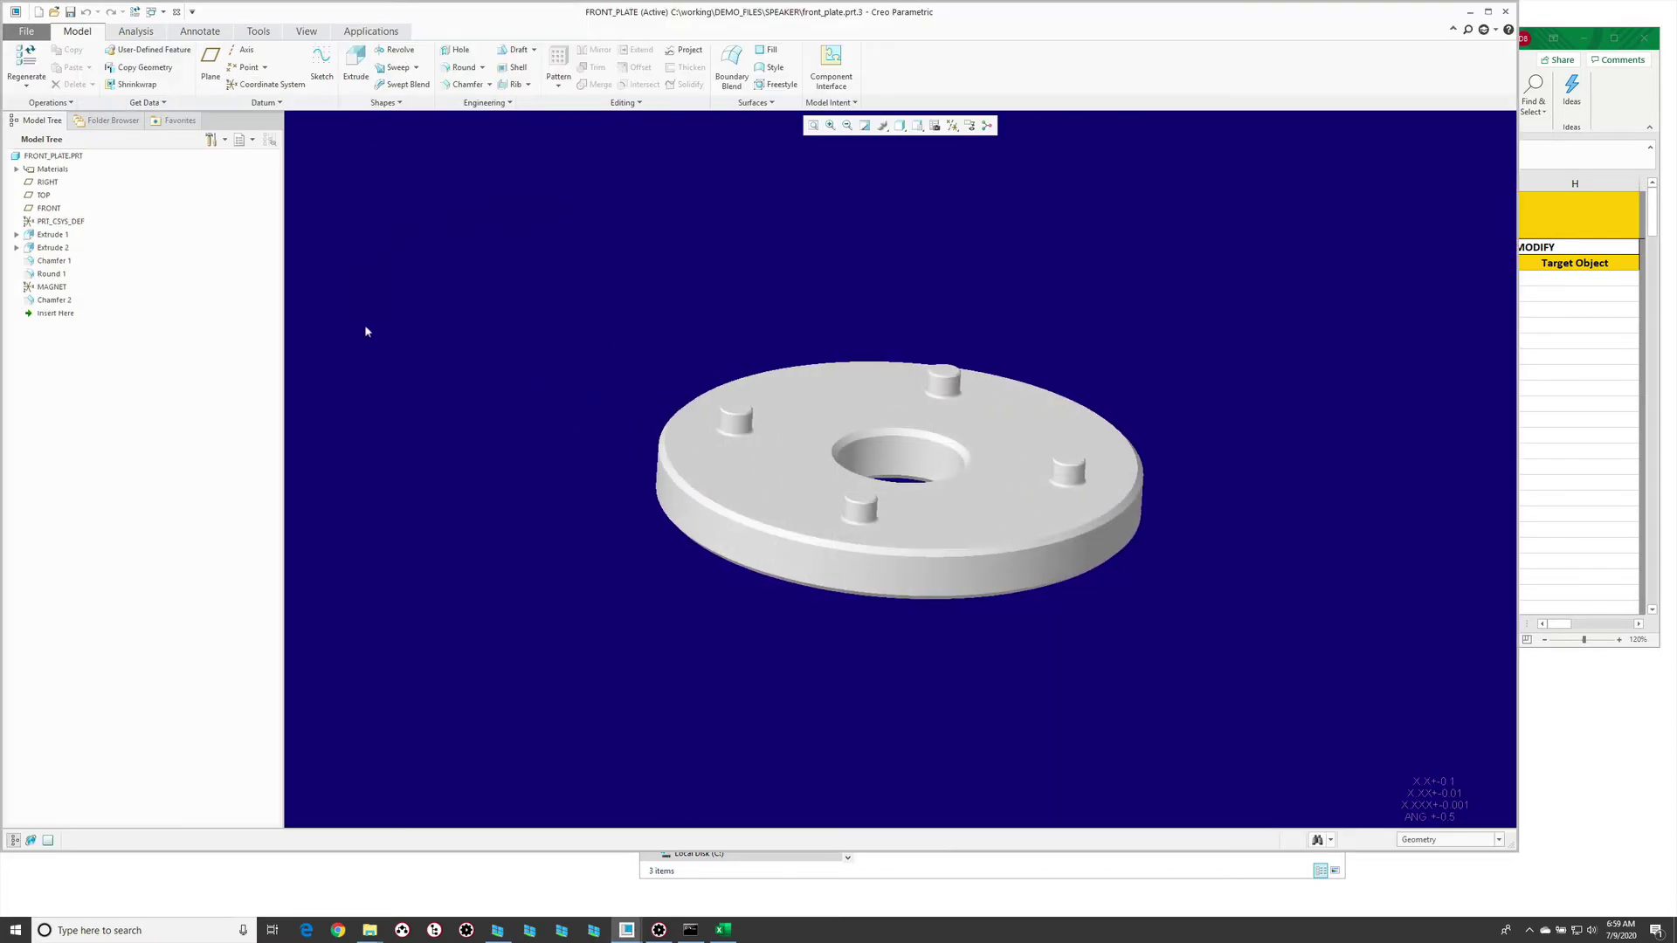
left_click(27, 32)
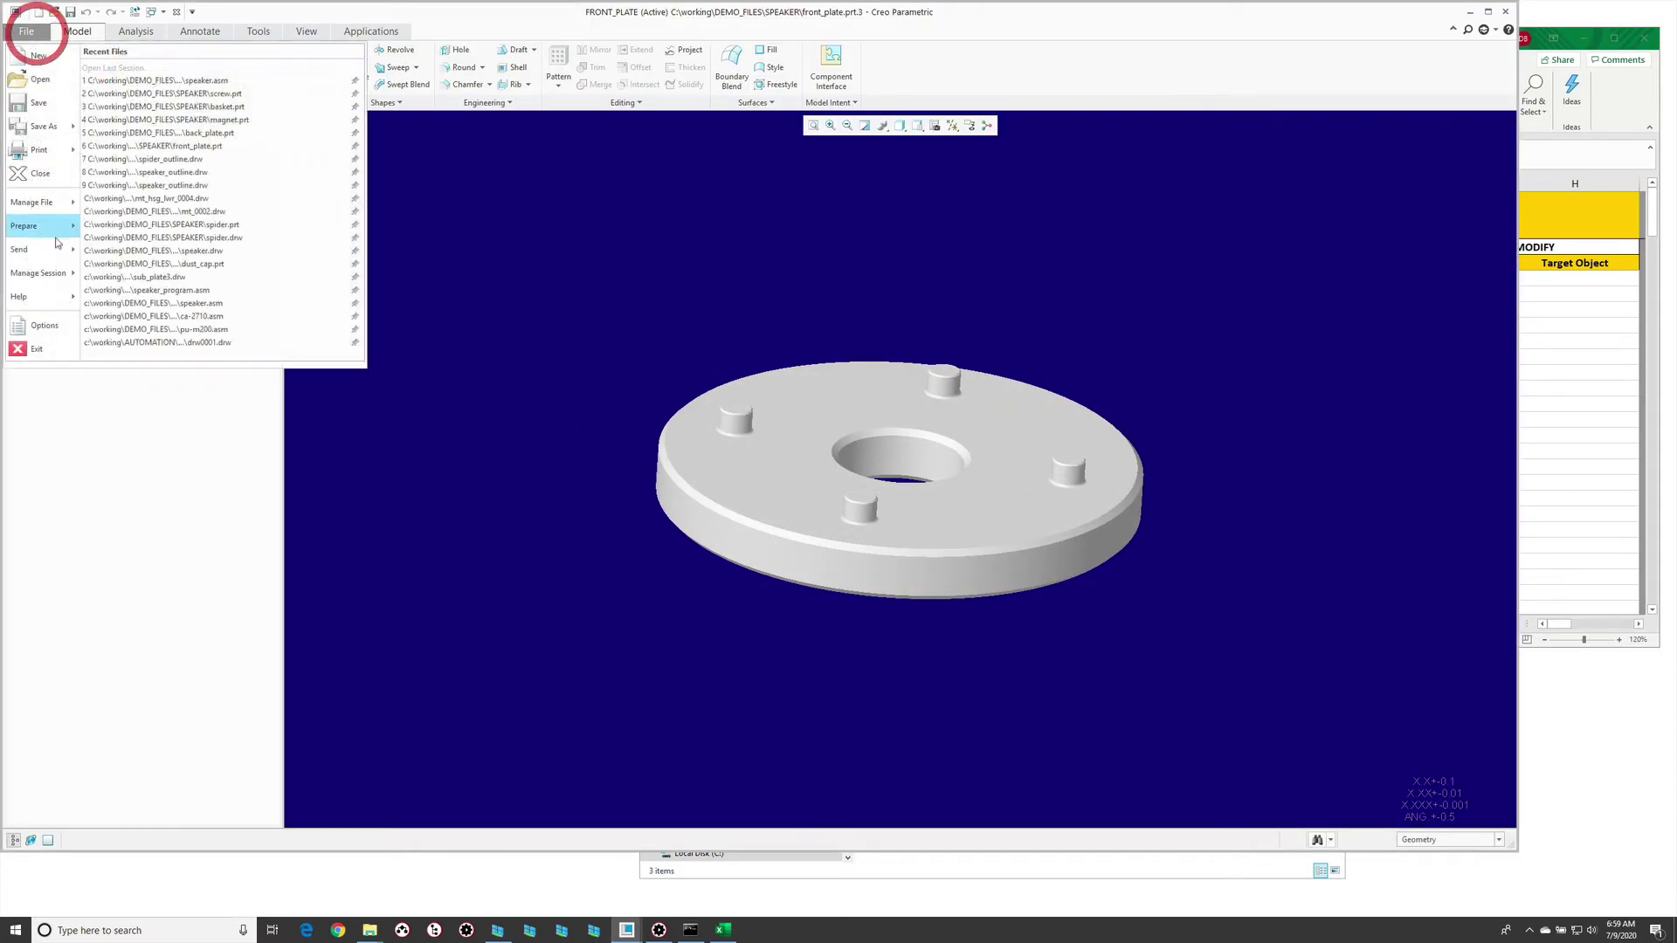
mouse_move(61, 227)
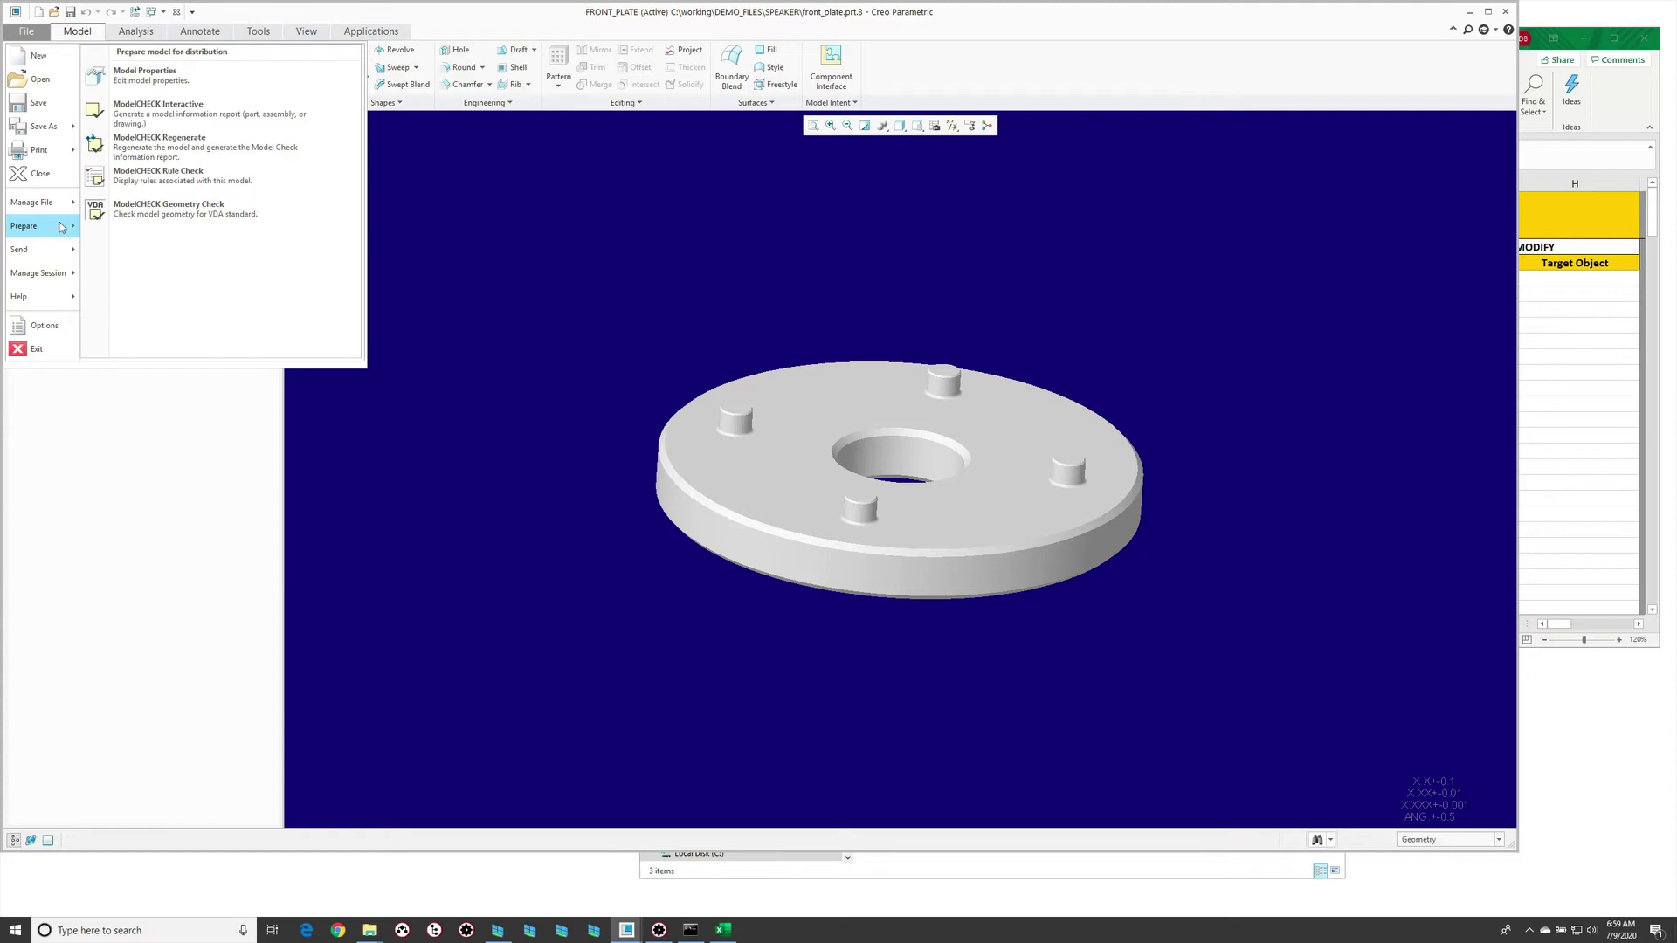
left_click(247, 81)
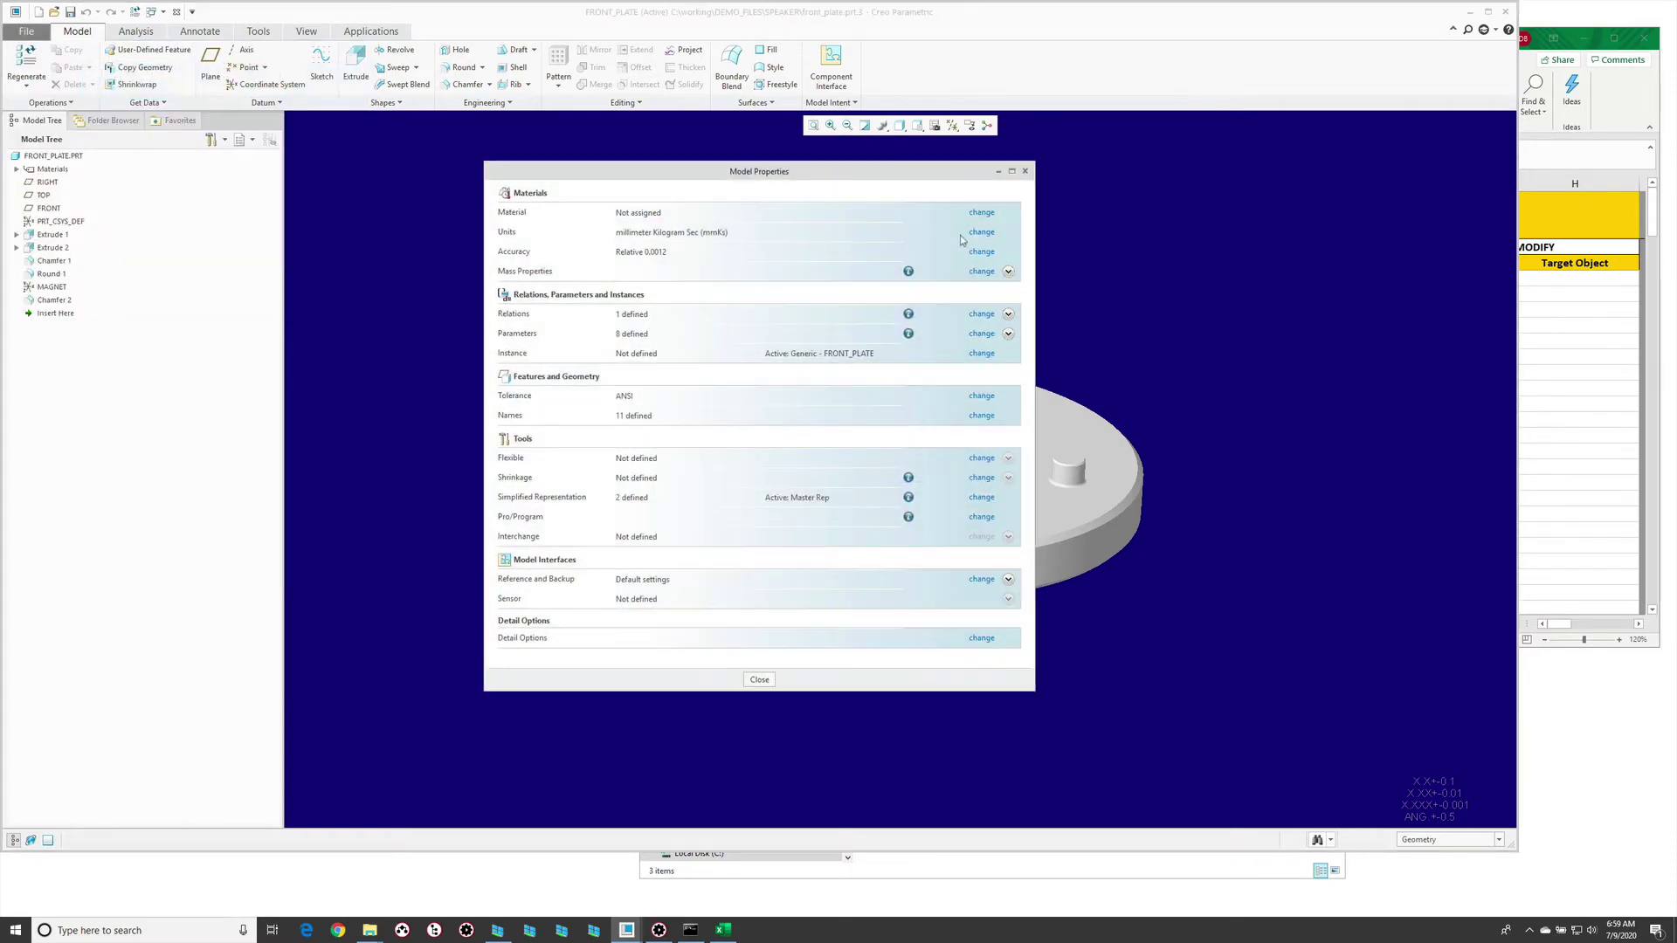
left_click(984, 215)
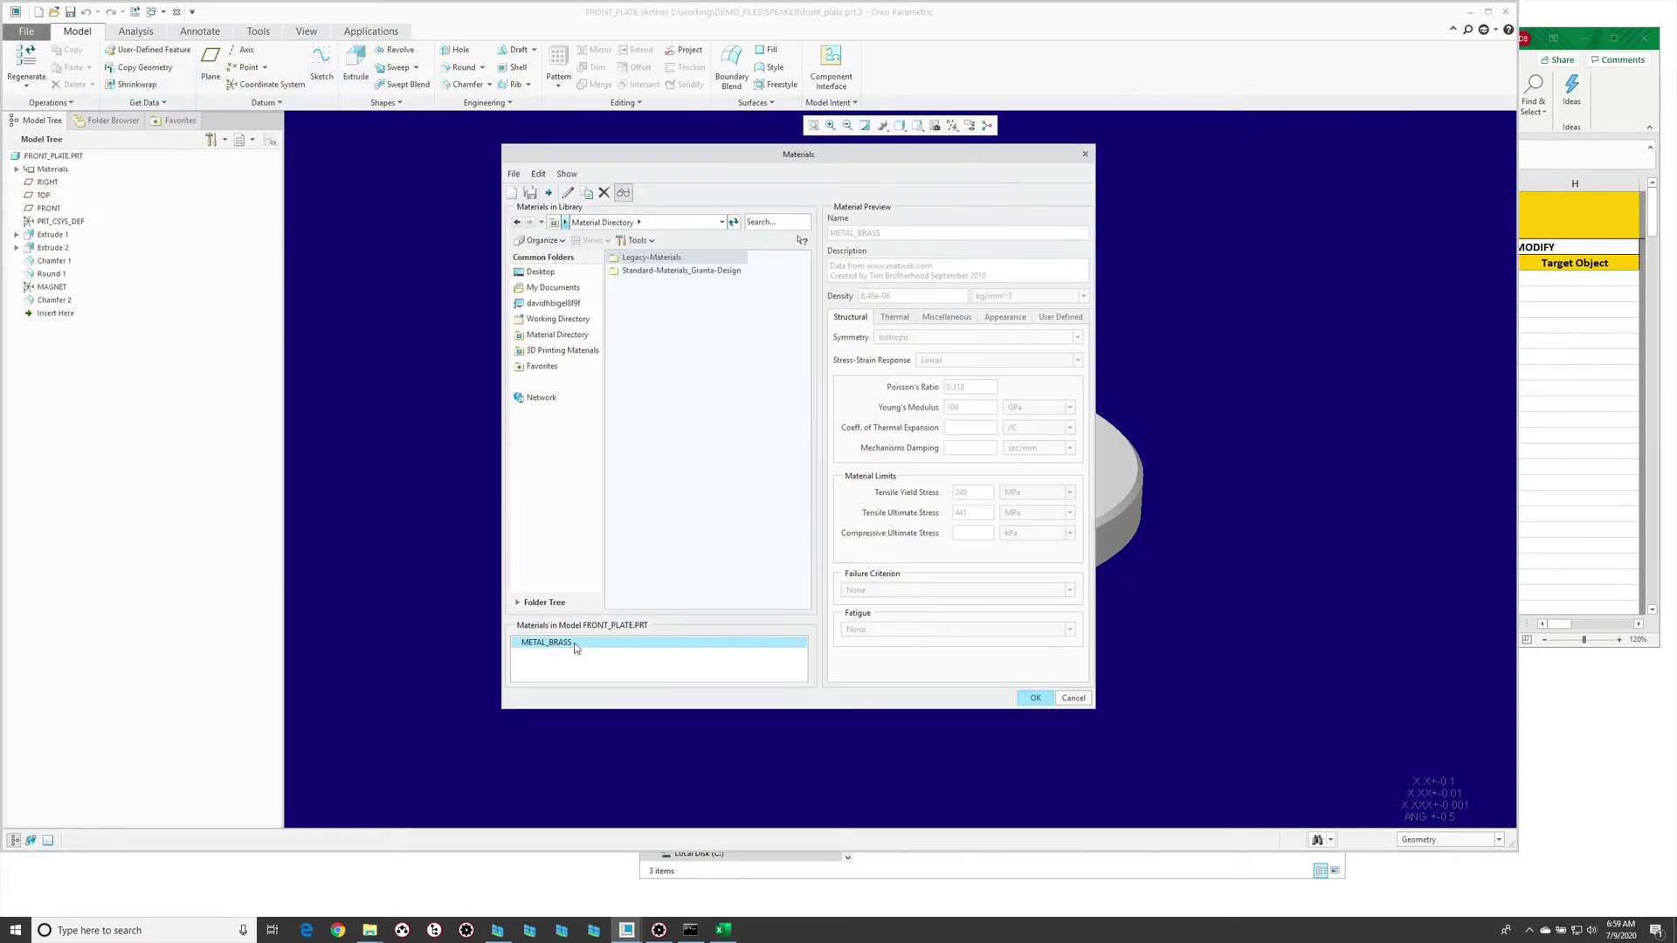
Assign METAL_BRASS to the front plate, then close its properties and part window to return to the assembly.
right_click(560, 649)
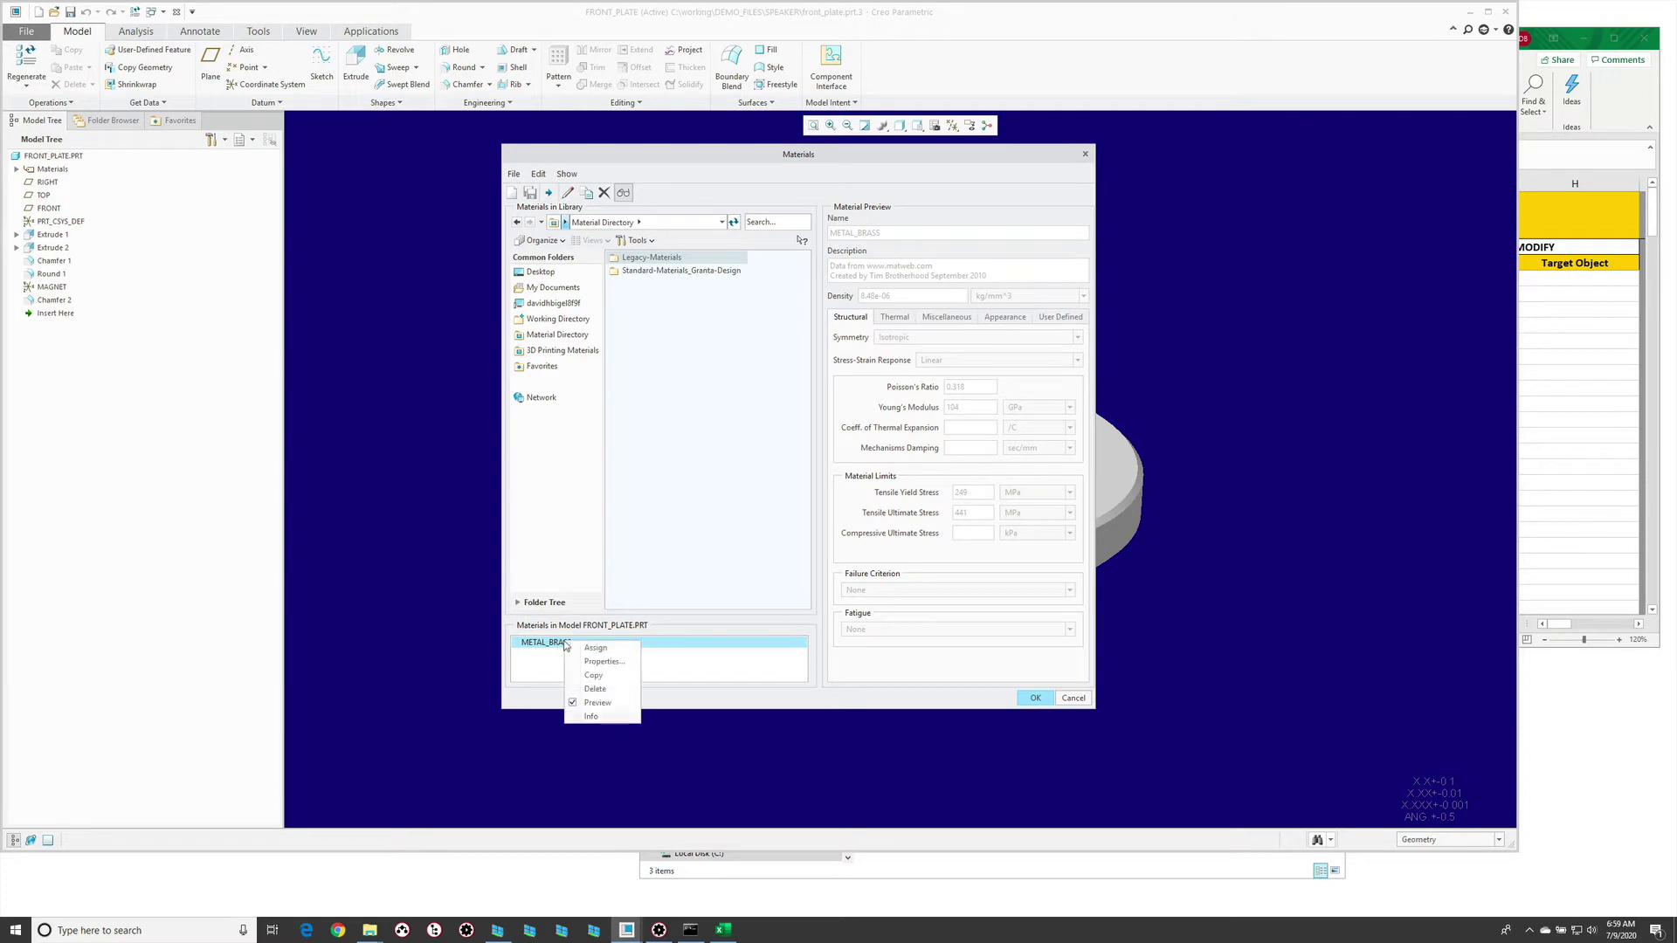
left_click(602, 663)
left_click(1033, 699)
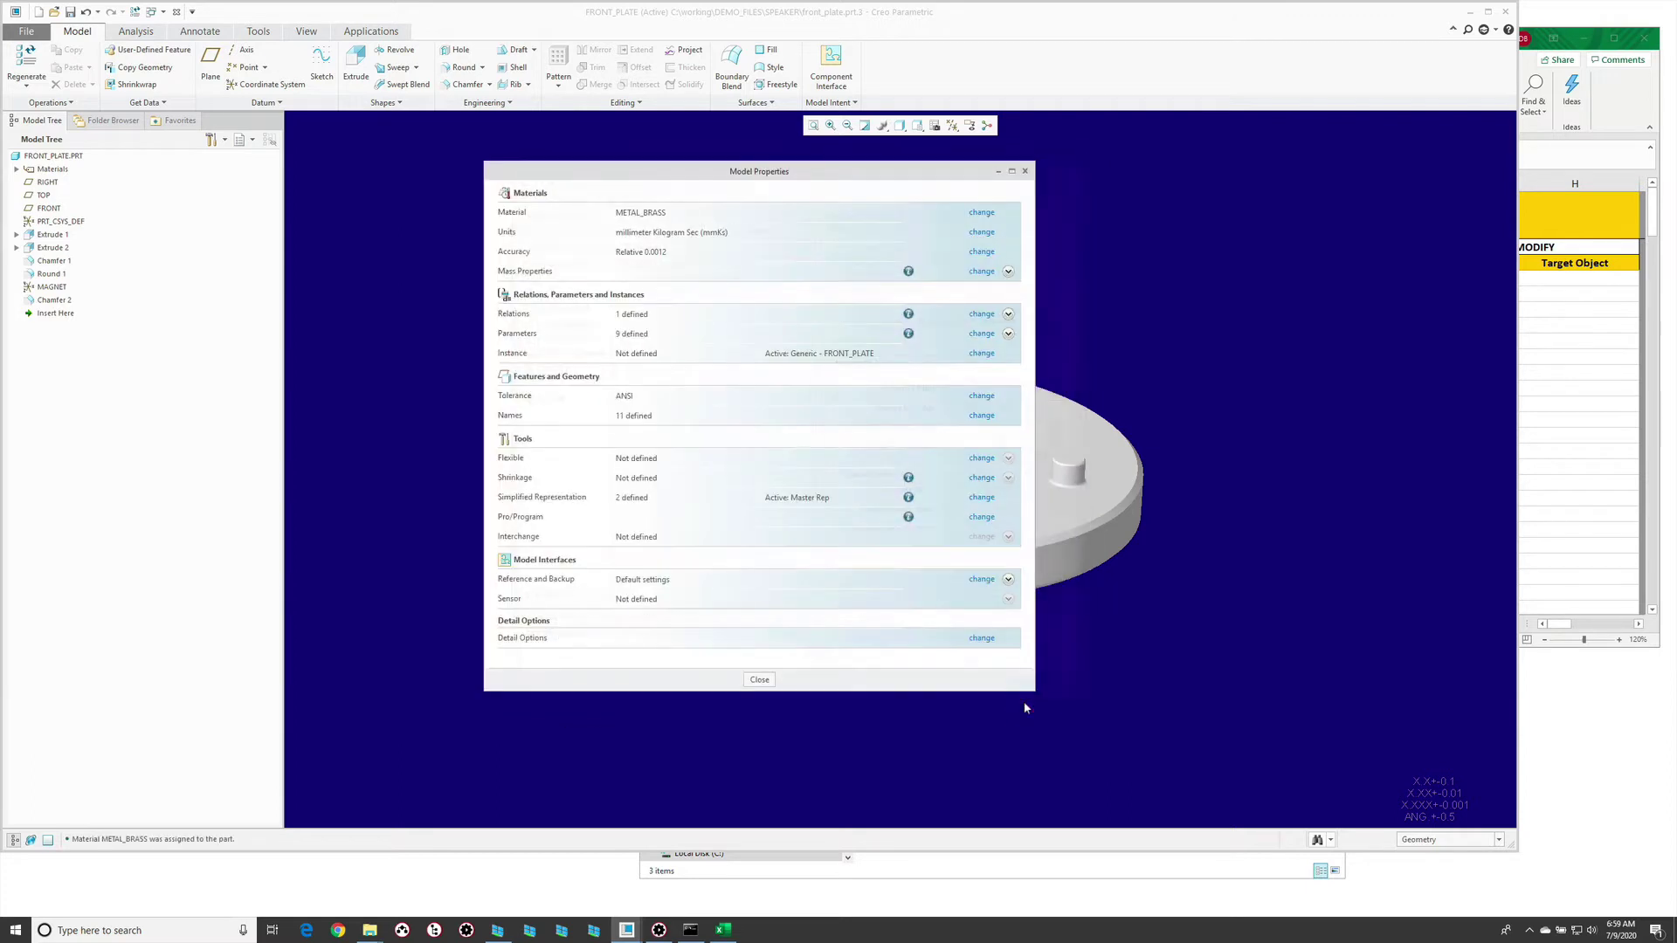
left_click(761, 682)
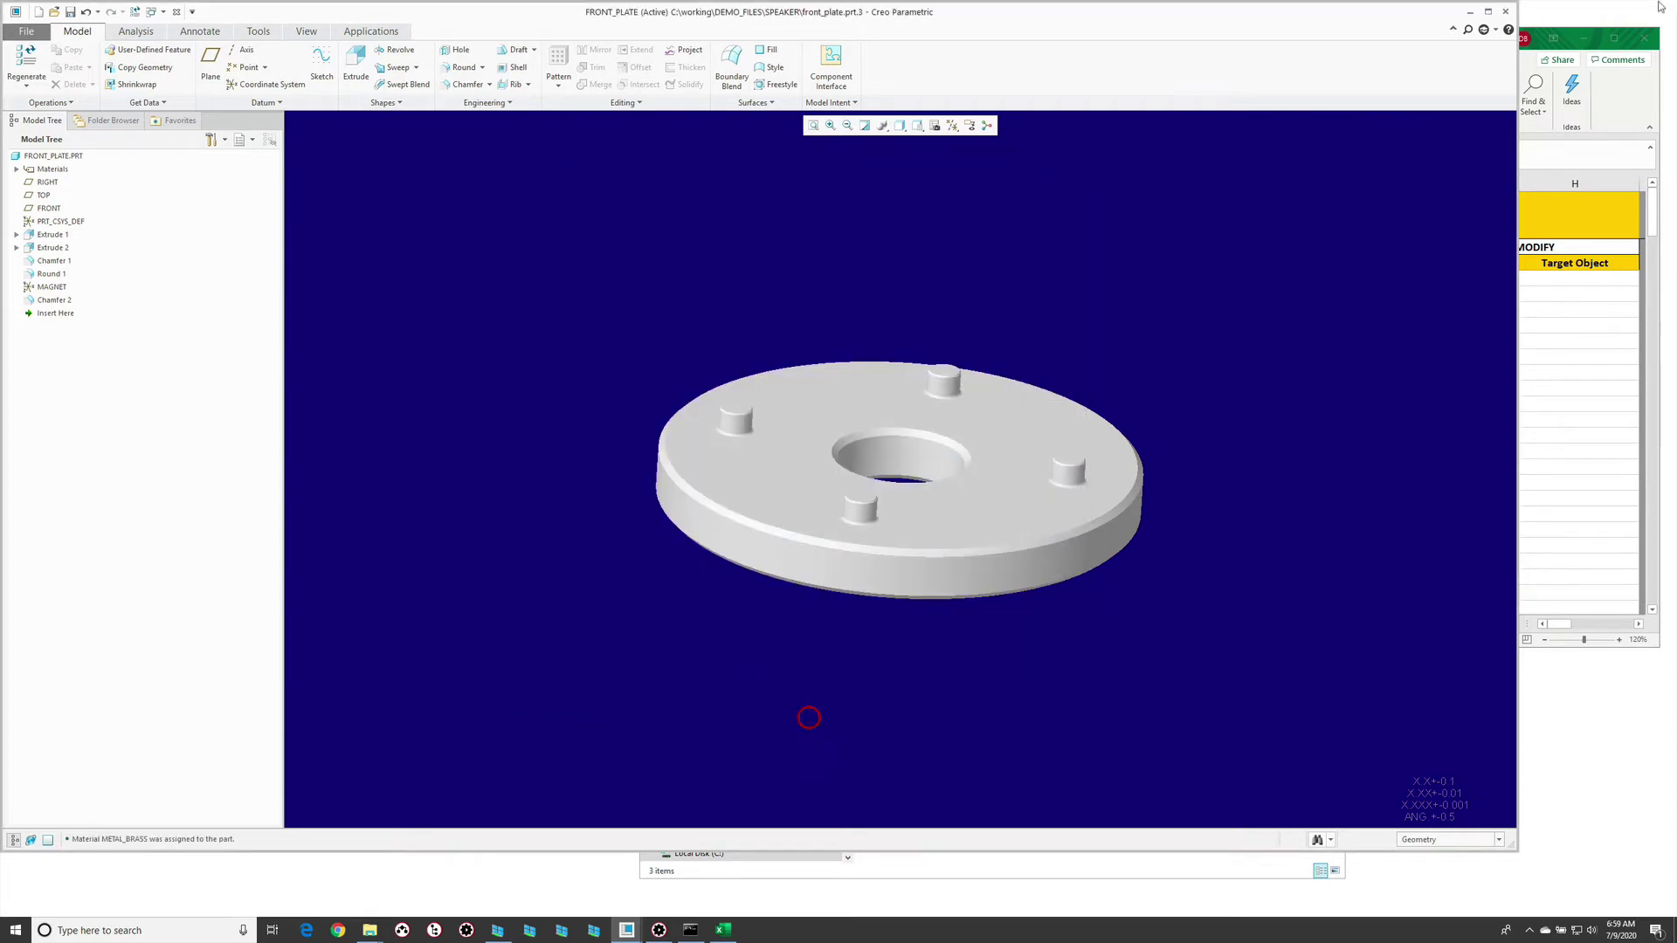
left_click(1505, 11)
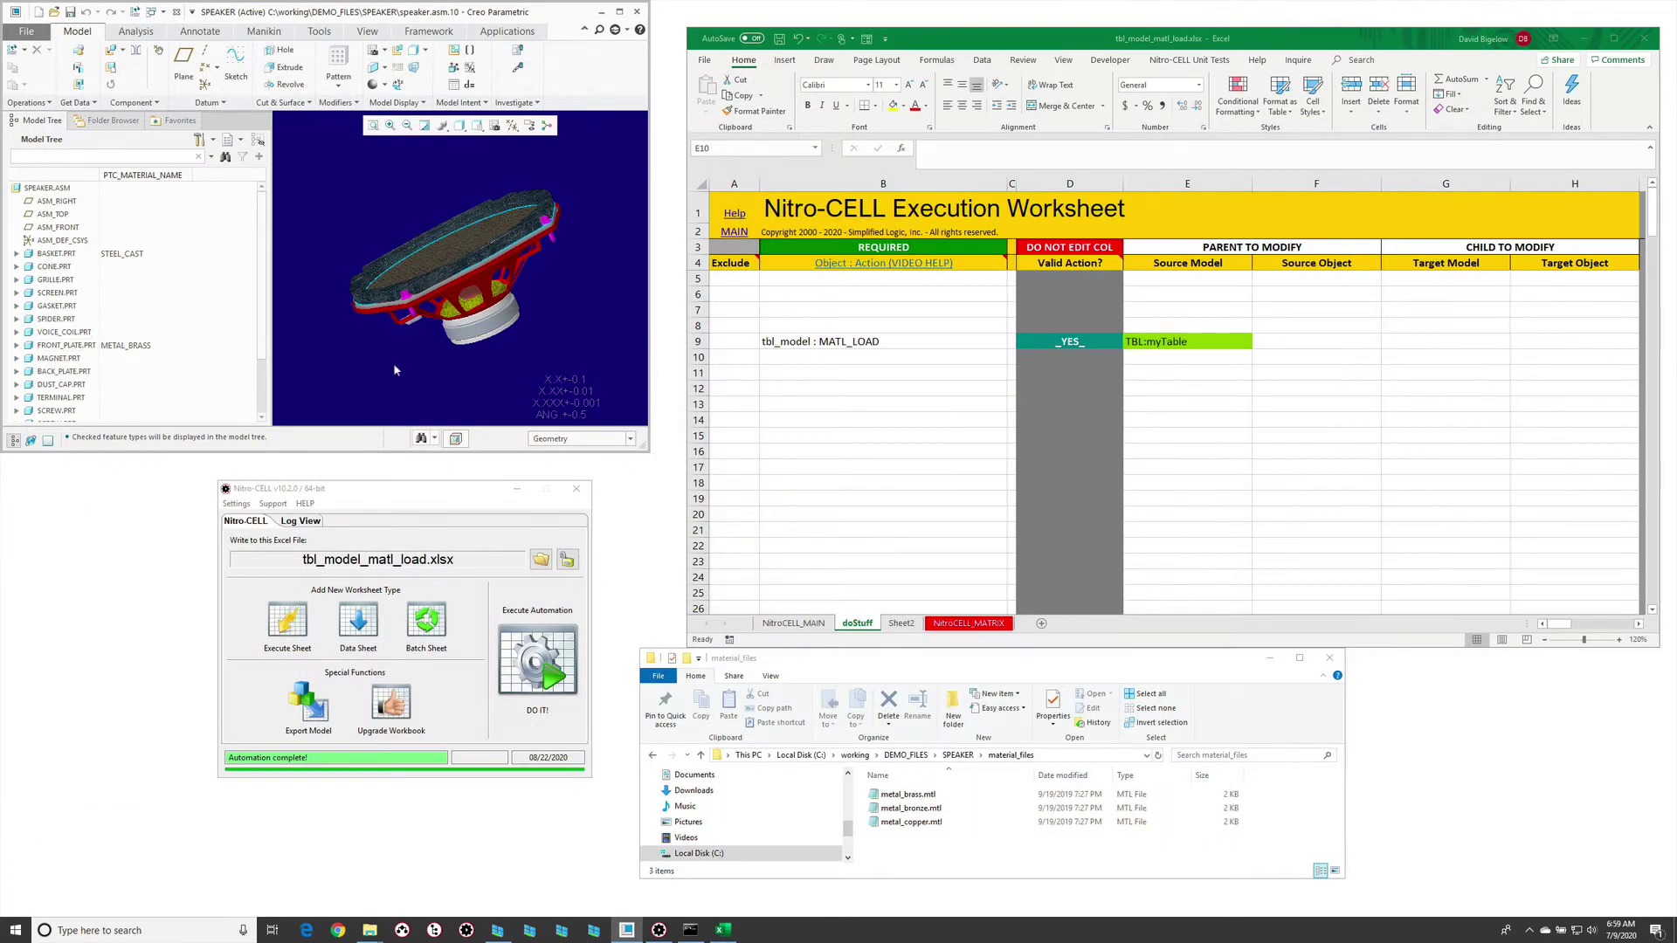
left_click(147, 347)
Set the materialName of the front_plate.prt row on Sheet2 to metal_bronze.
left_click(901, 623)
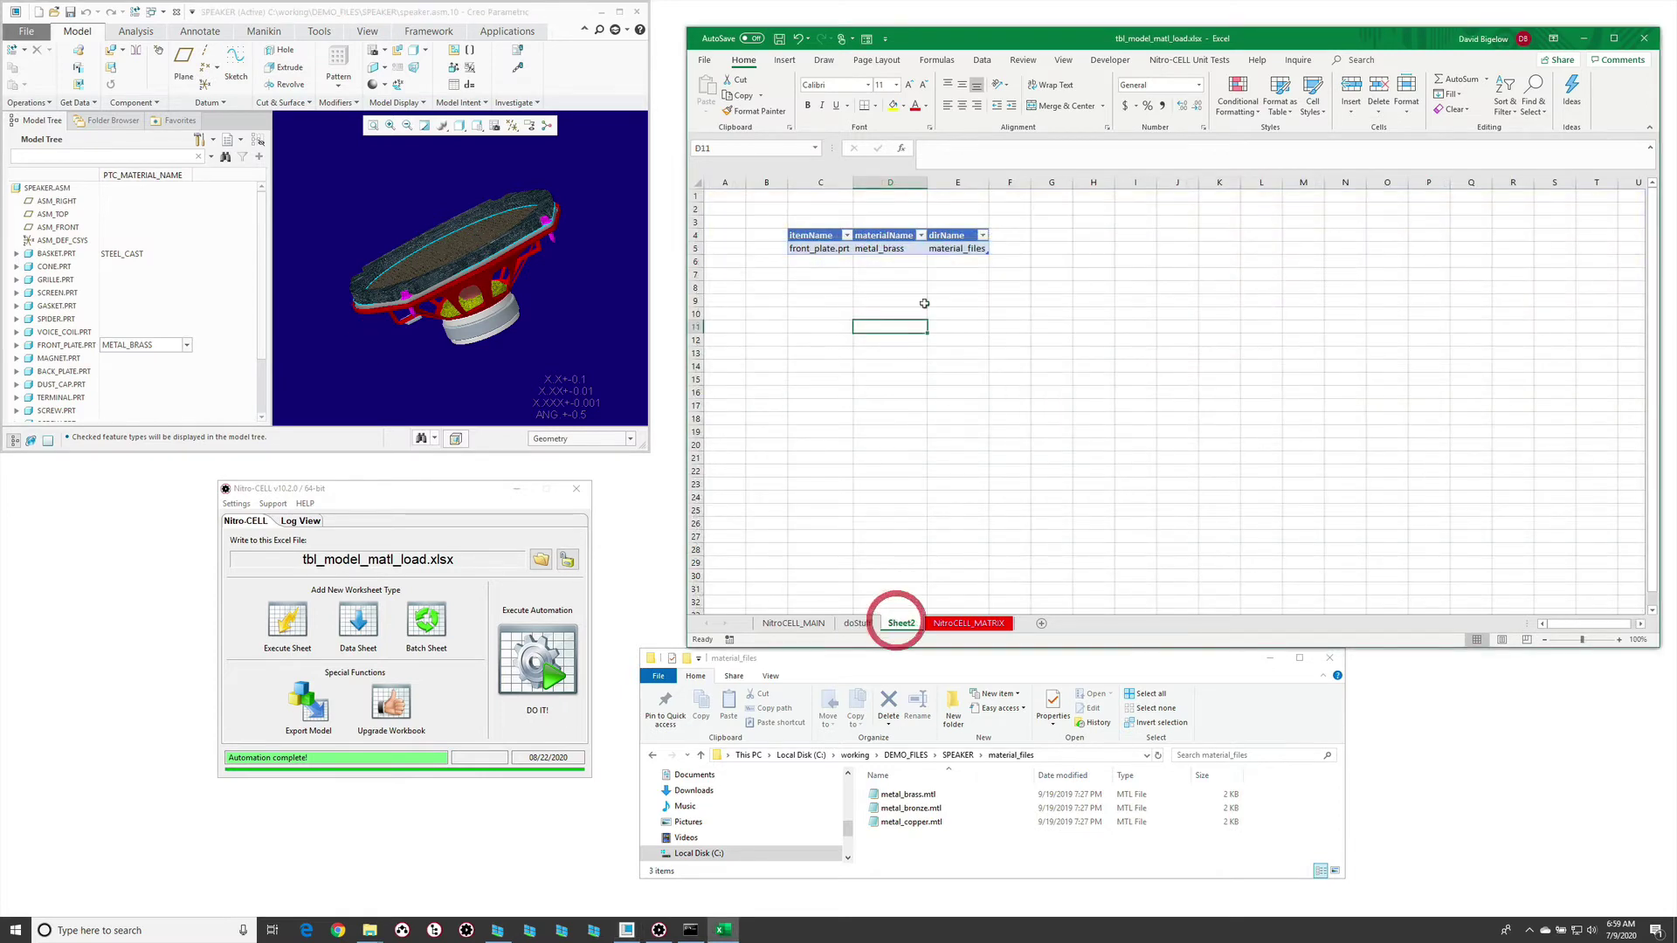
left_click(818, 253)
left_click(890, 250)
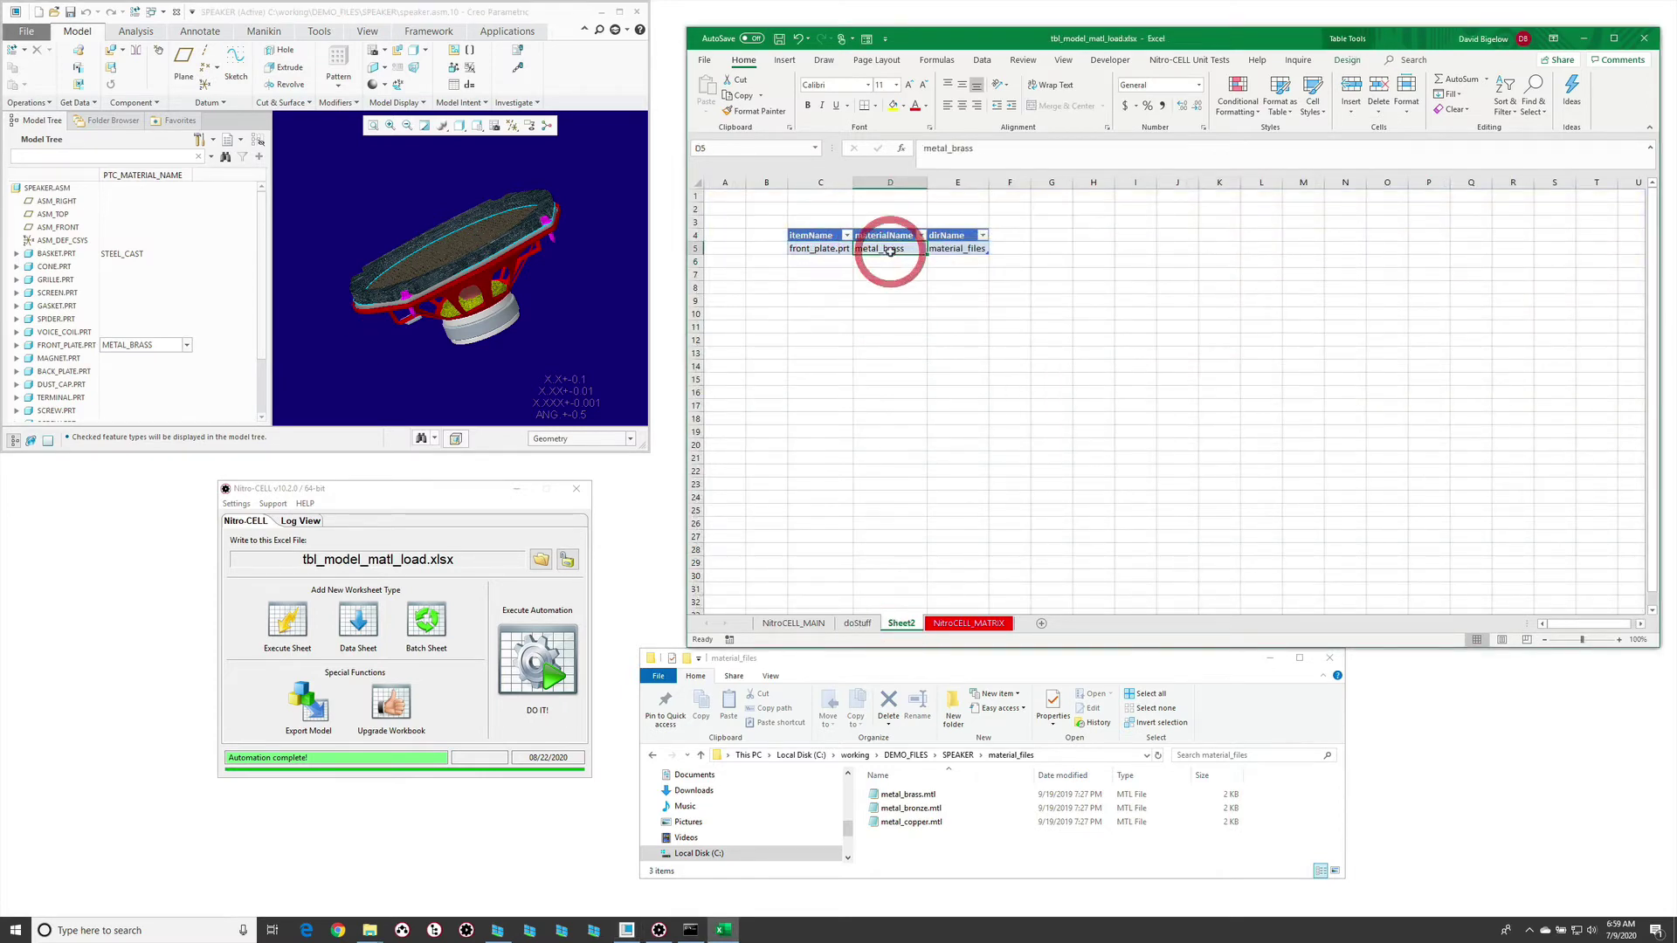
key("F2")
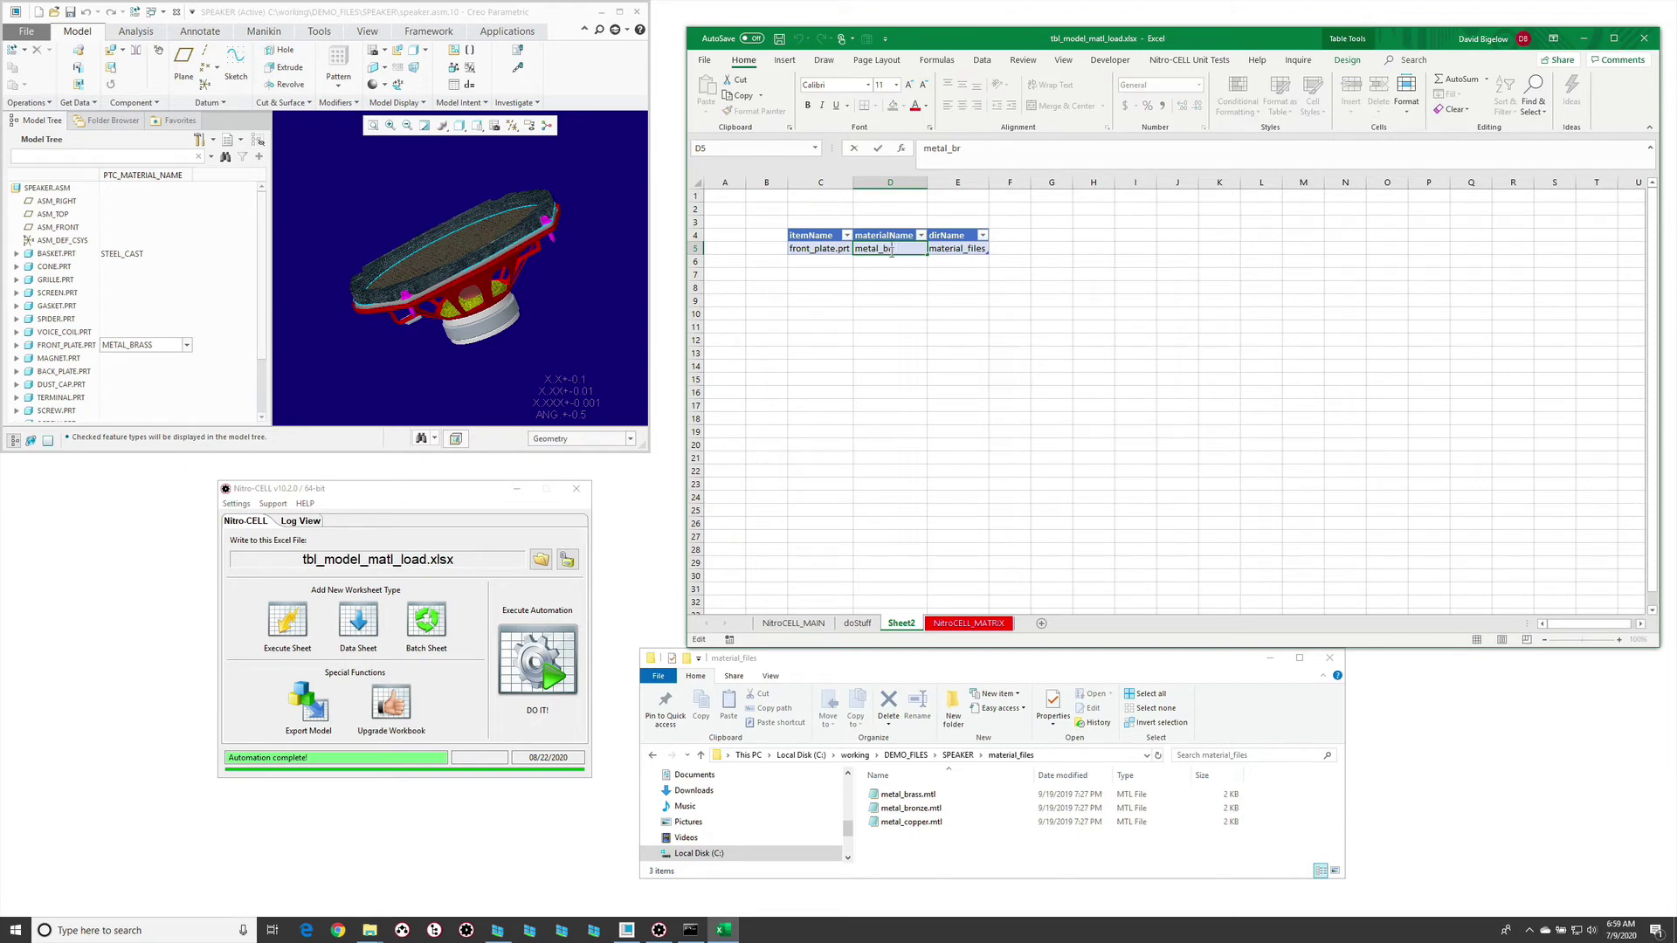
type("e")
key("Return")
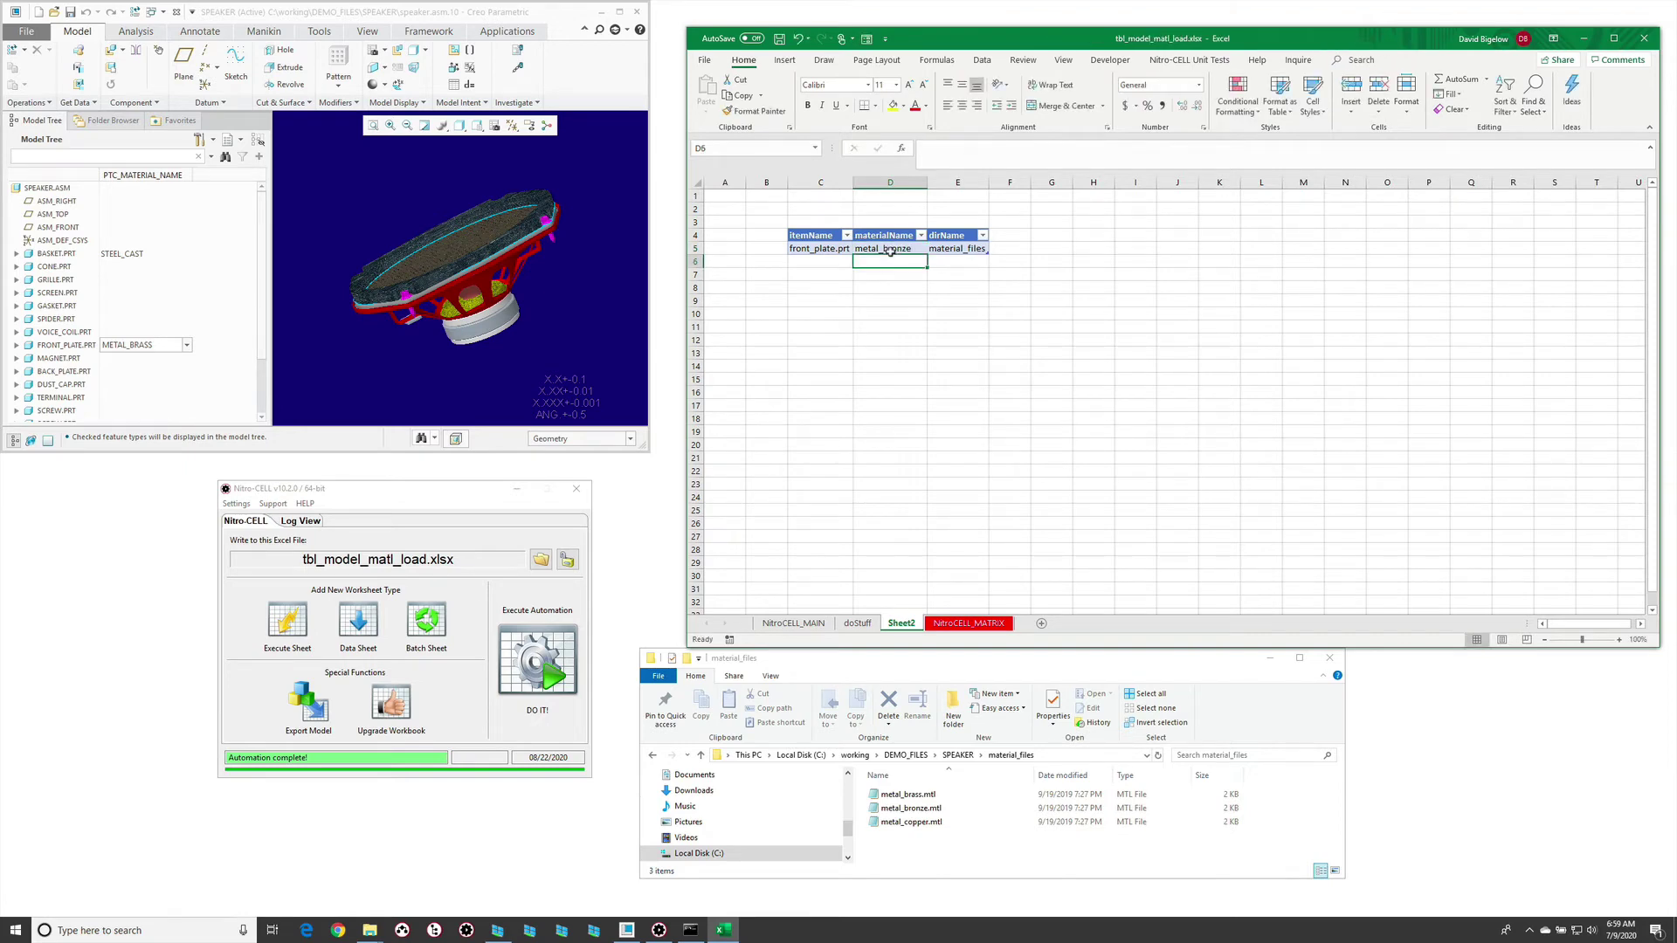
Copy the front_plate.prt row into a second table row and set its materialName to metal_copper.
left_click_drag(825, 248, 986, 267)
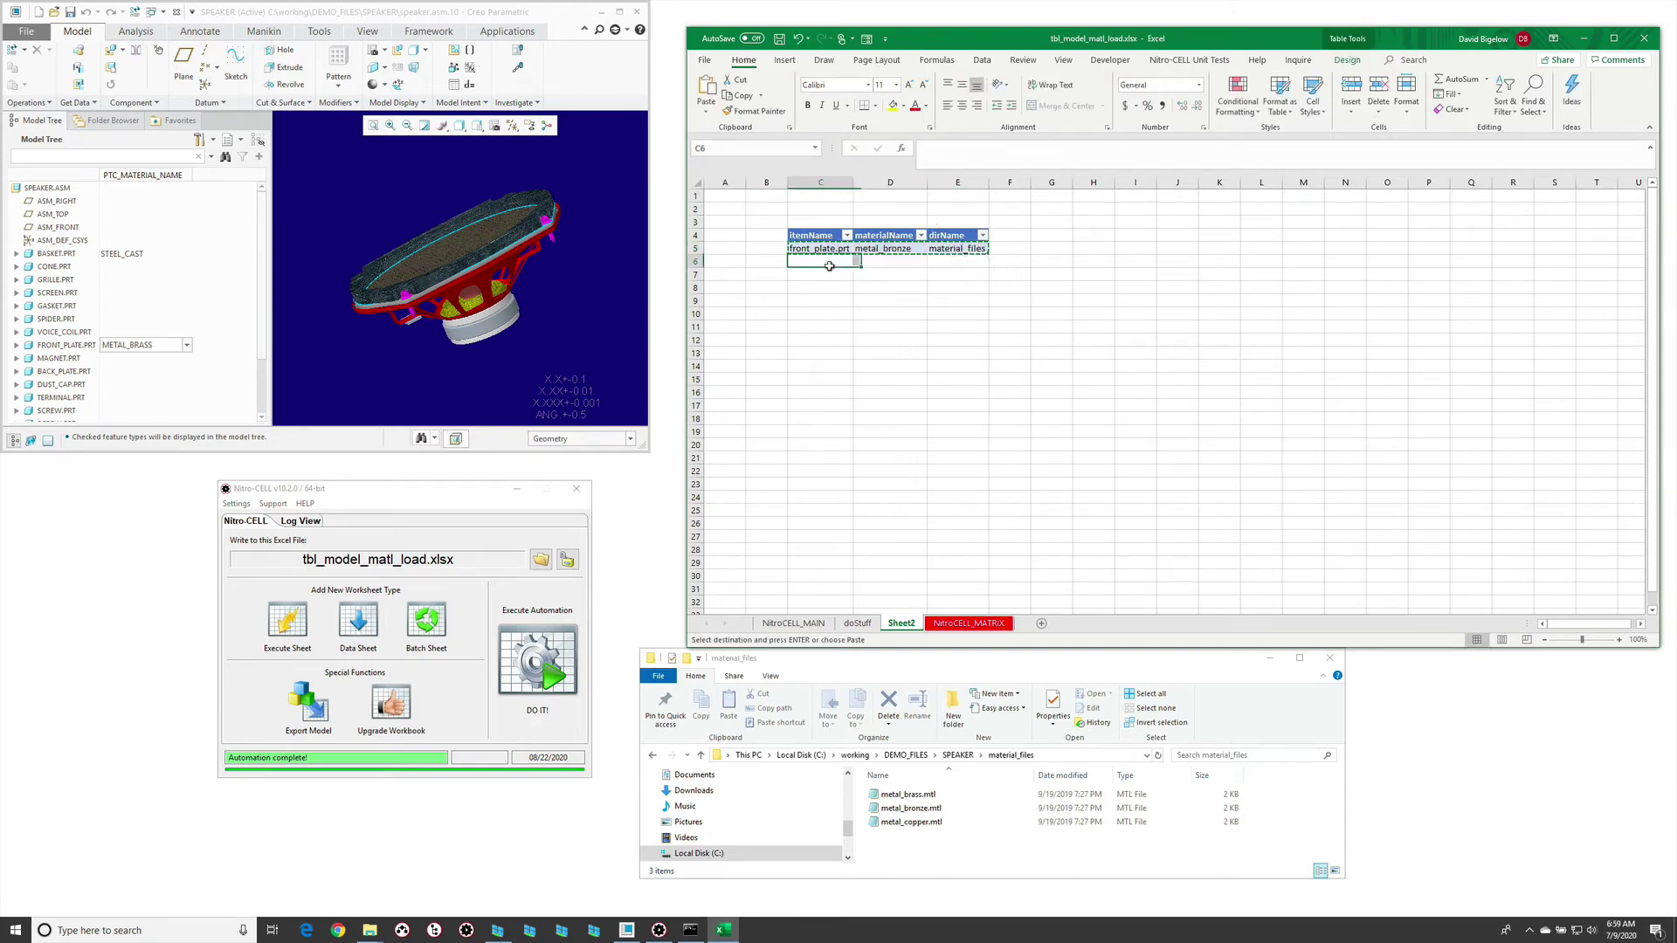
left_click(889, 262)
double_click(899, 262)
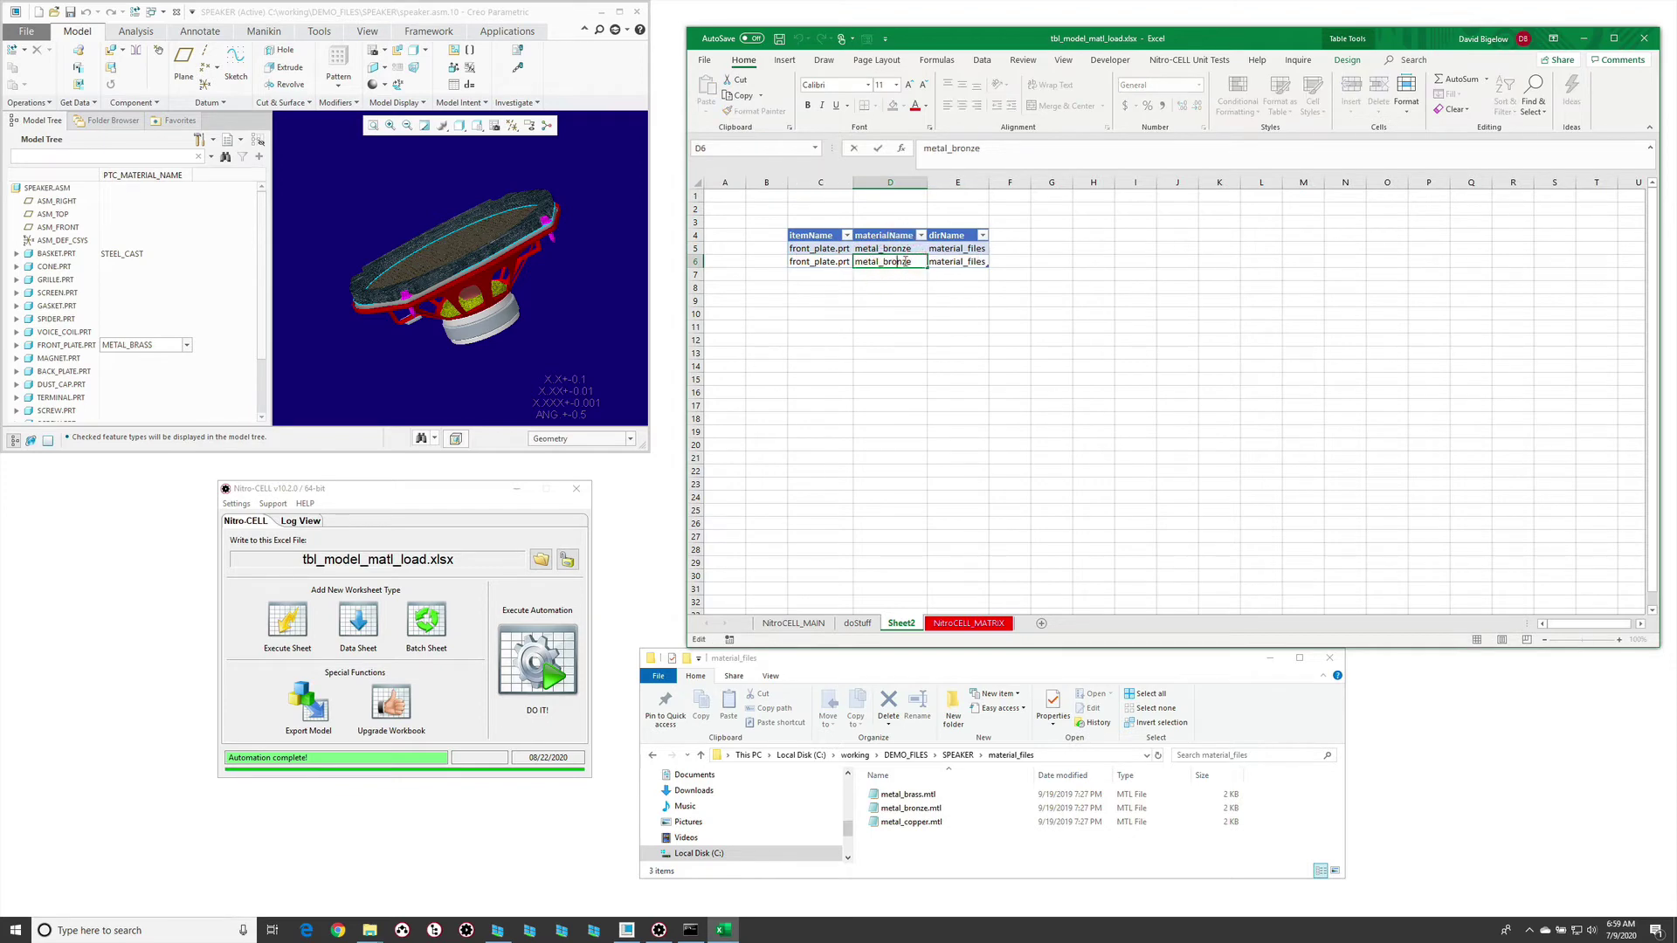
left_click_drag(882, 262, 948, 261)
type("coppe")
key("Return")
Run the automation in Nitro-CELL and check the material choices for FRONT_PLATE.PRT in the Creo model tree.
left_click(538, 664)
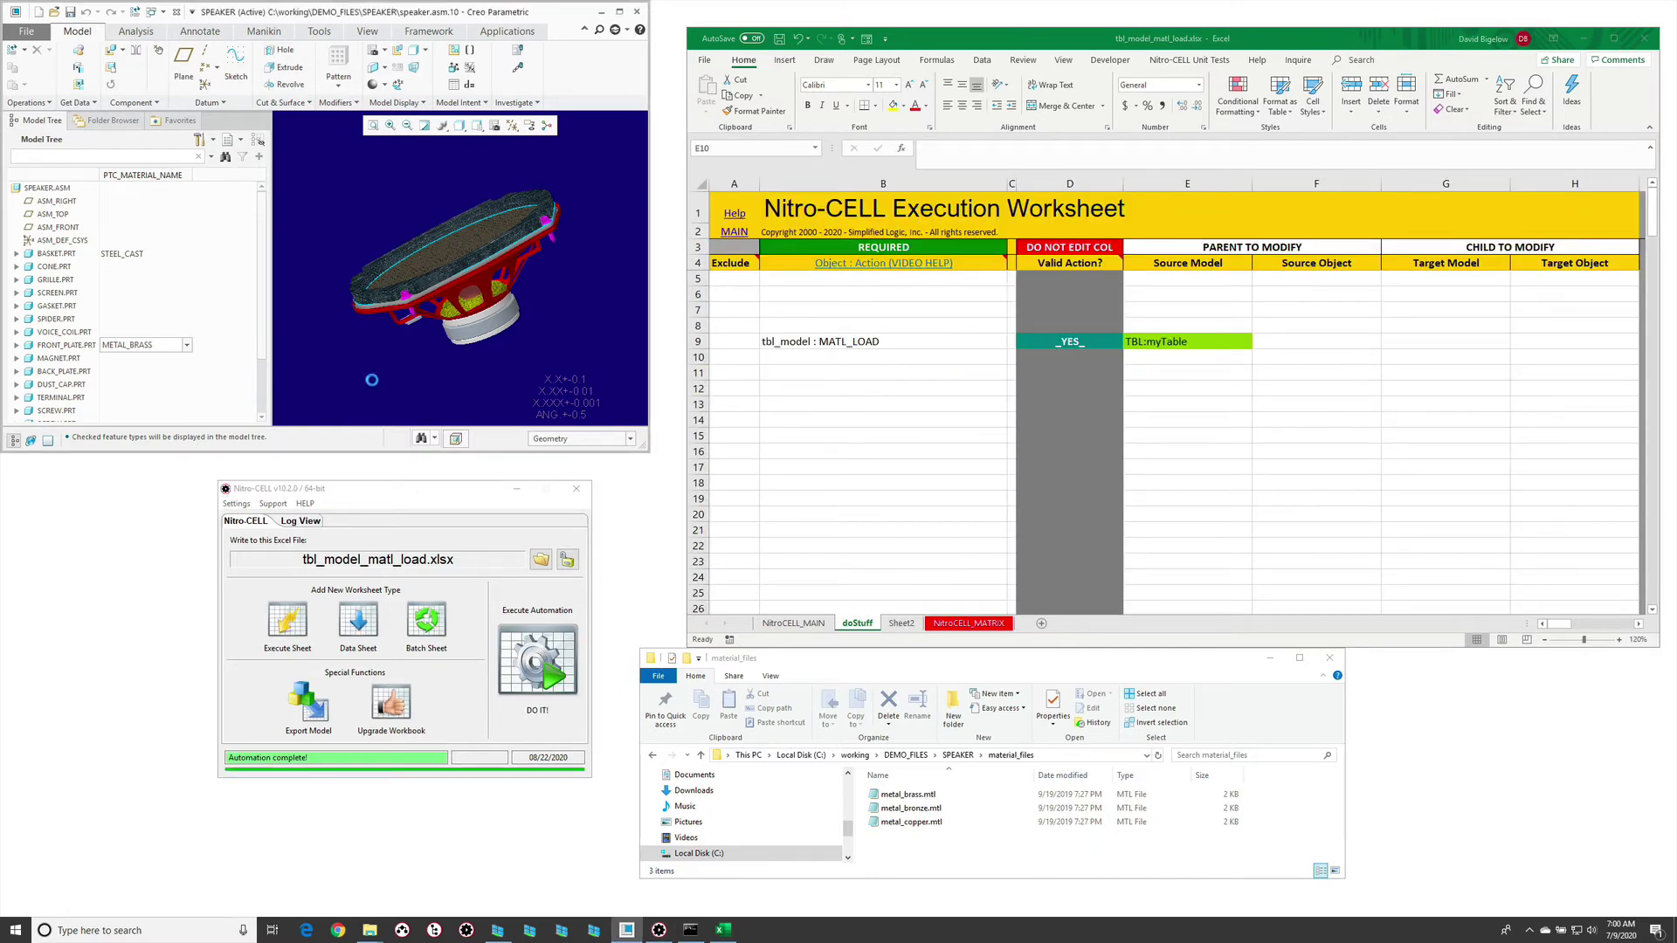
left_click(330, 385)
left_click(187, 346)
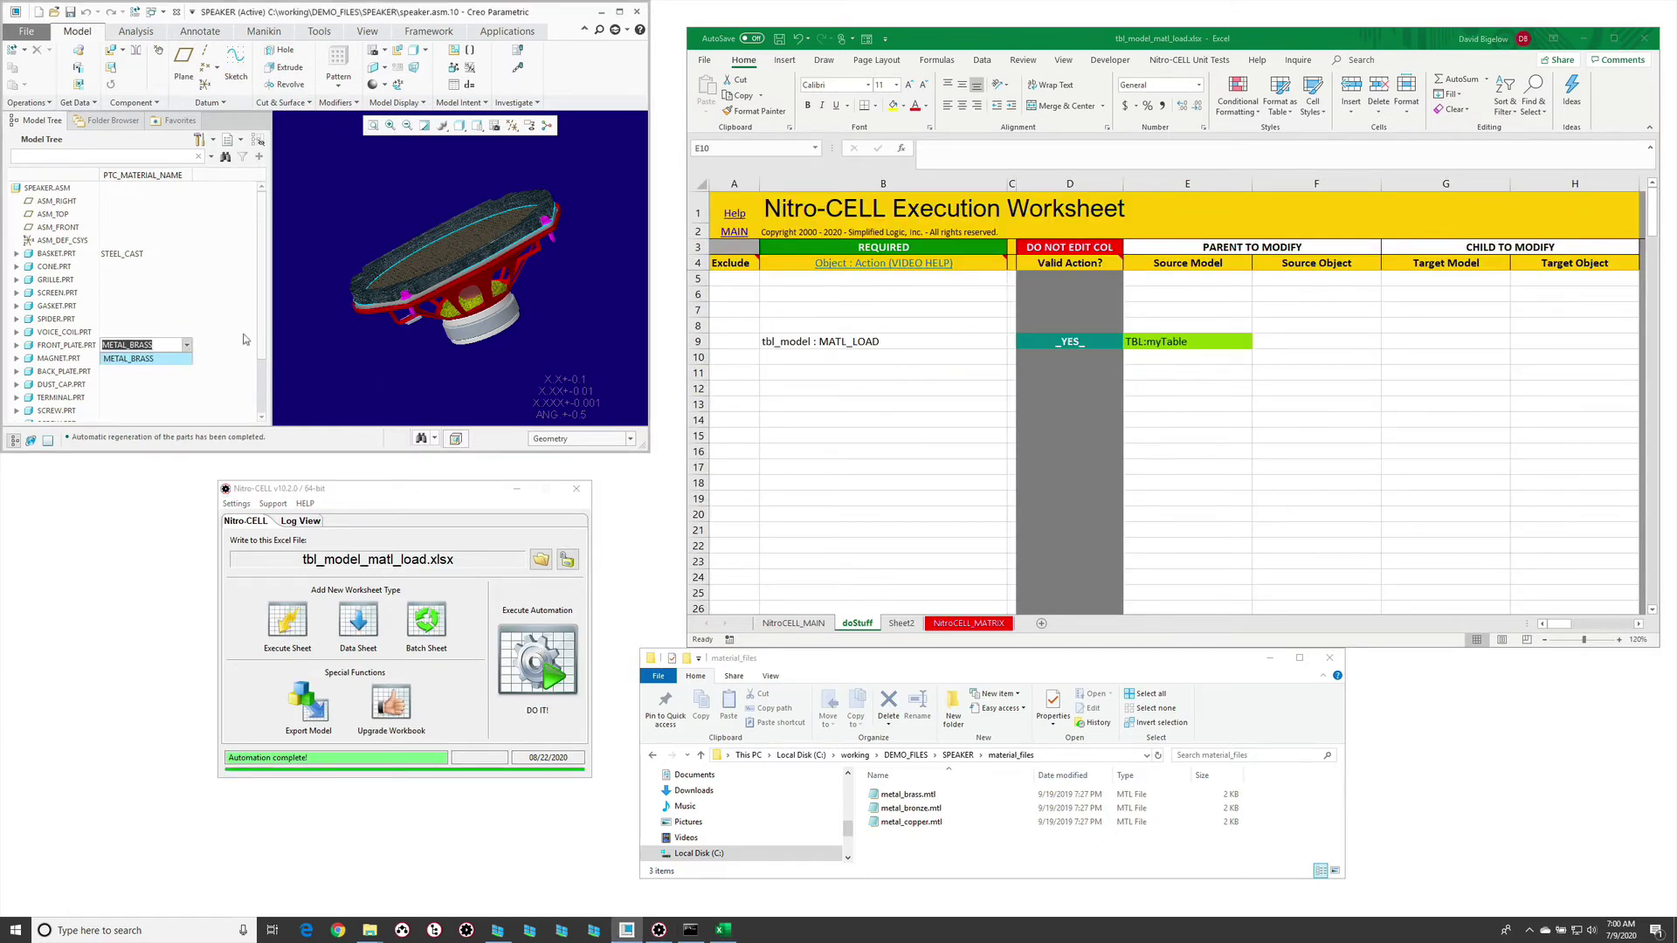
left_click(344, 348)
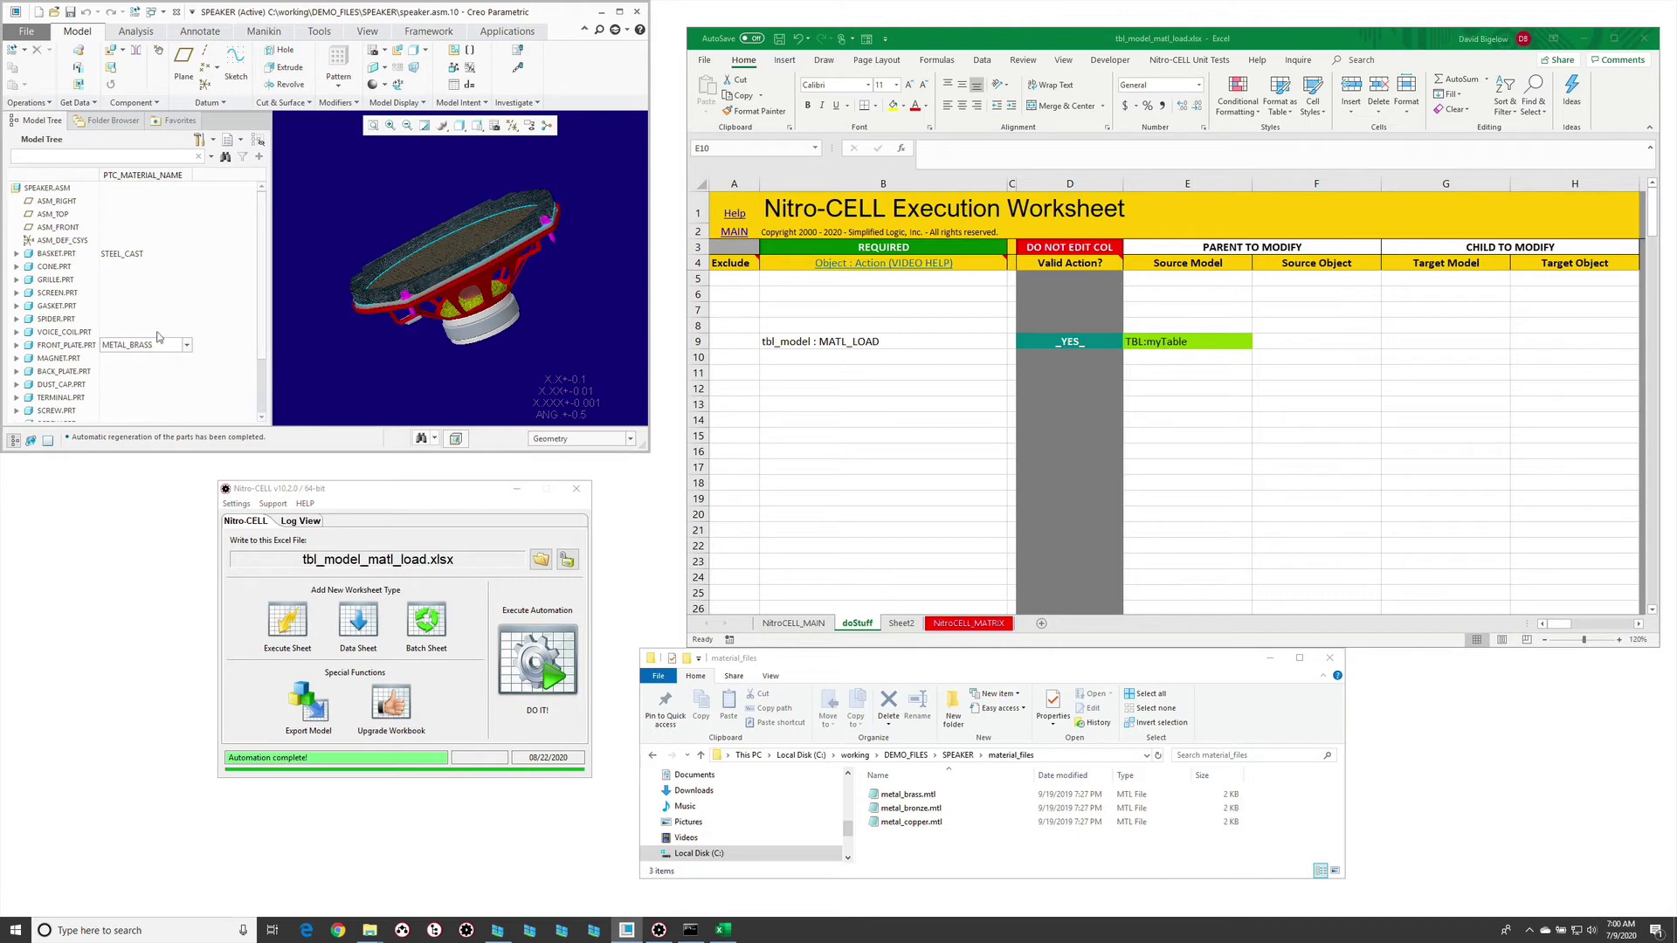
left_click(187, 345)
left_click(348, 369)
Open FRONT_PLATE.PRT in its own window and bring up its model properties.
left_click(55, 345)
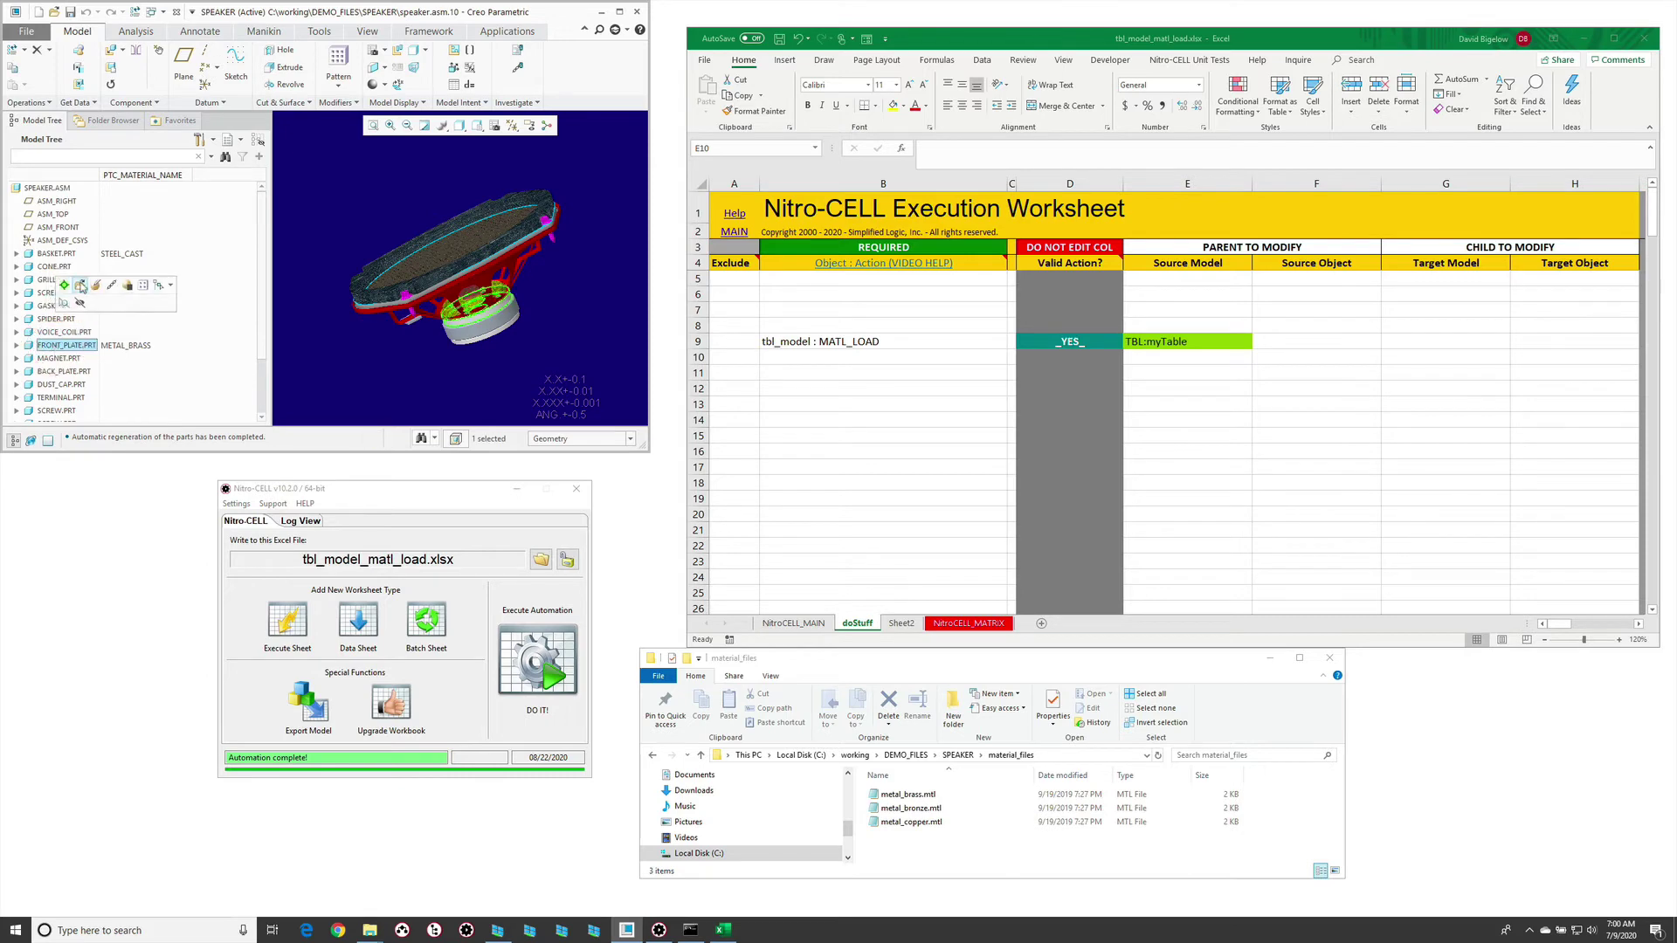
left_click(80, 285)
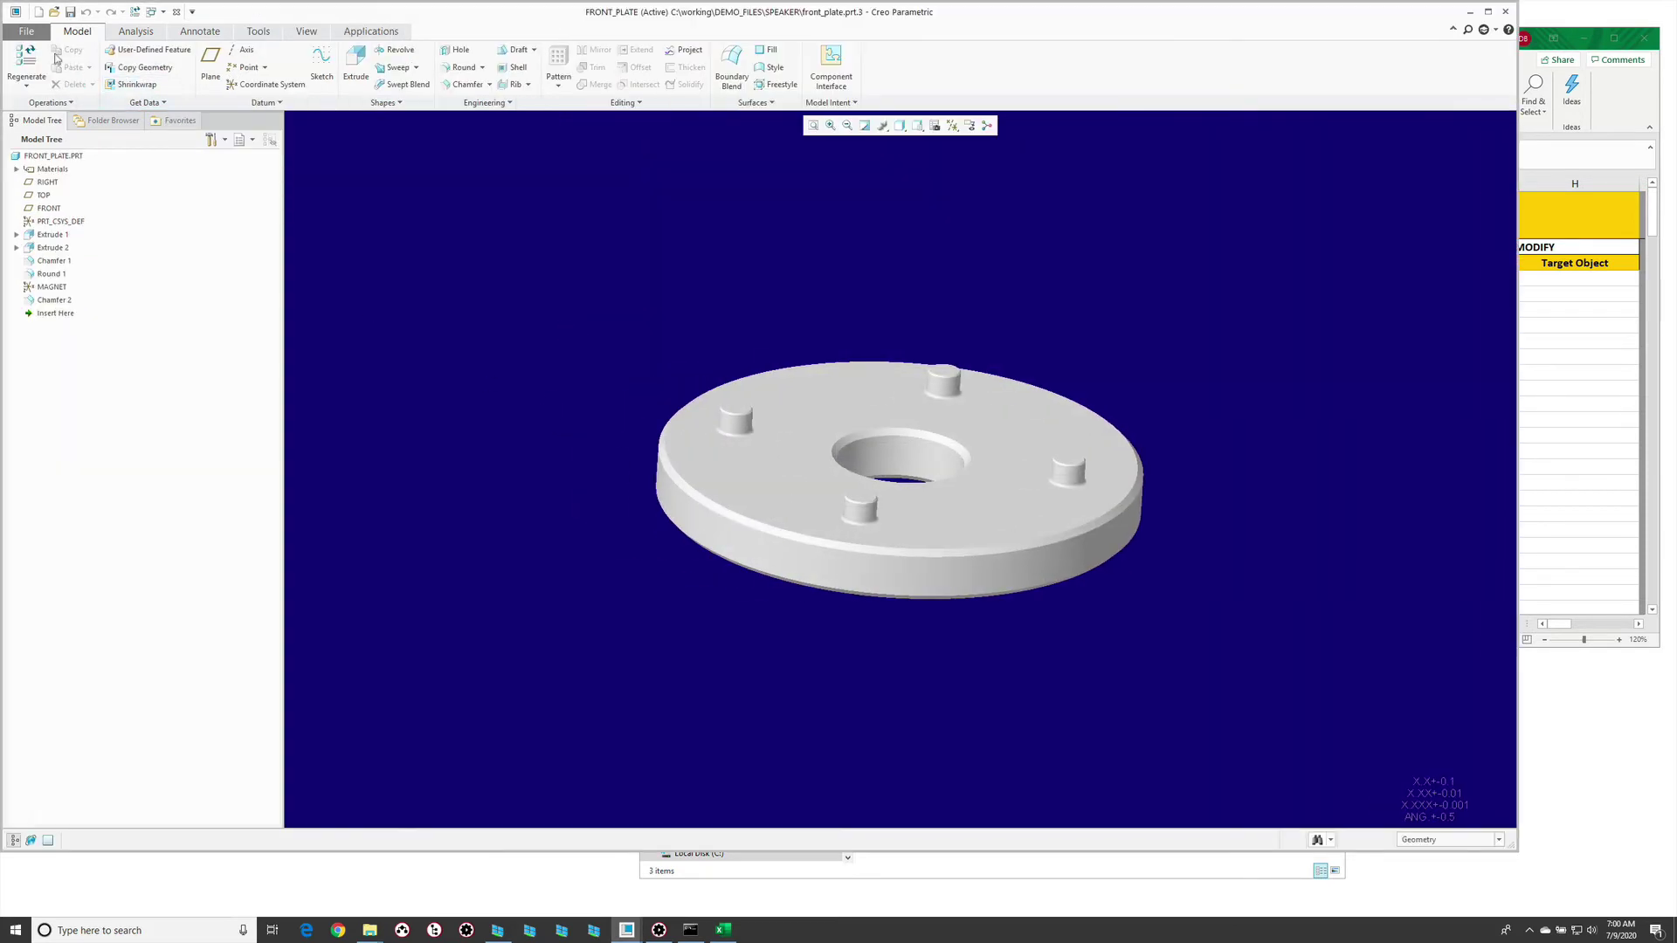
left_click(26, 30)
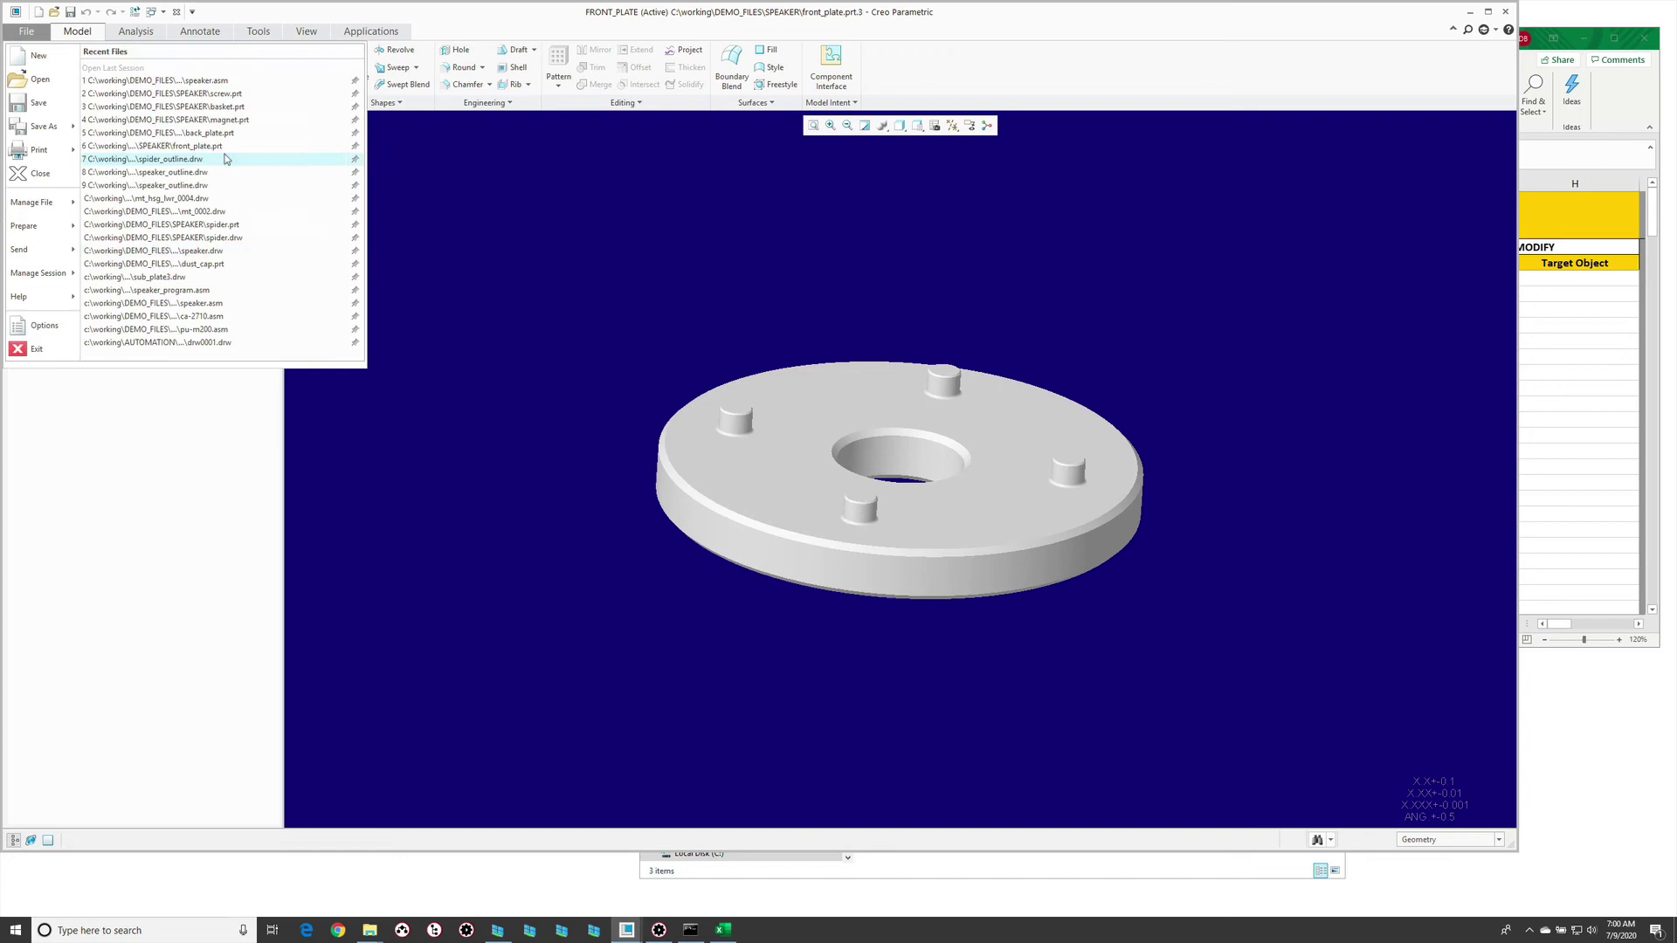
mouse_move(40, 226)
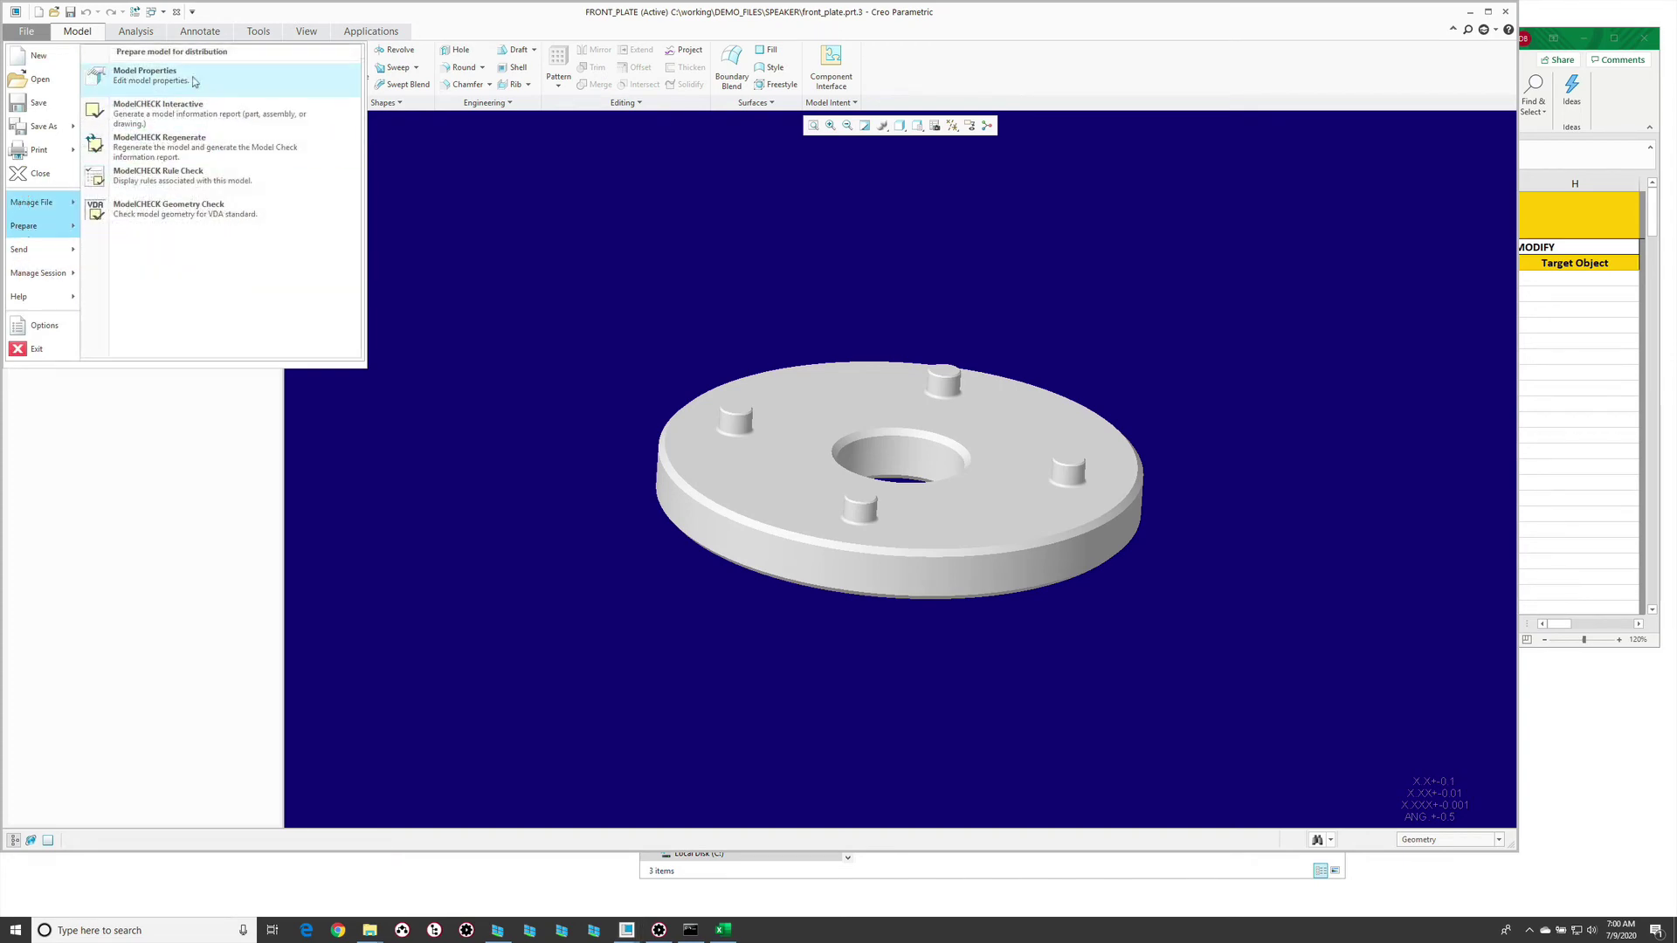
left_click(149, 75)
key("Escape")
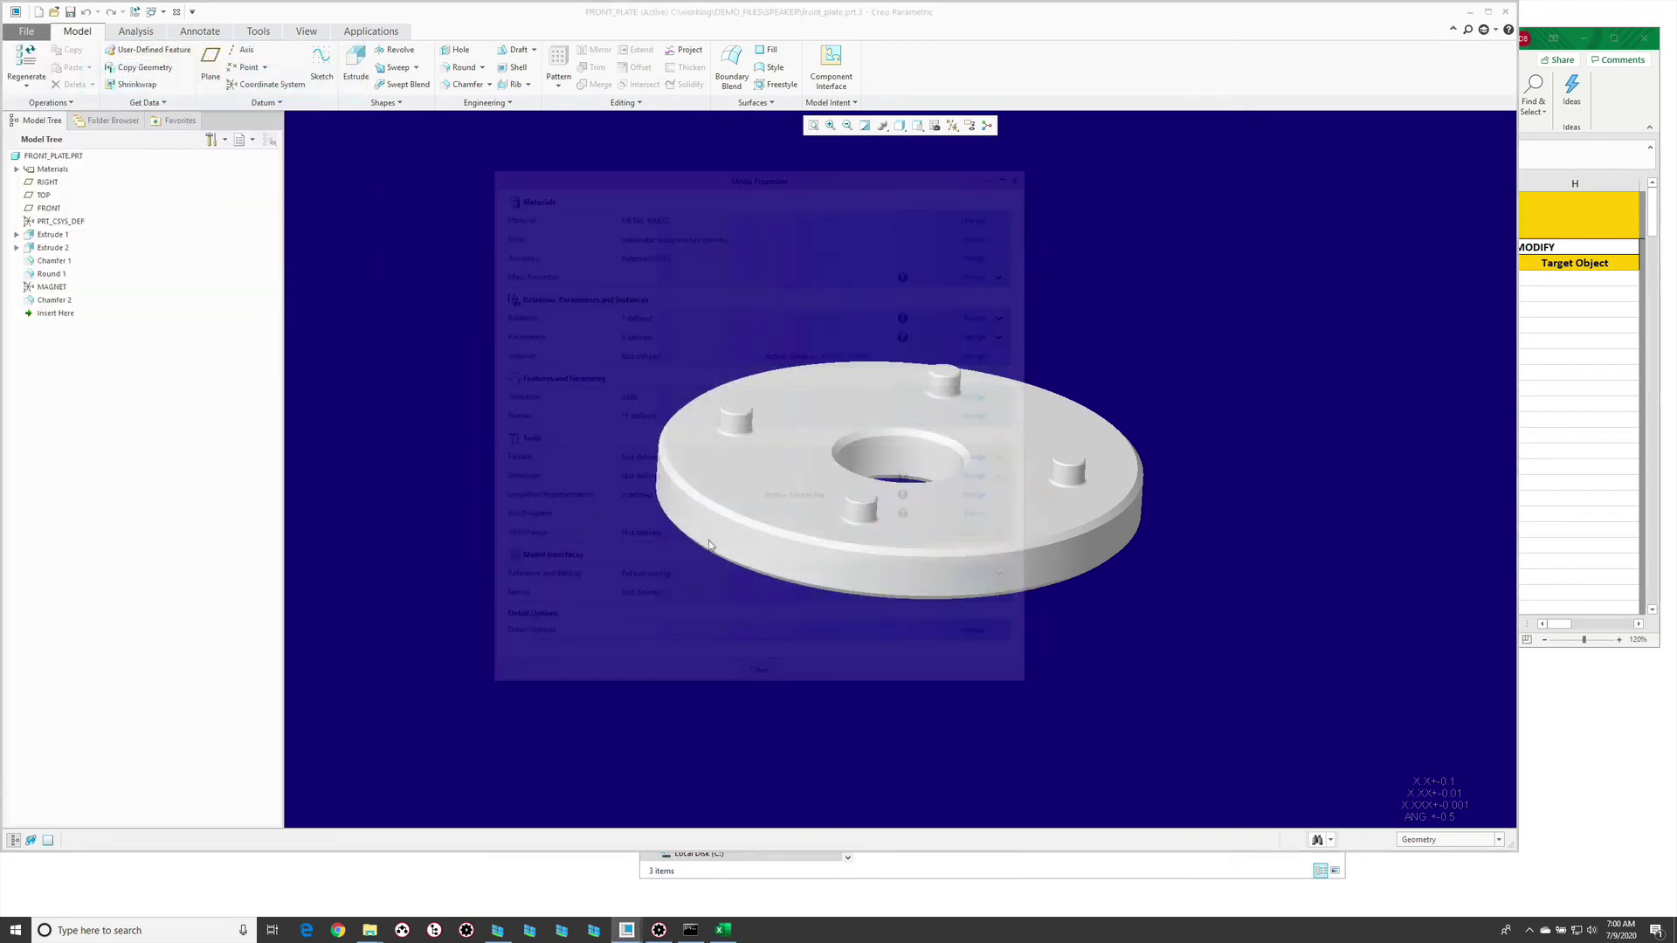
Preview METAL_BRONZE among the front plate's loaded materials, then close the dialogs and the part window.
left_click(659, 661)
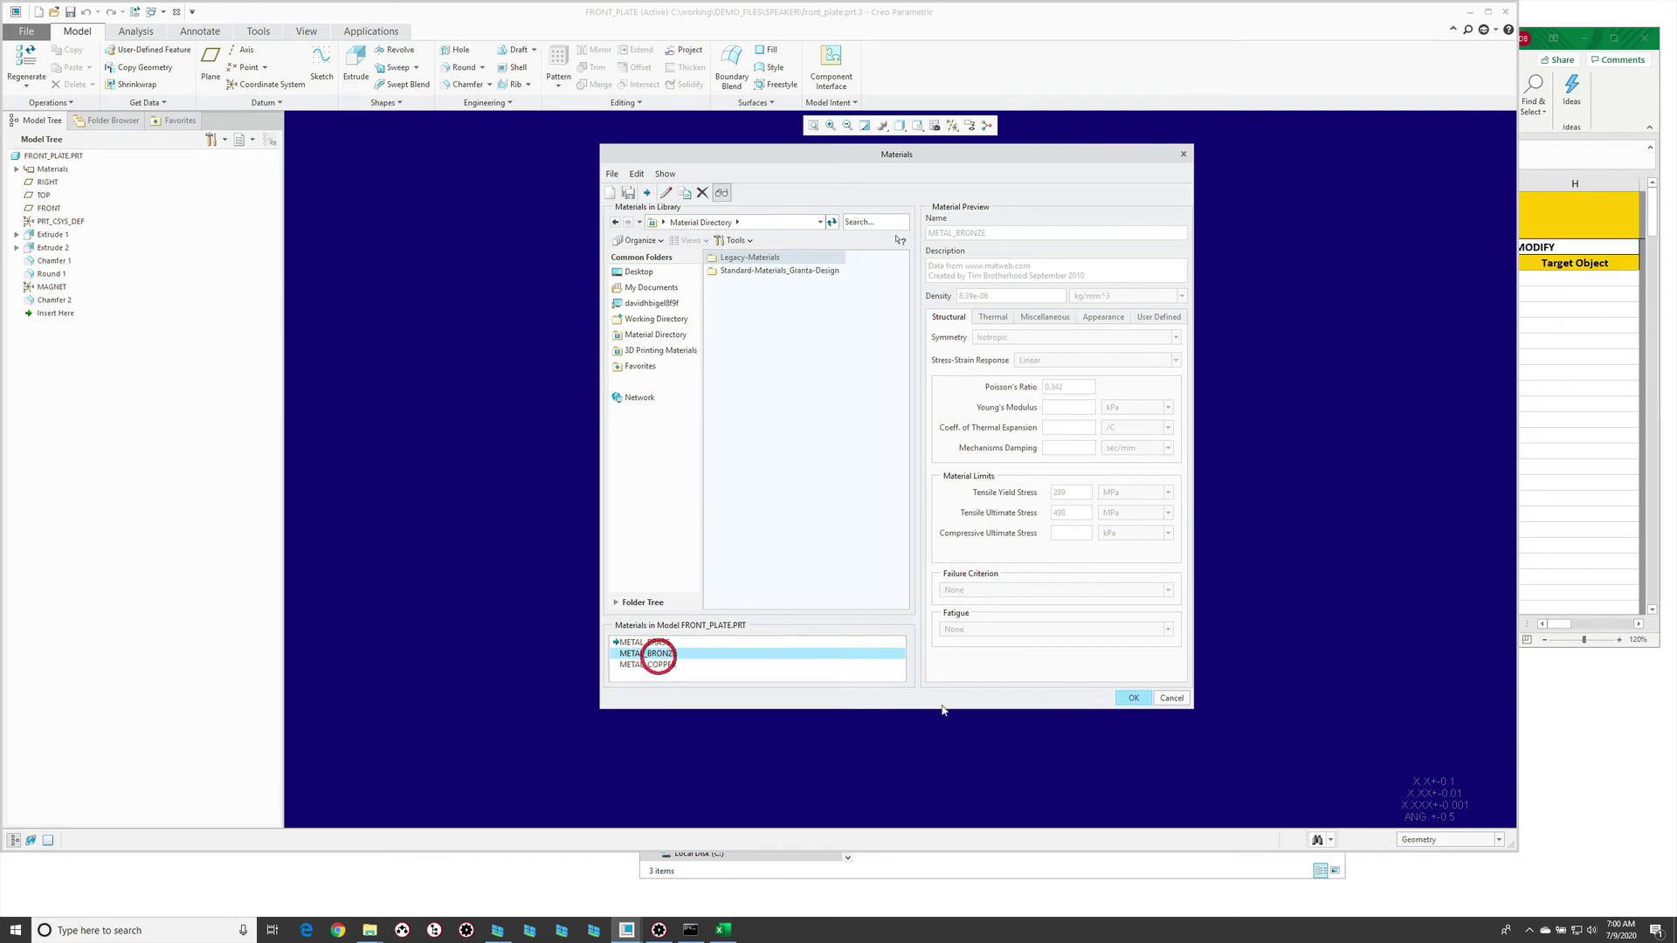
left_click(1134, 698)
left_click(1101, 763)
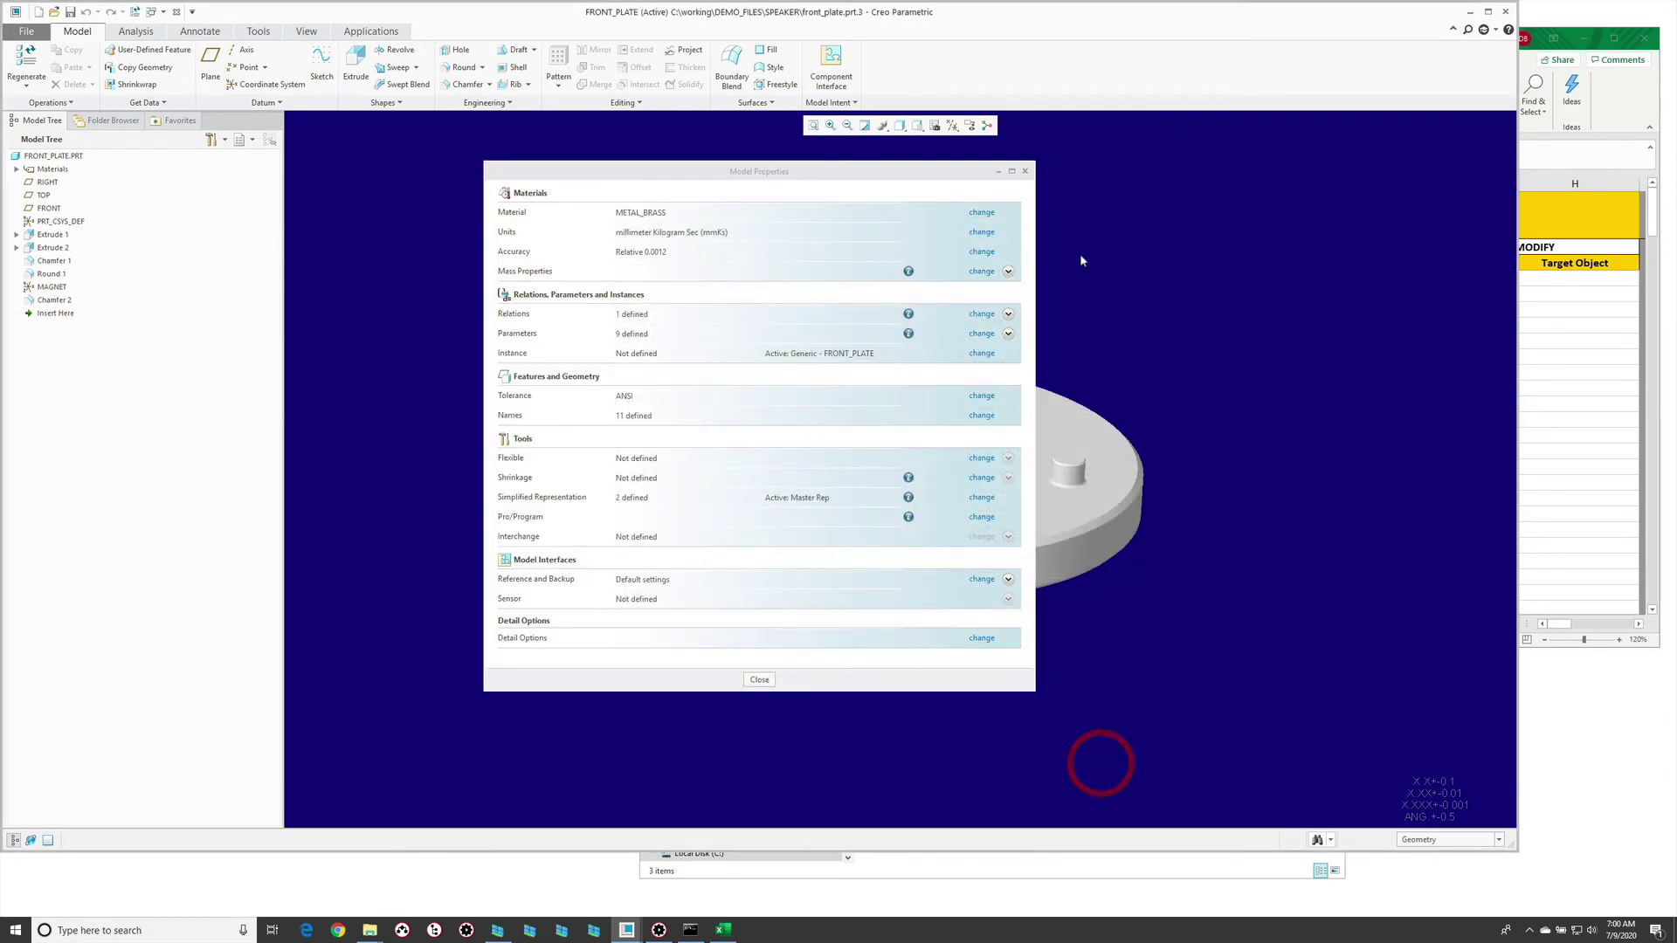
left_click(760, 681)
left_click(785, 802)
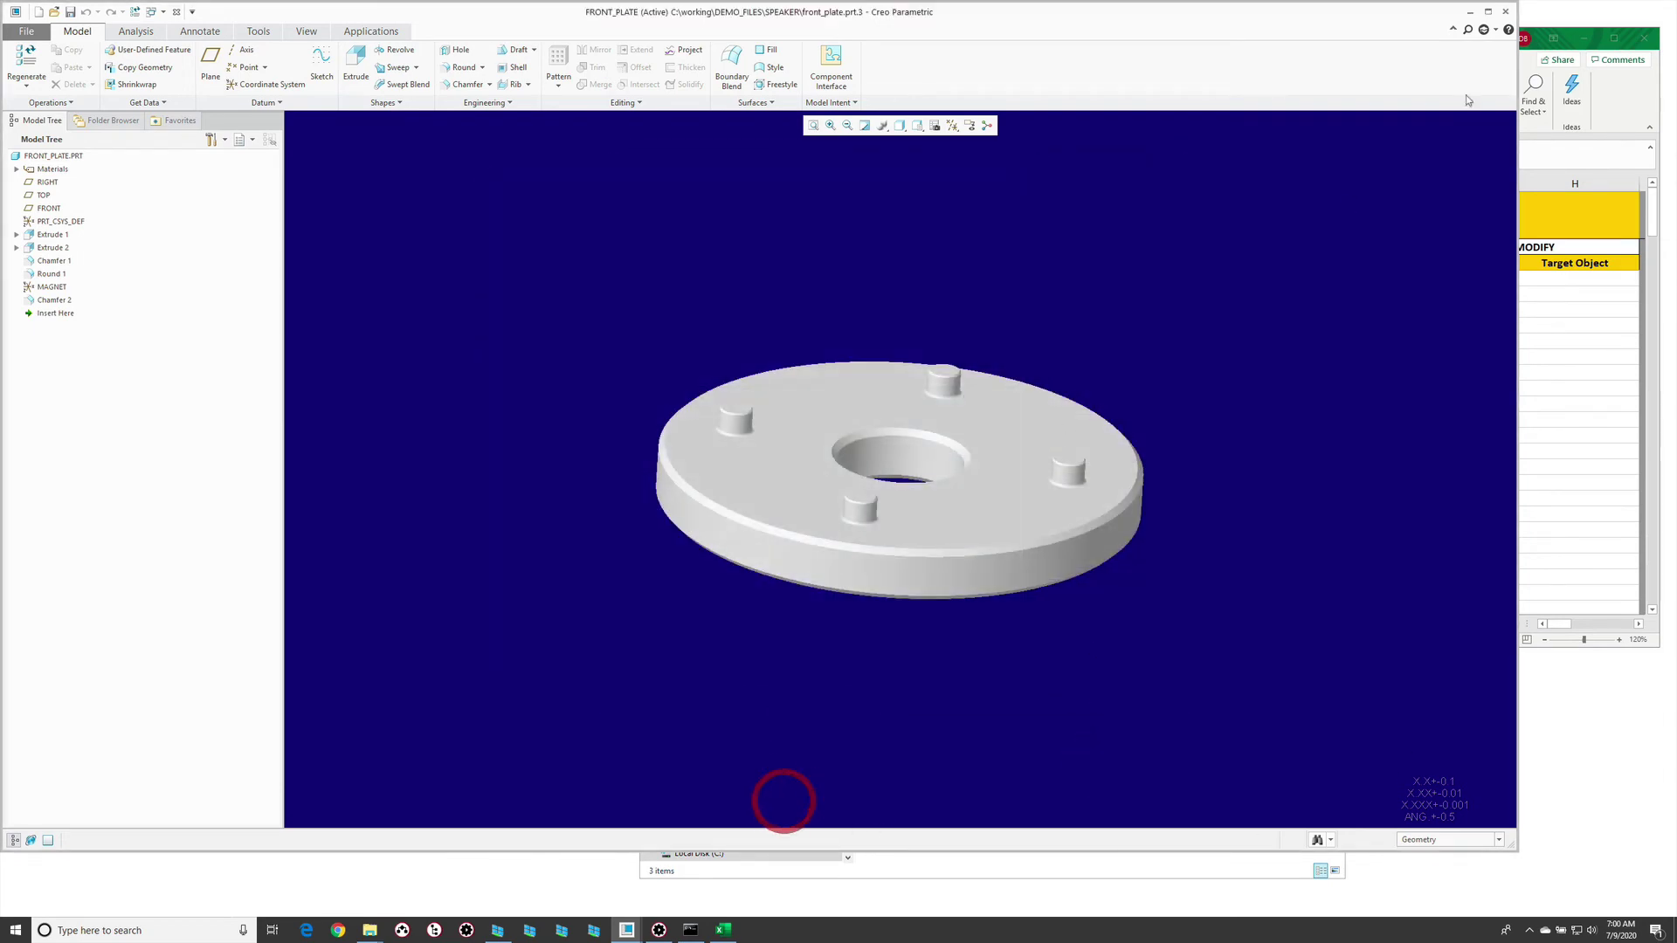
left_click(1506, 14)
Set the PTC_MATERIAL_NAME of FRONT_PLATE.PRT in the assembly model tree to METAL_BRONZE.
left_click(156, 345)
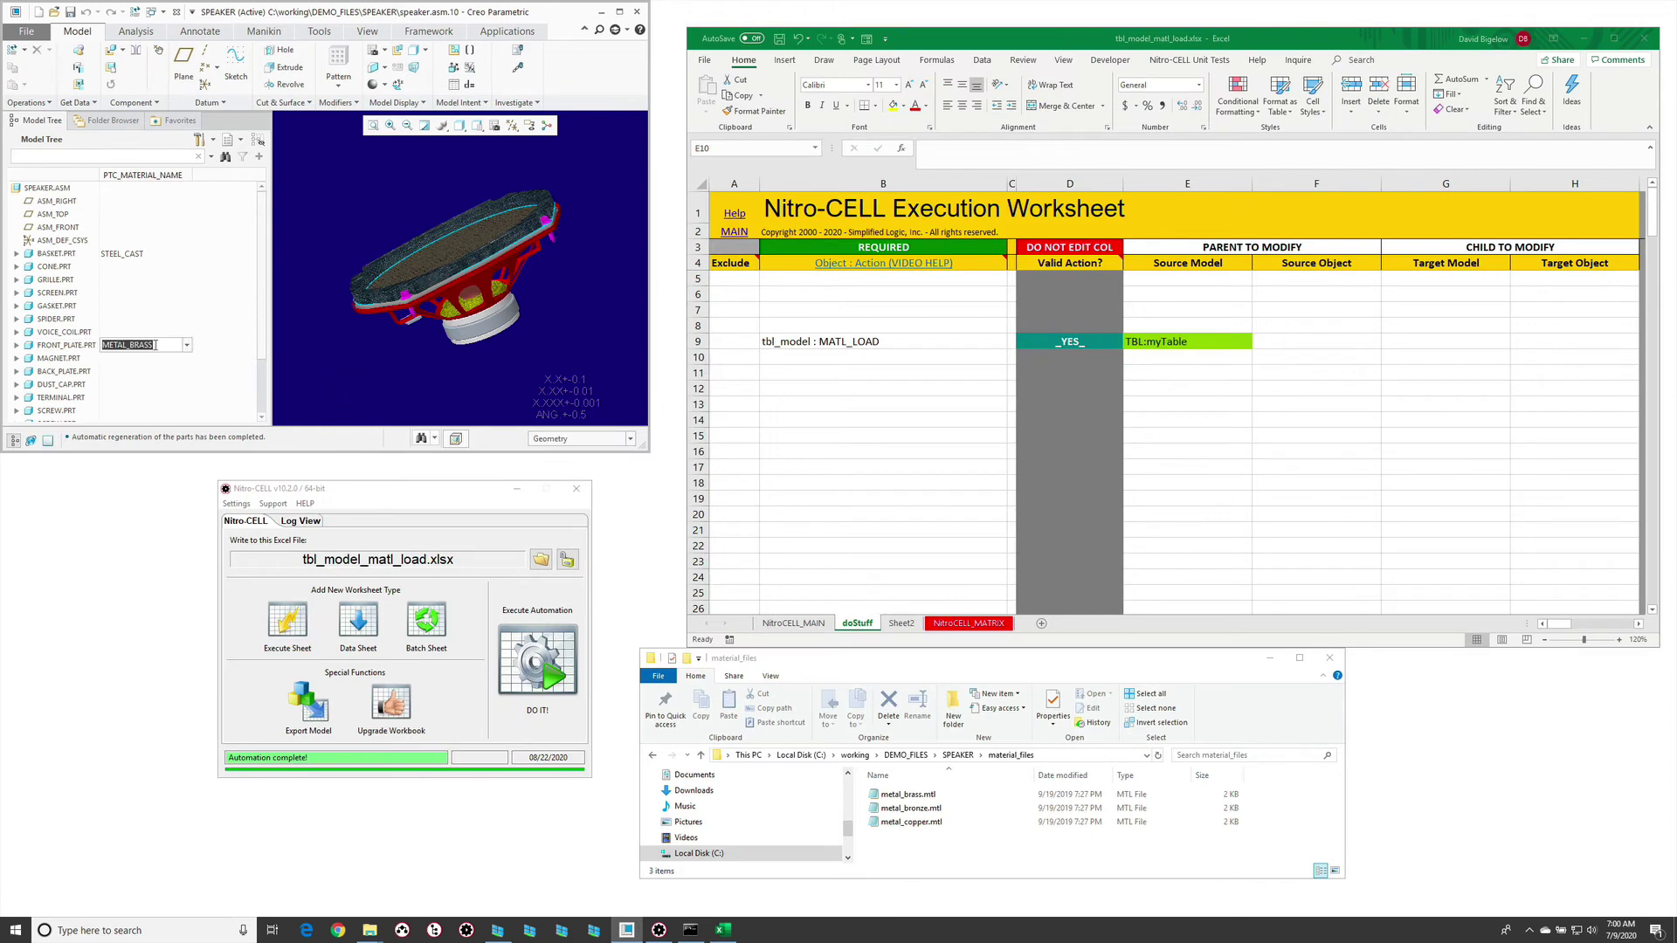
left_click(187, 345)
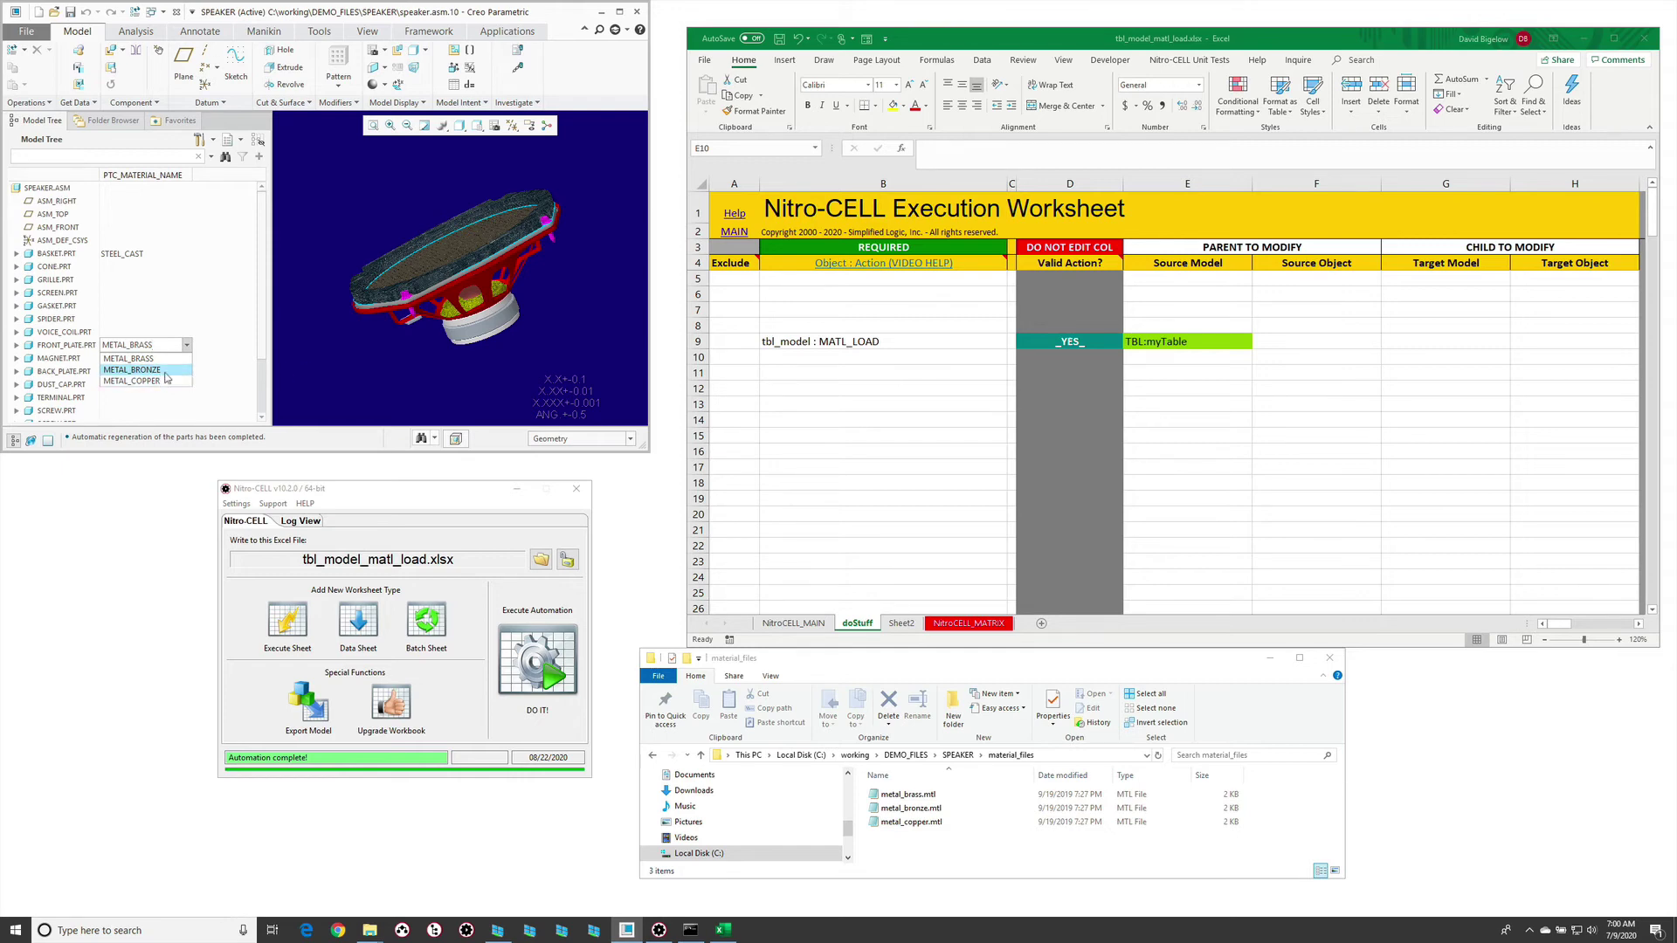
left_click(165, 370)
Switch the PTC_MATERIAL_NAME of FRONT_PLATE.PRT in the assembly model tree to METAL_COPPER.
left_click(187, 345)
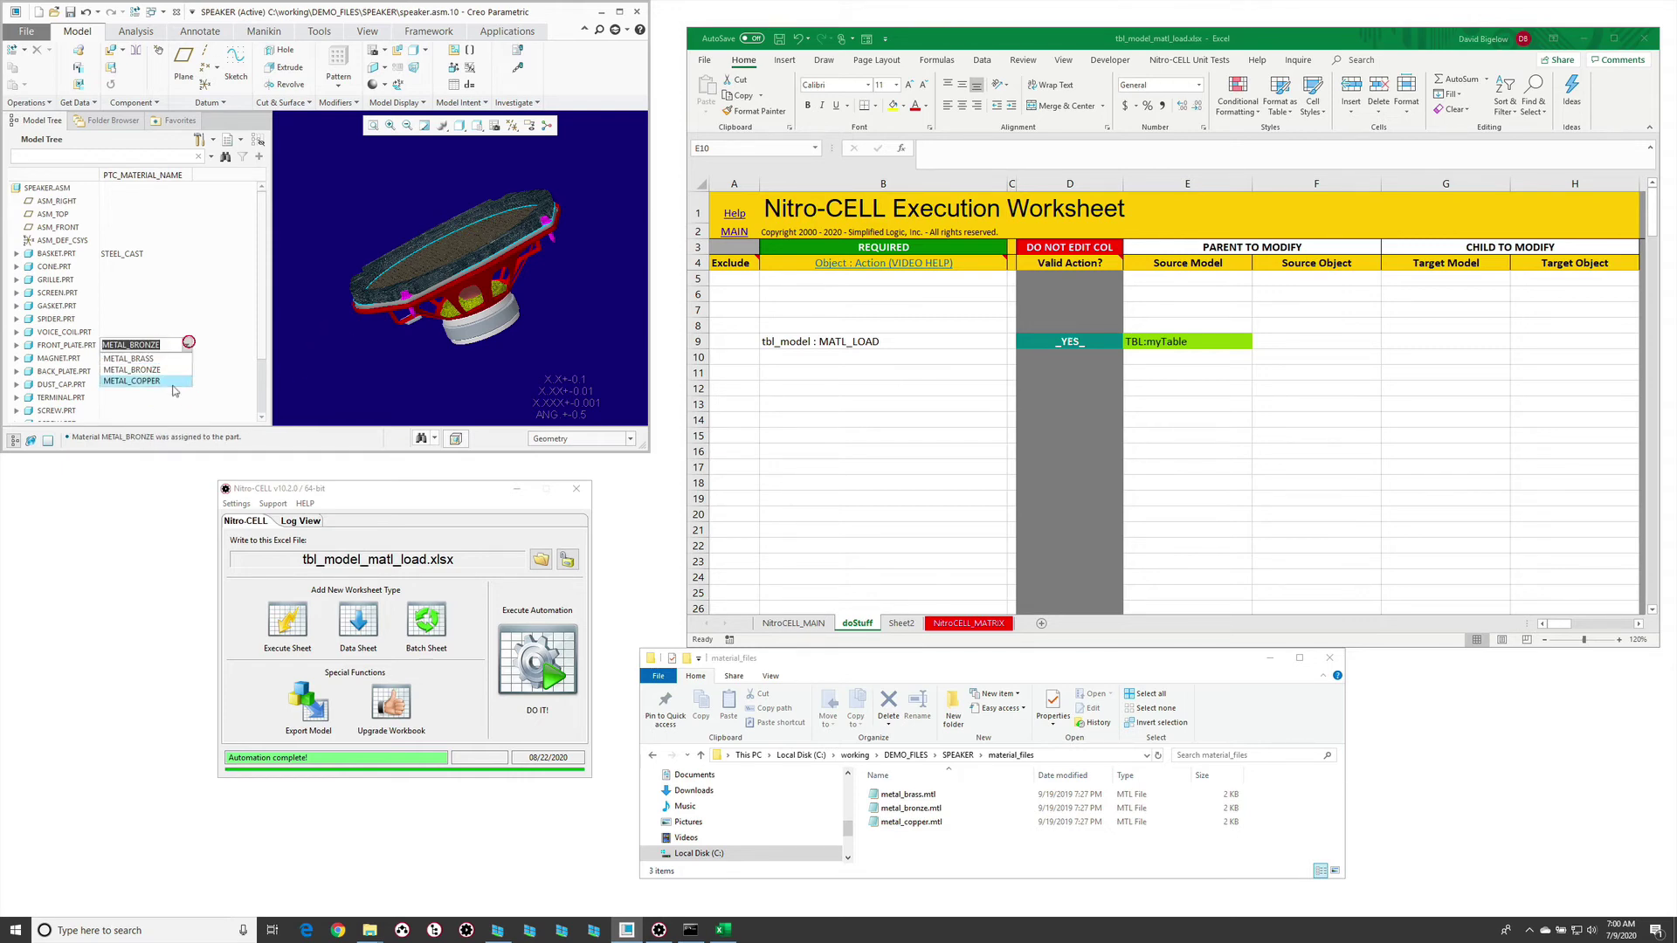
left_click(131, 381)
left_click(372, 390)
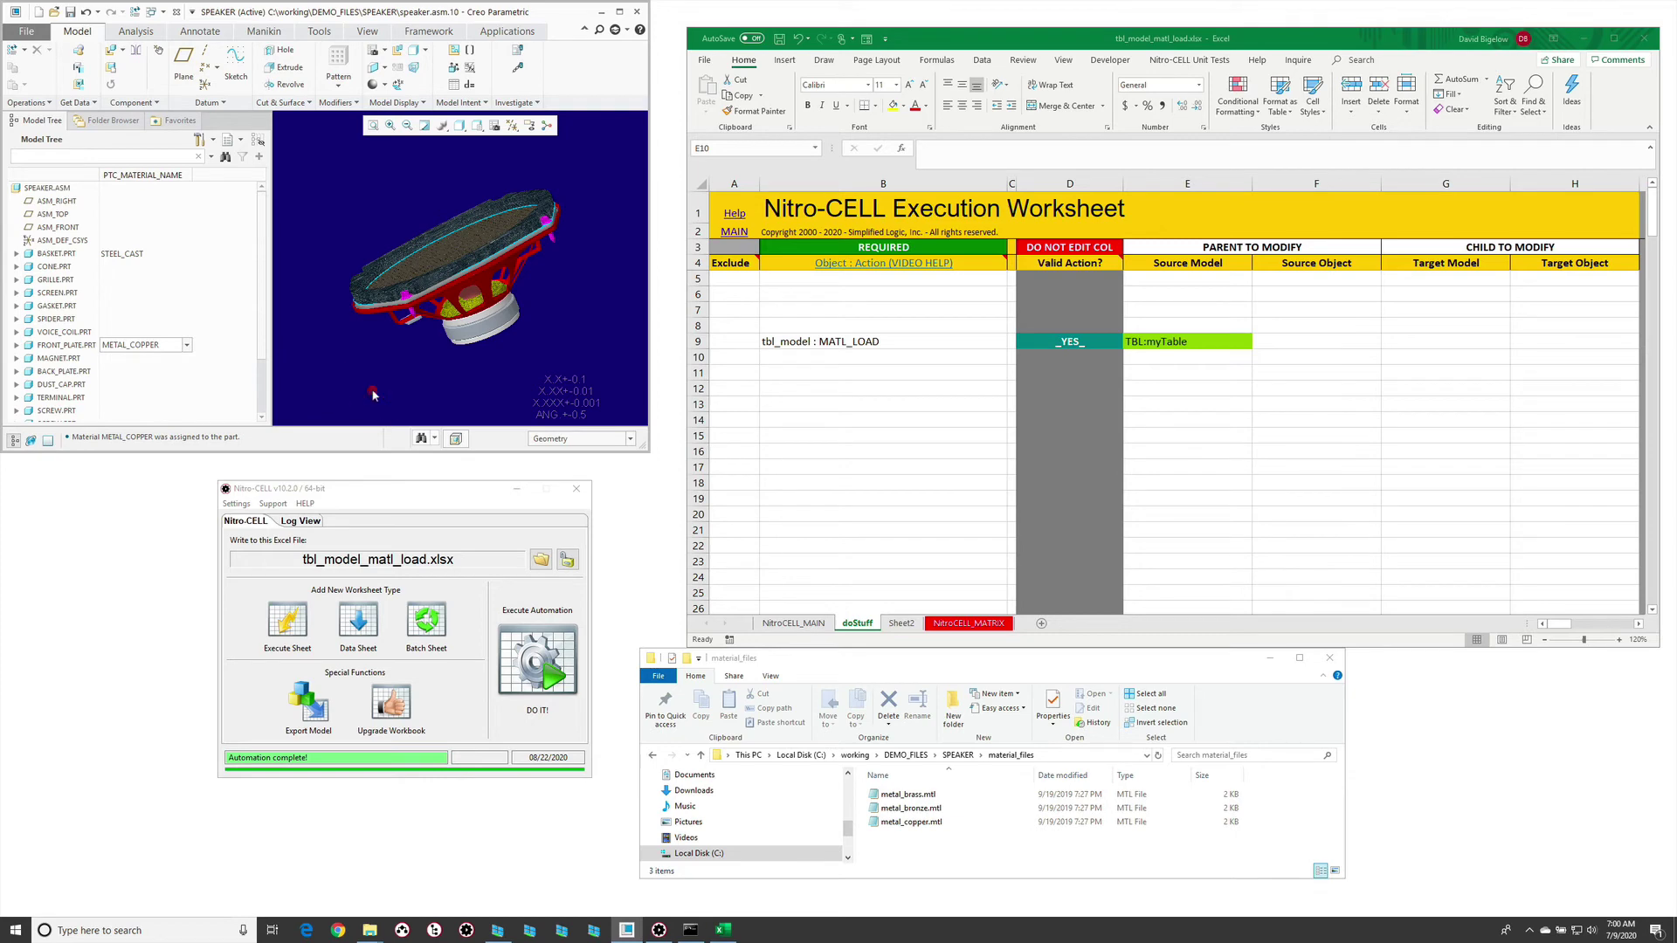
left_click(372, 390)
mouse_move(410, 370)
middle_mouse_down()
mouse_move(430, 348)
mouse_move(416, 360)
middle_mouse_up()
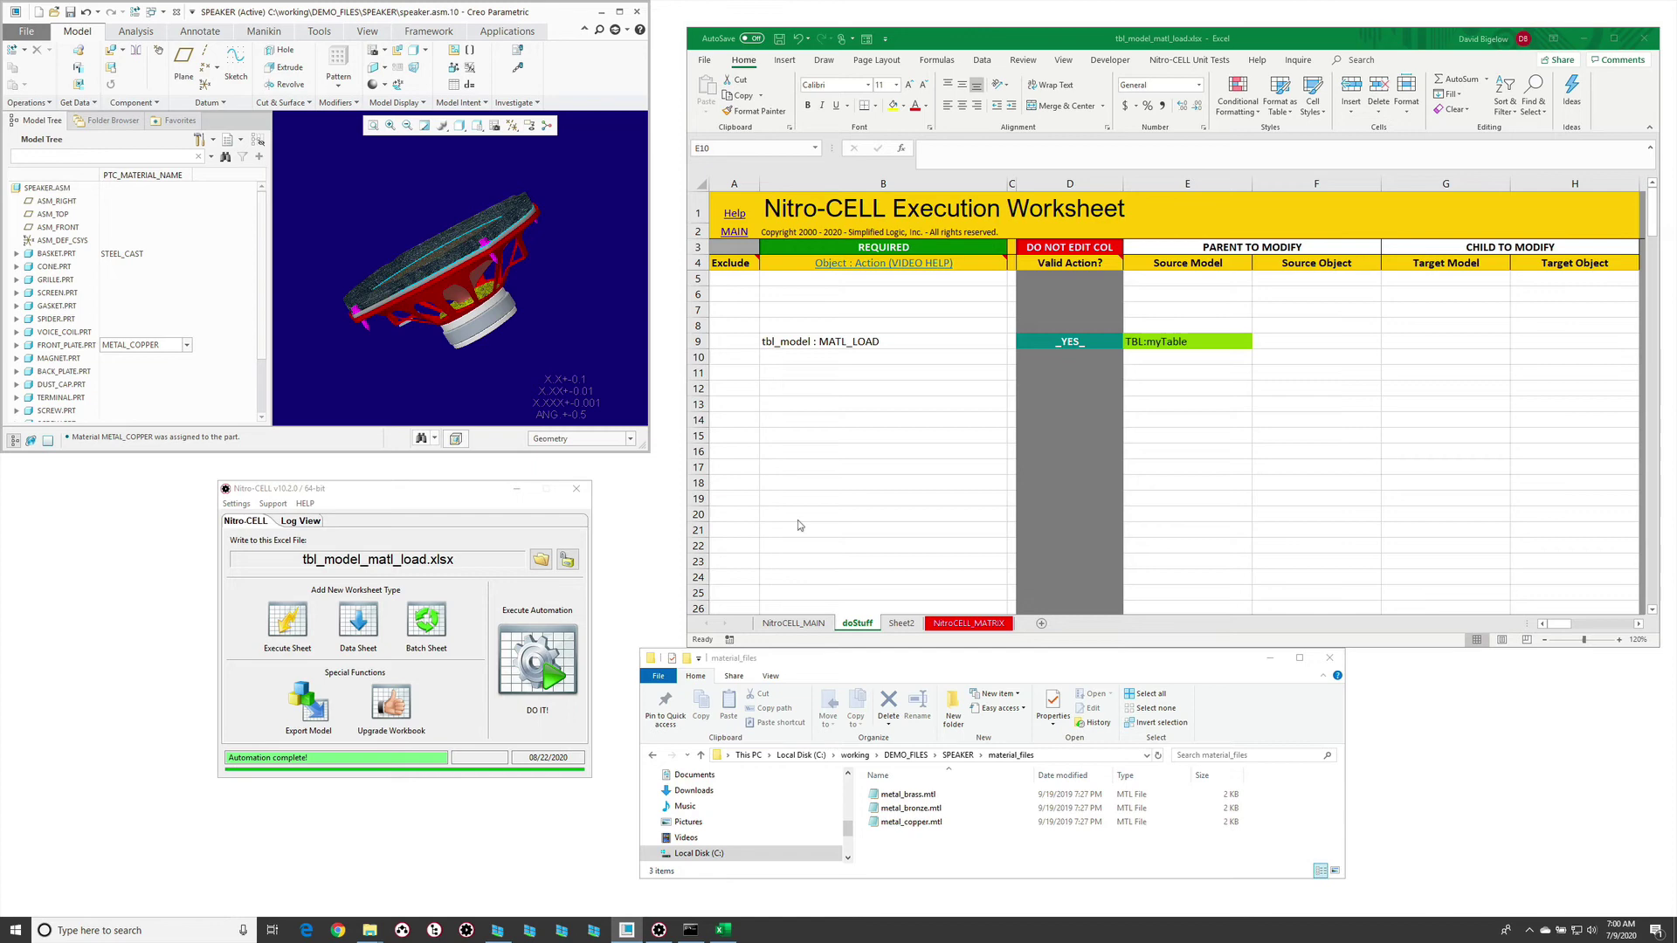
Switch to Excel and set the first itemName on Sheet2 to the wildcard *plate.prt.
left_click(868, 560)
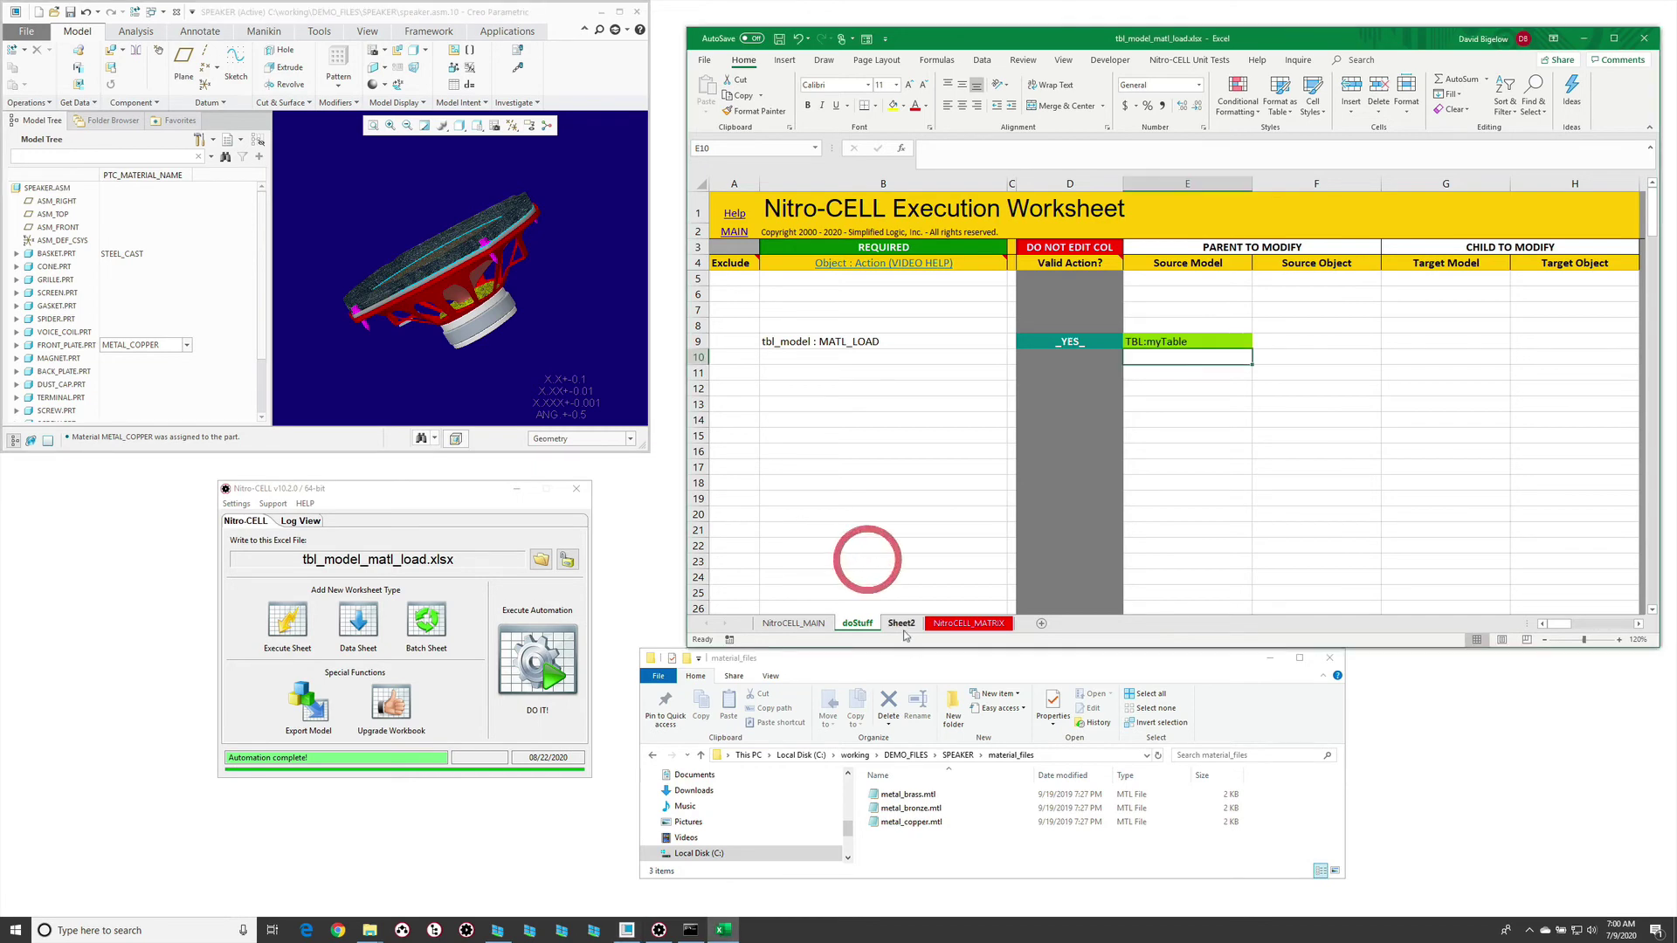
left_click(901, 623)
left_click(827, 248)
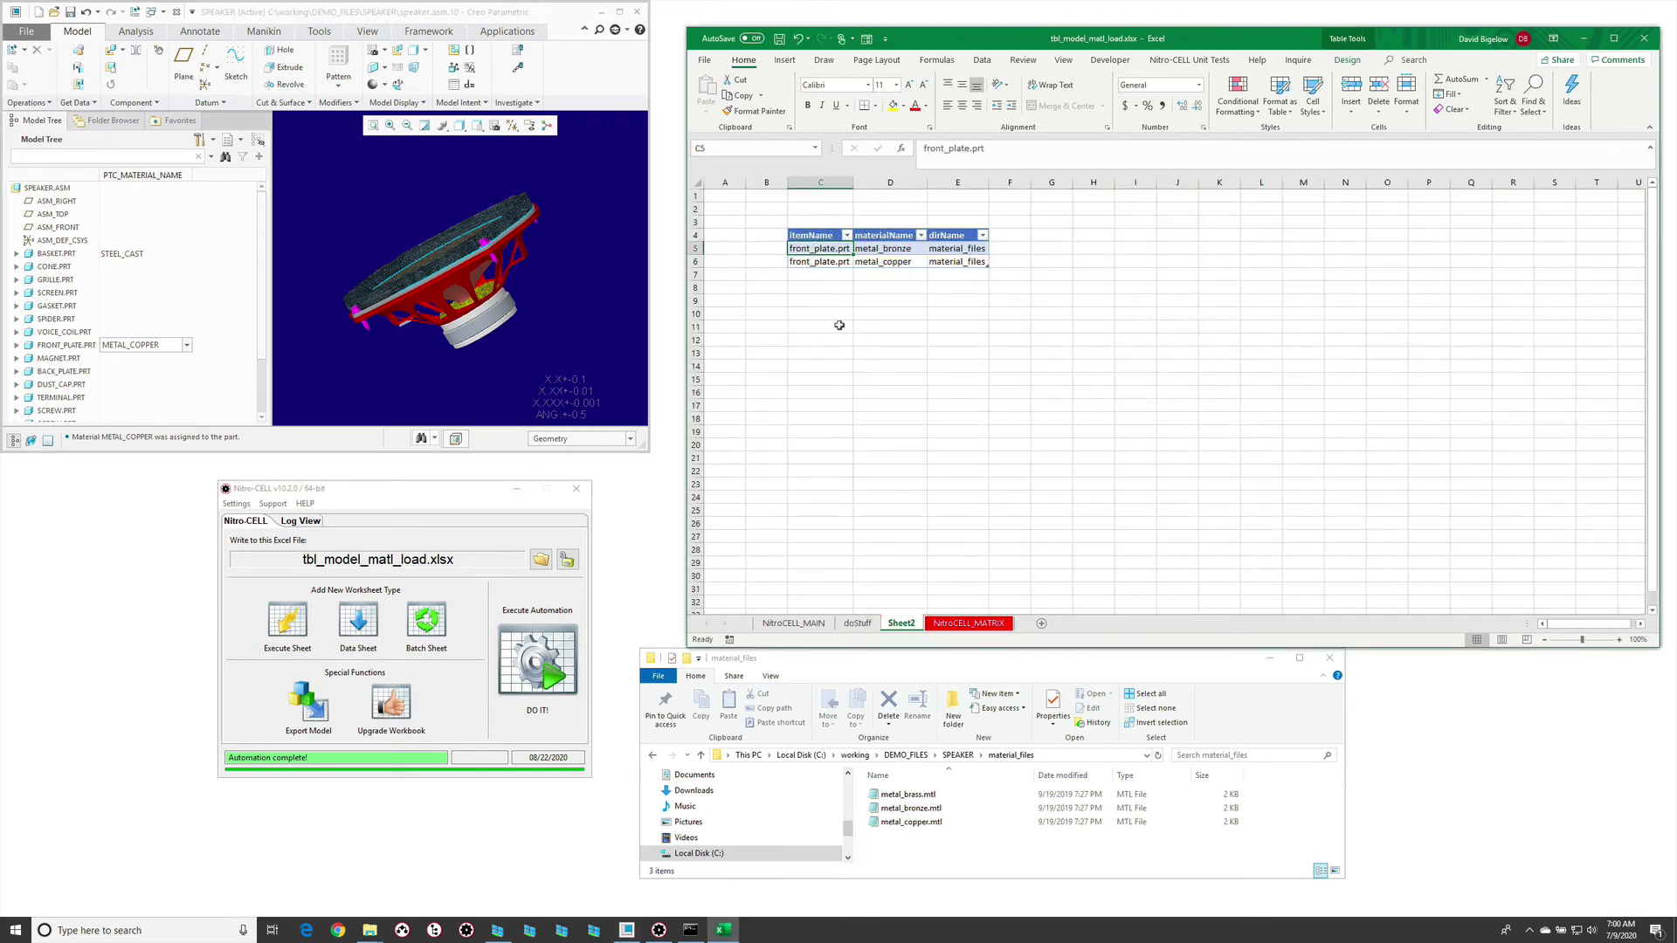
type("*")
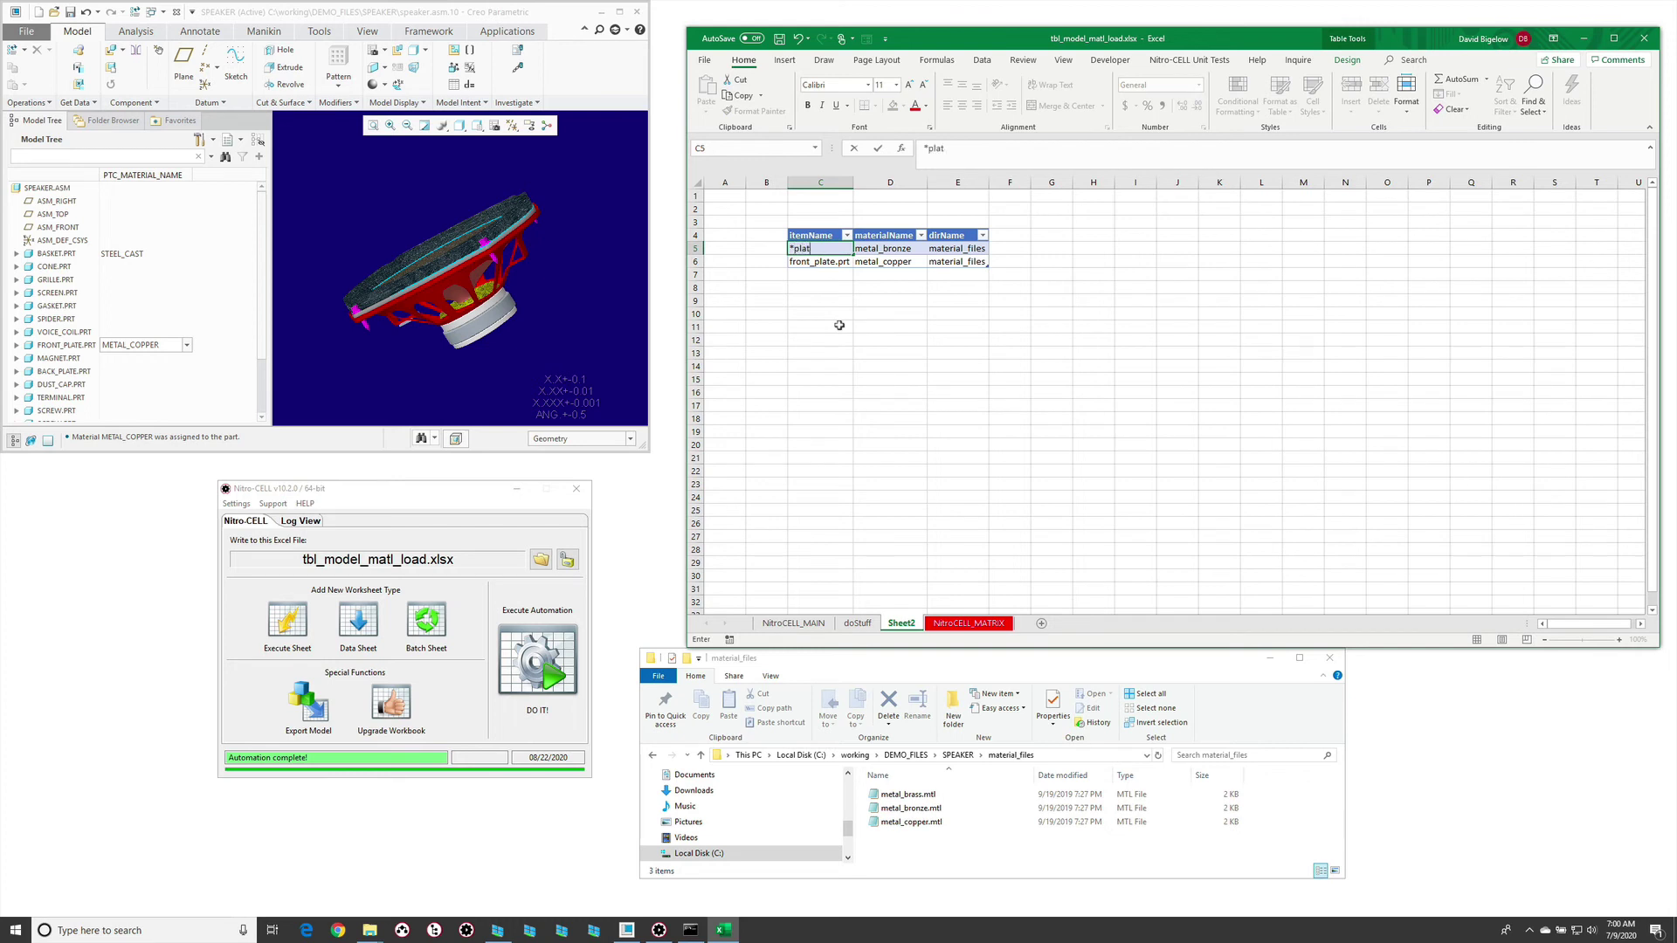
type("plate.prt")
key("Return")
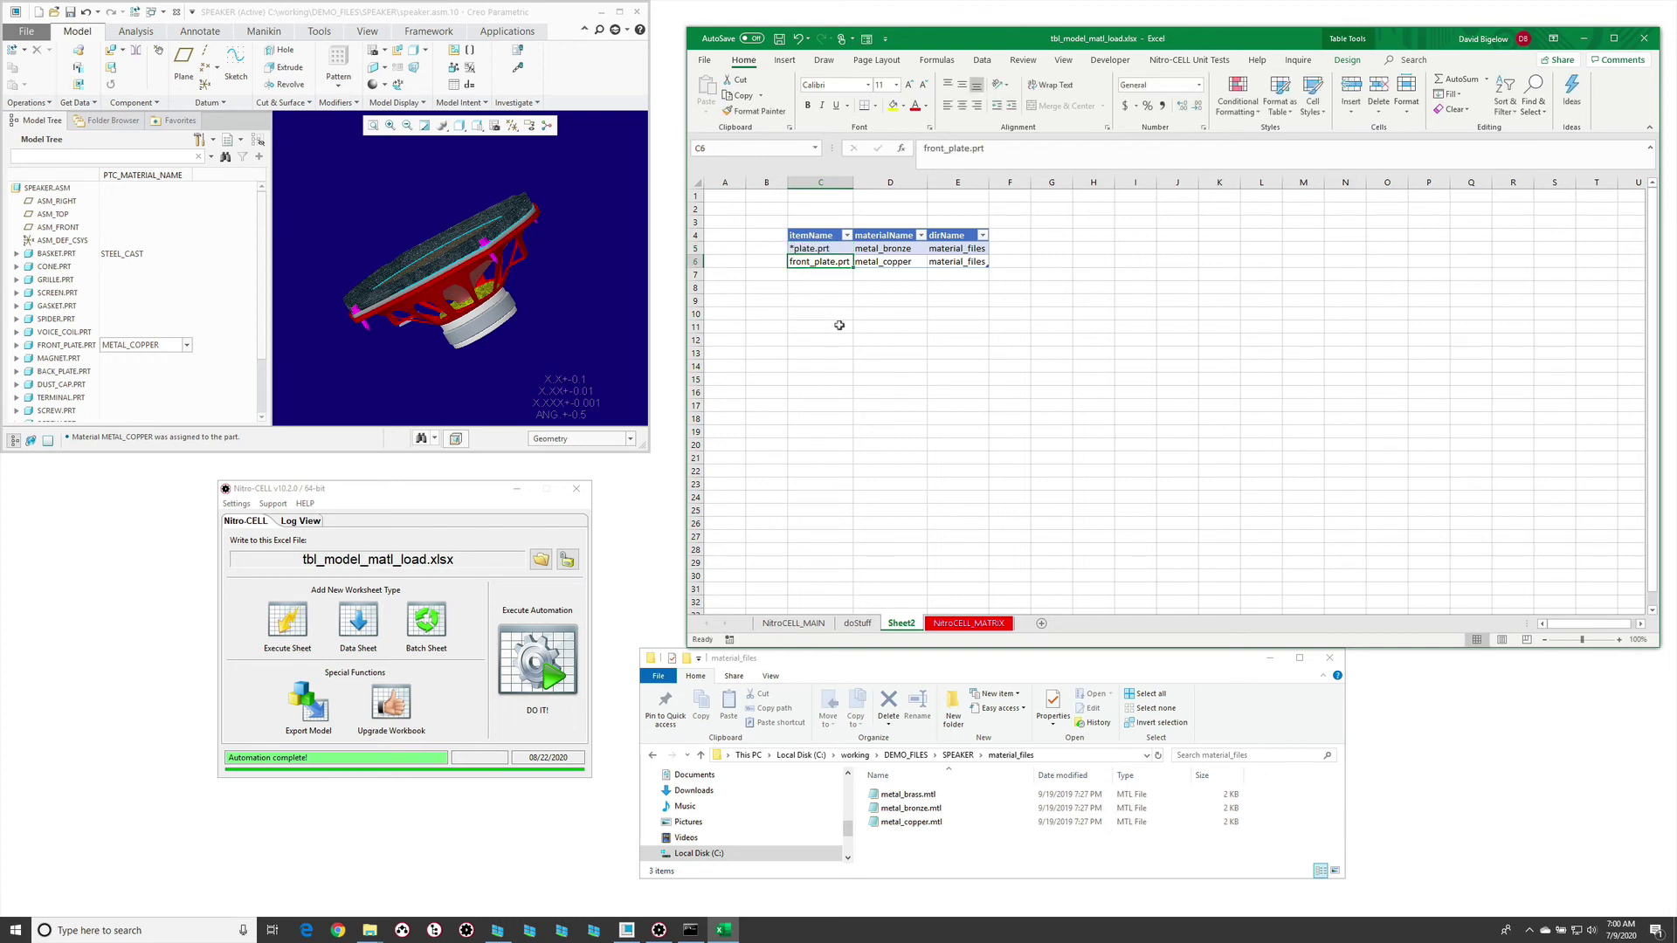
Delete the metal_copper row from the material table on Sheet2.
right_click(695, 262)
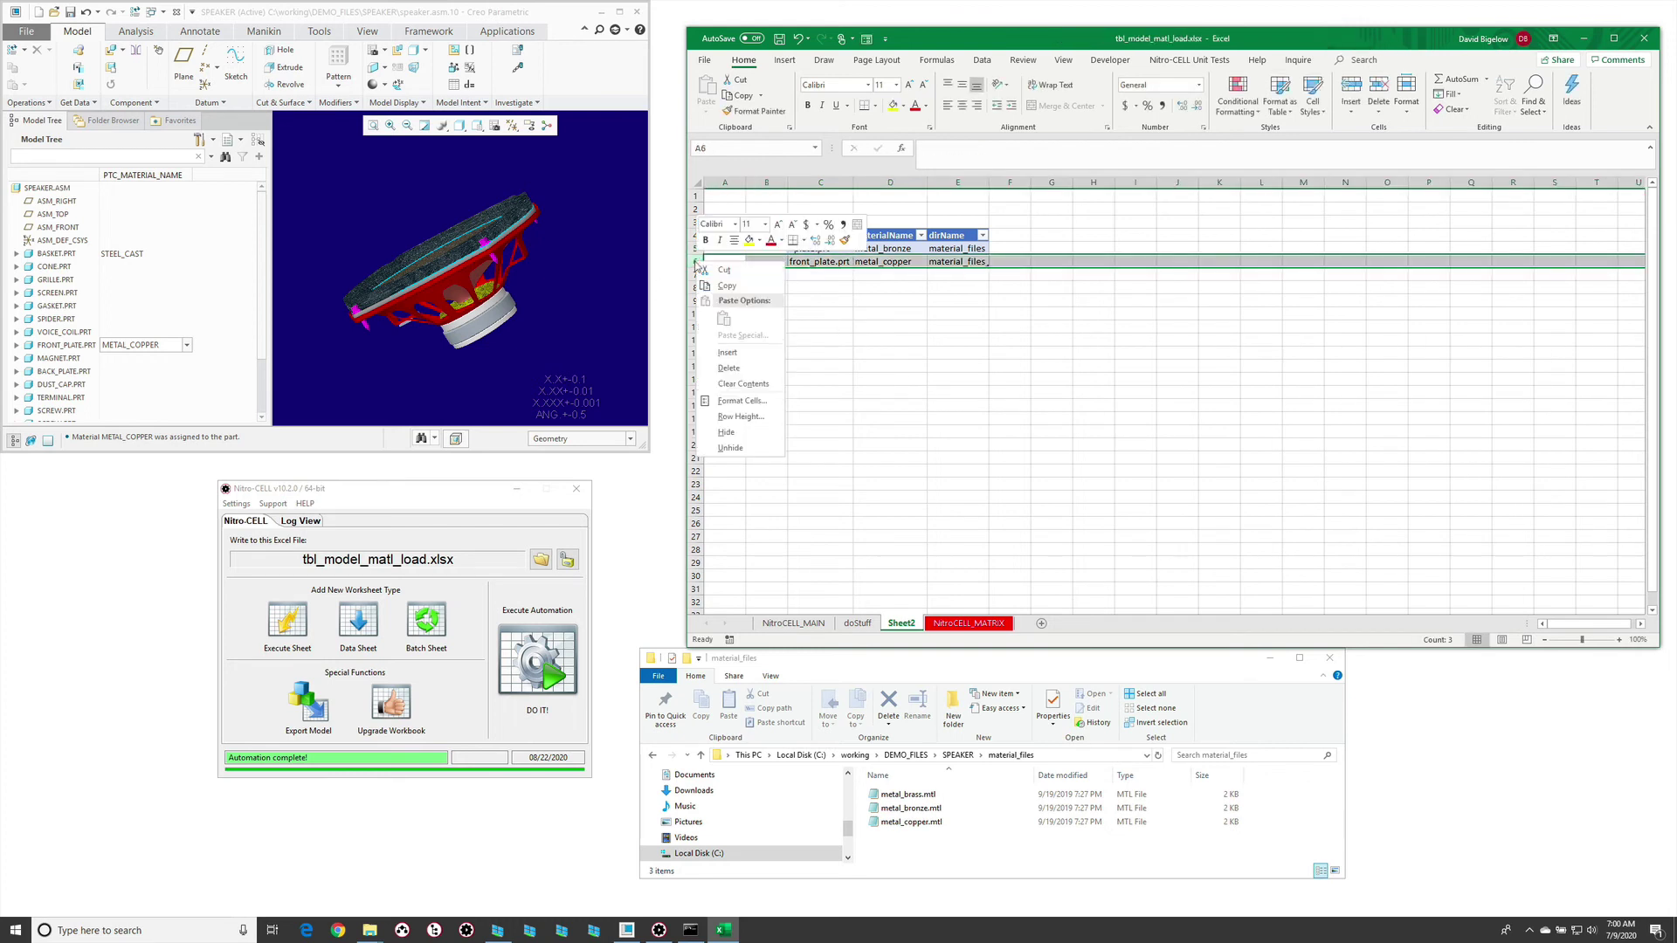
left_click(734, 364)
left_click(889, 249)
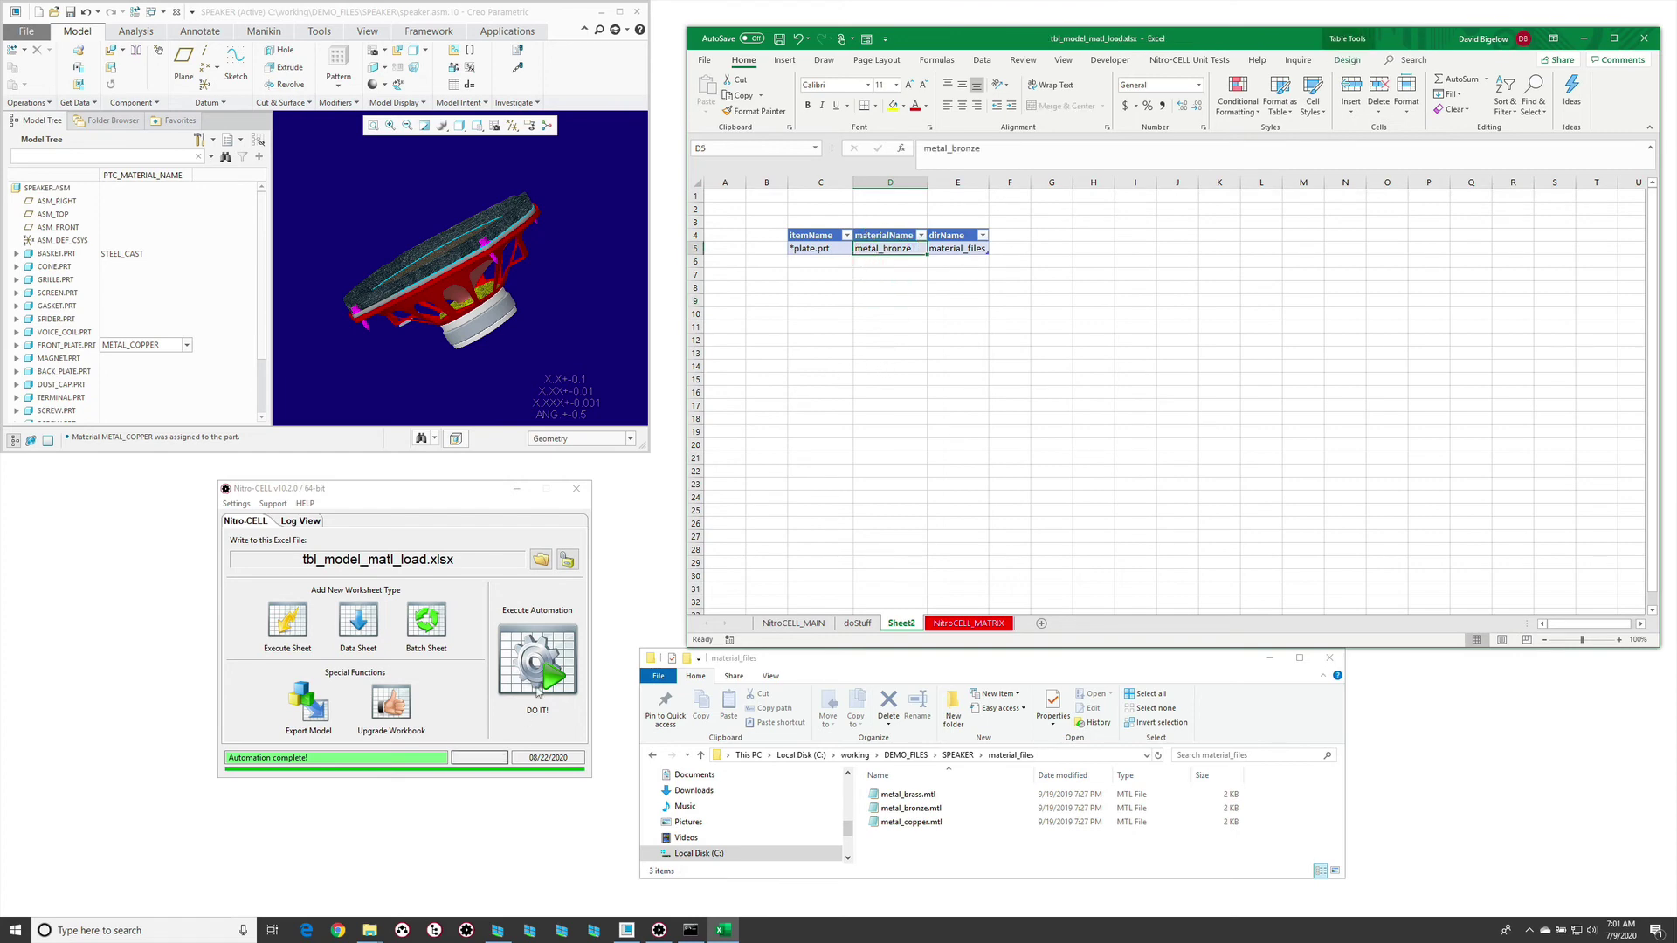
Run the Nitro-CELL automation to load metal_bronze into the models matching *plate.prt, then return to Sheet2.
left_click(537, 661)
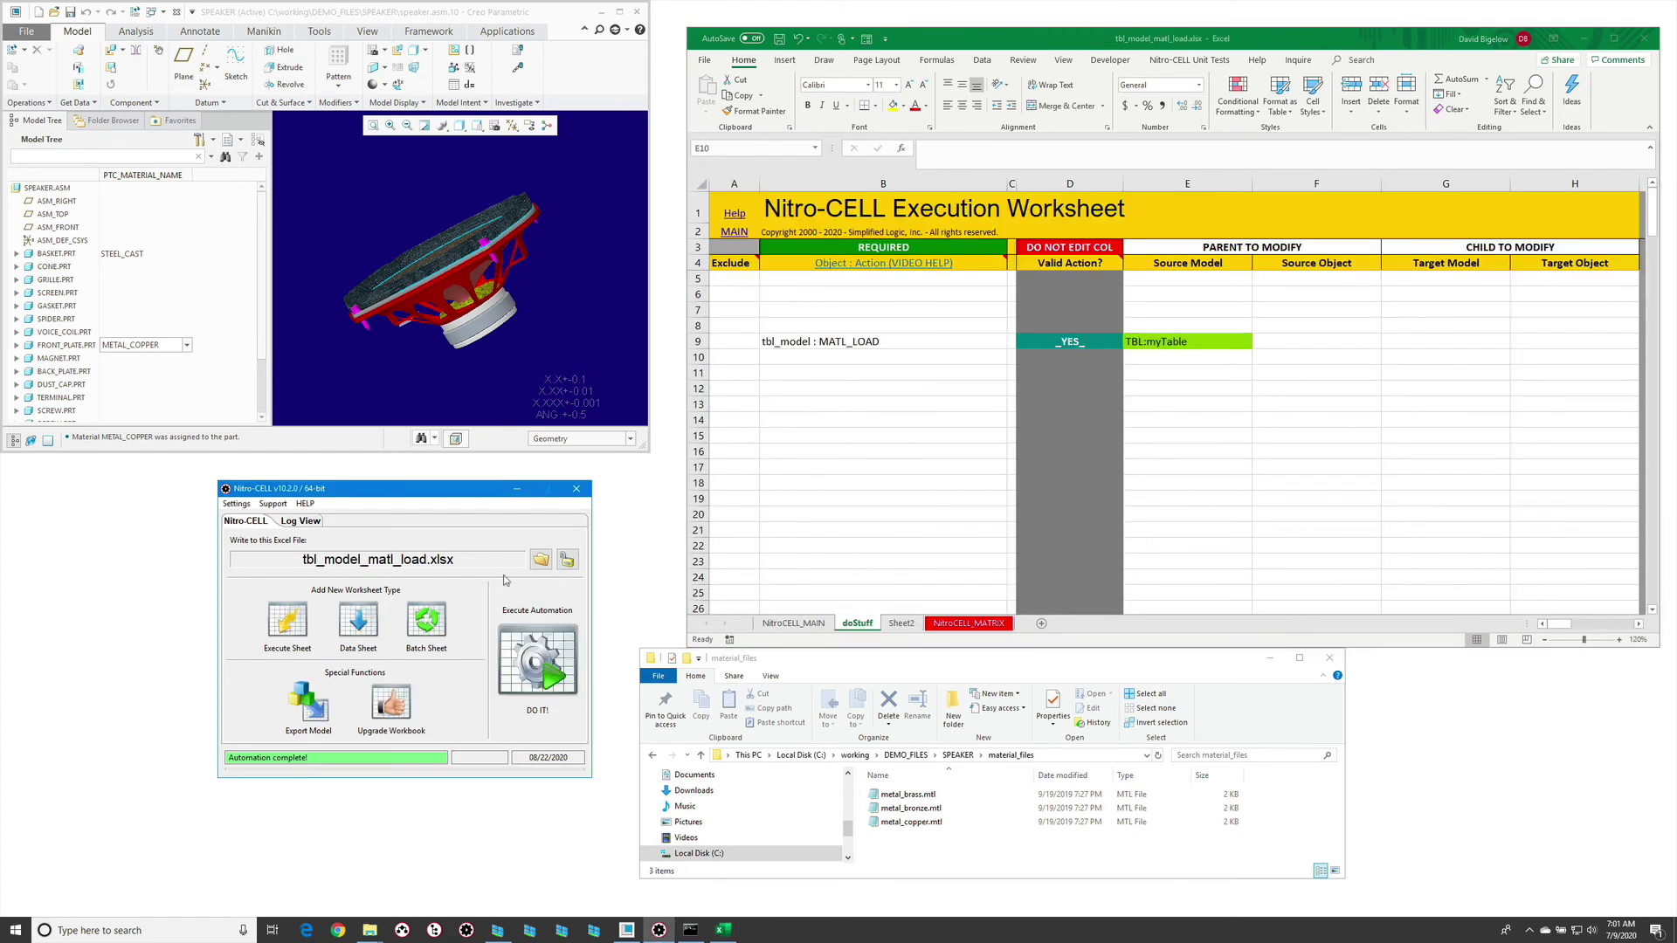
left_click(901, 623)
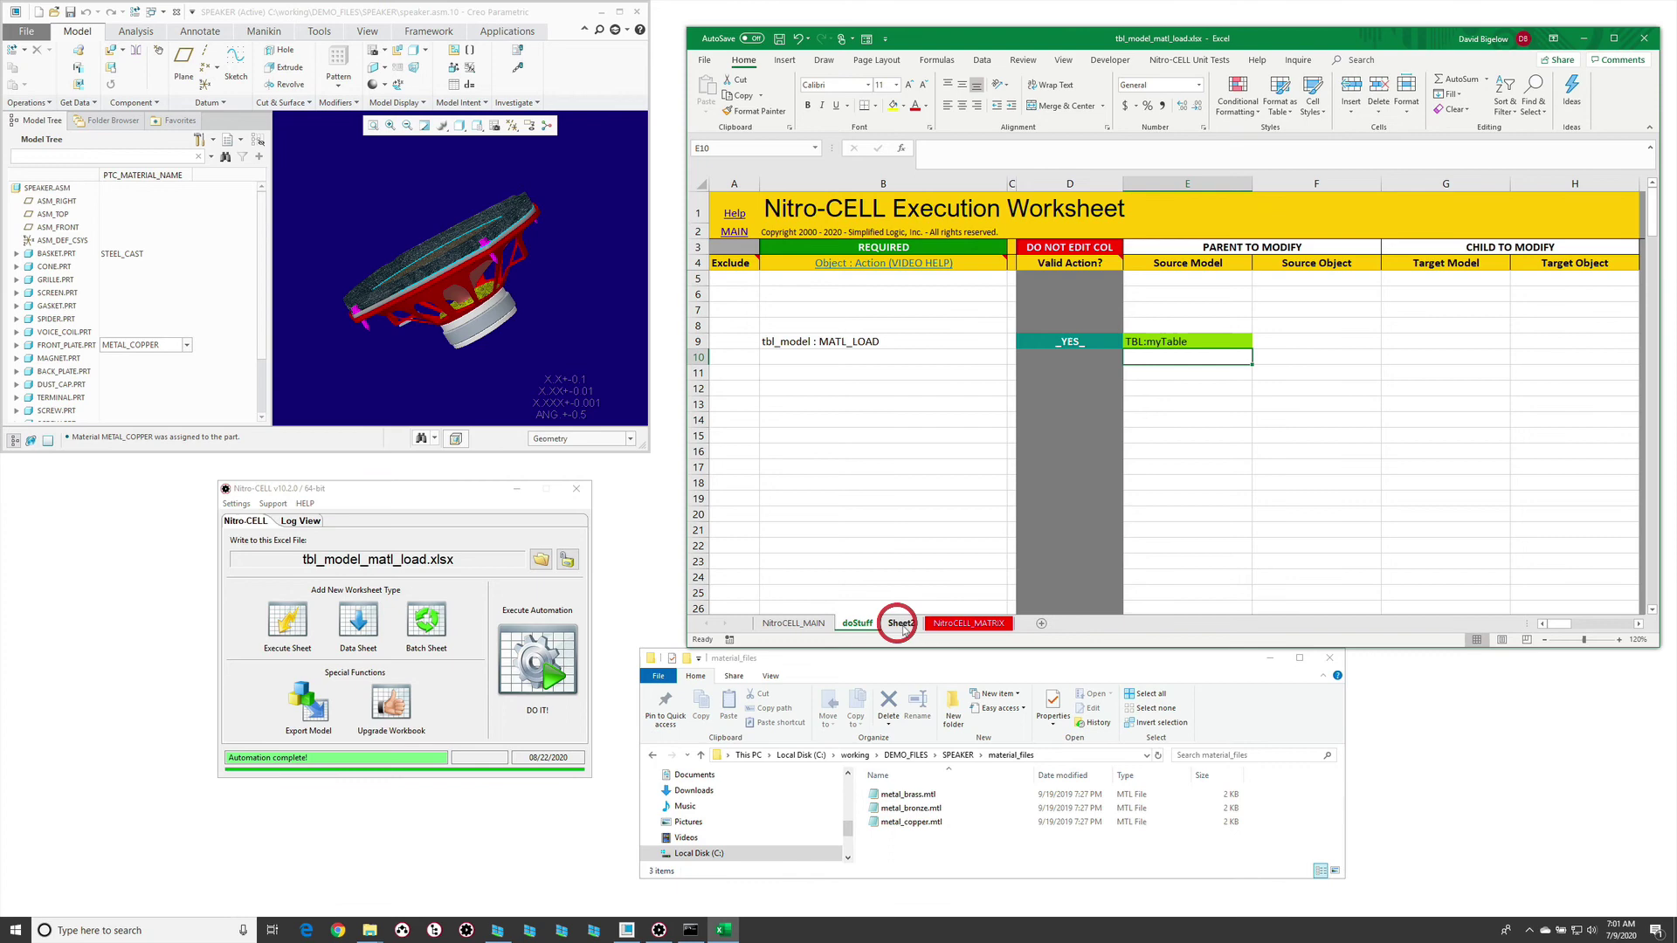
Switch to Creo, open BACK_PLATE.PRT in its own window and bring up its model properties.
left_click(339, 363)
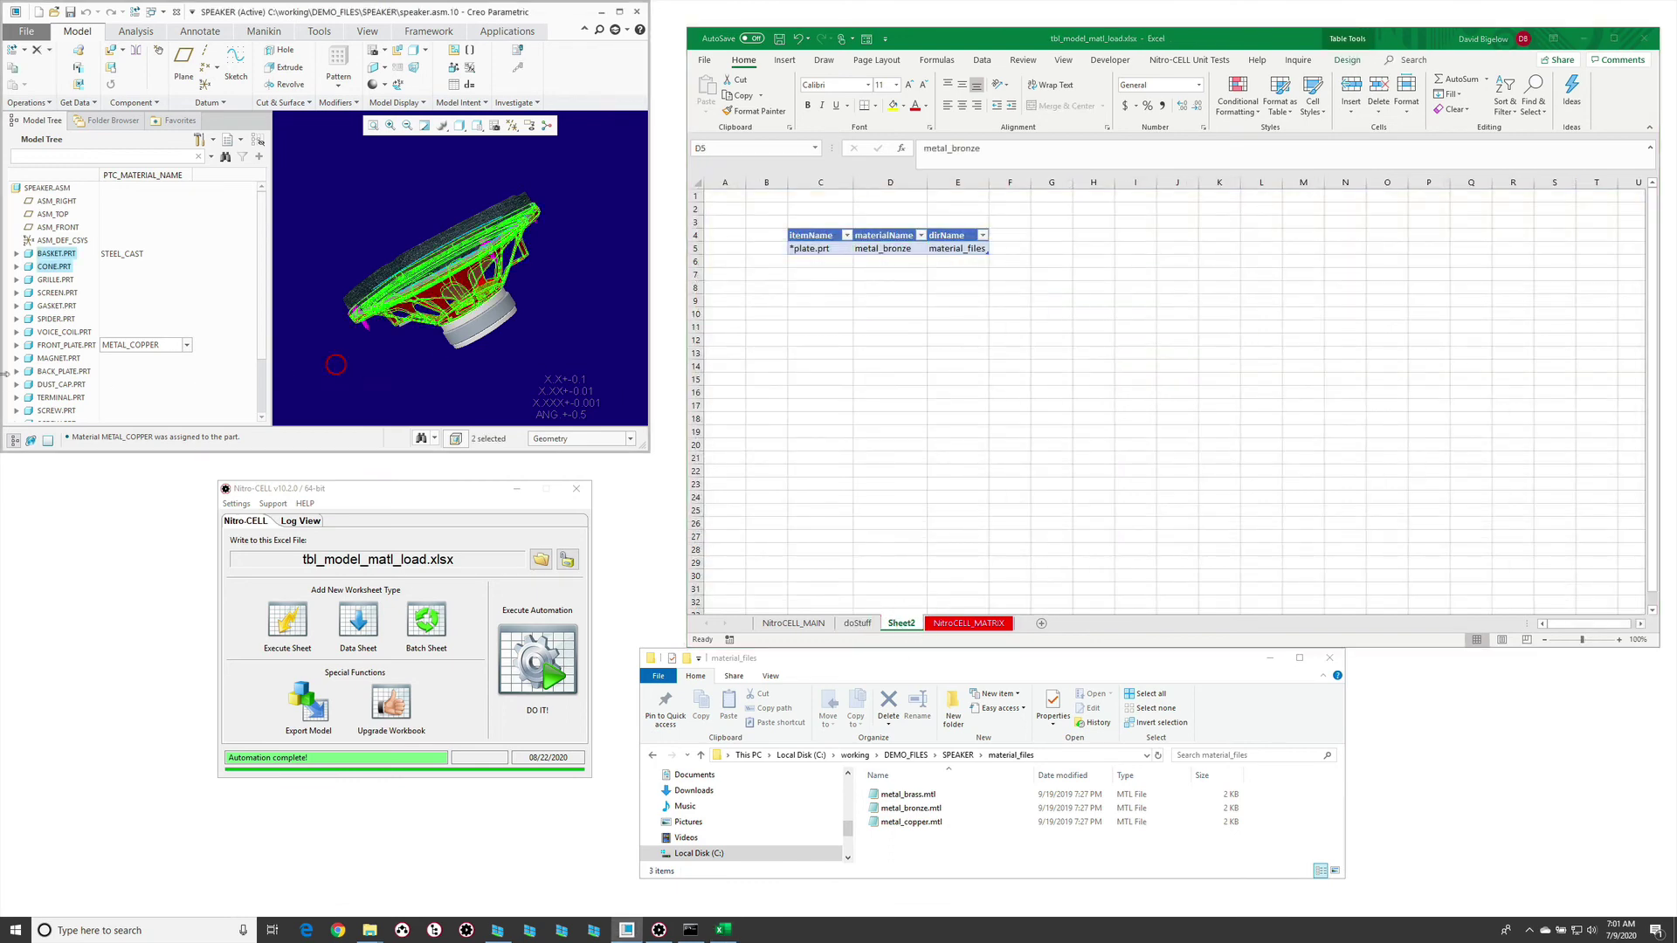
left_click(55, 377)
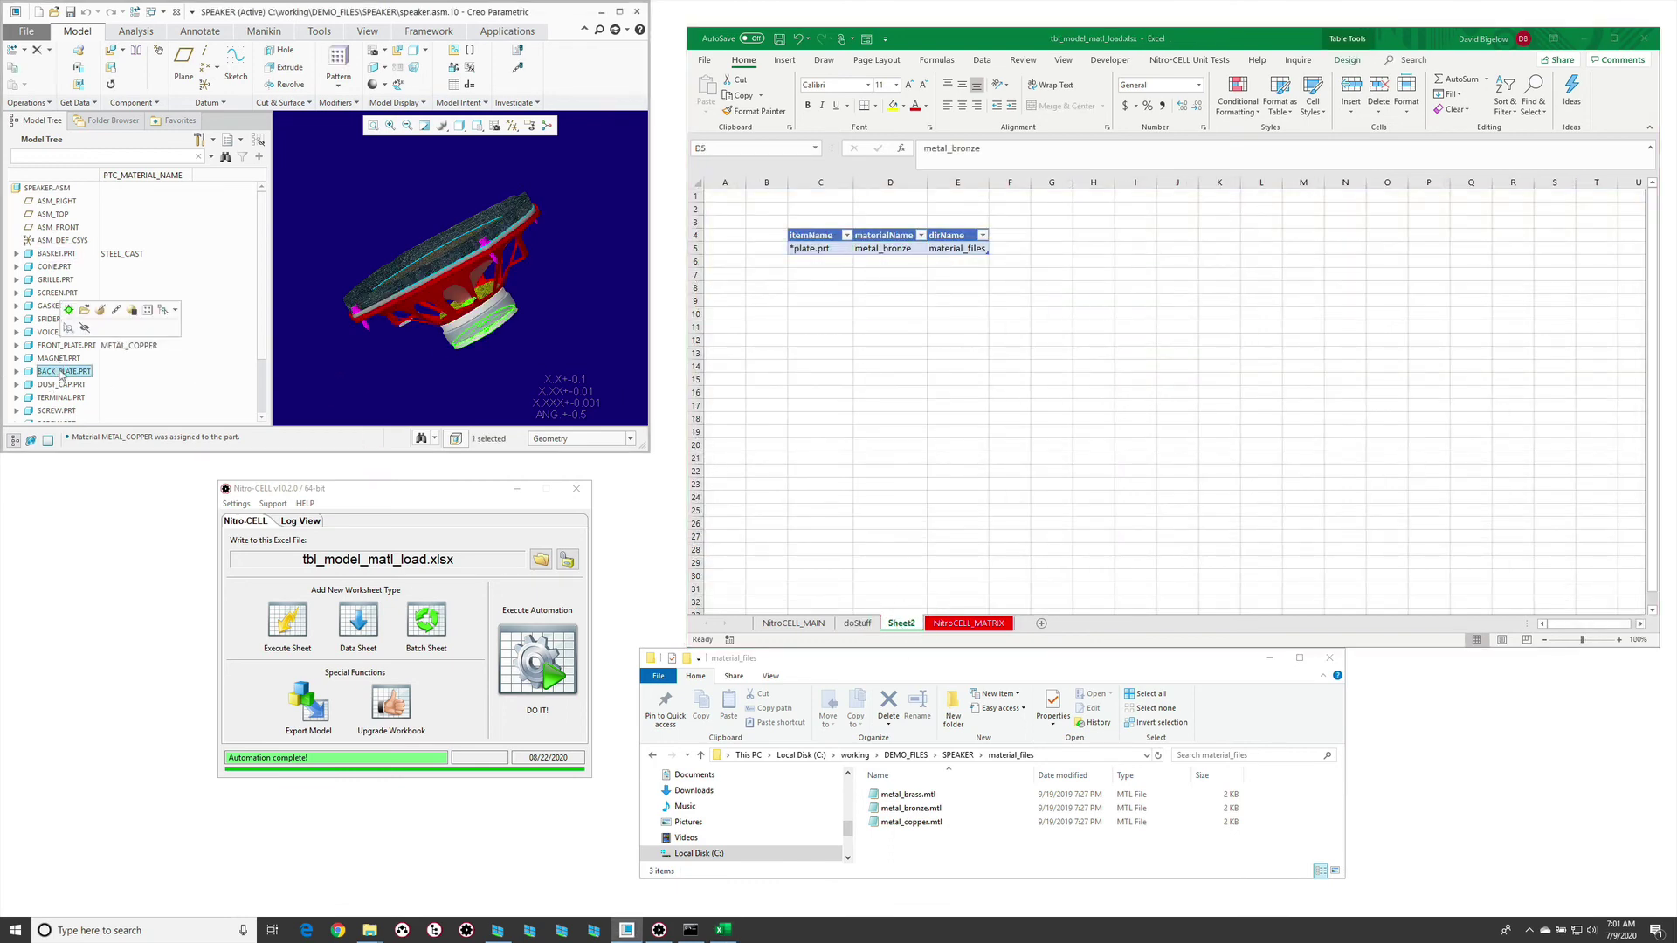
left_click(86, 309)
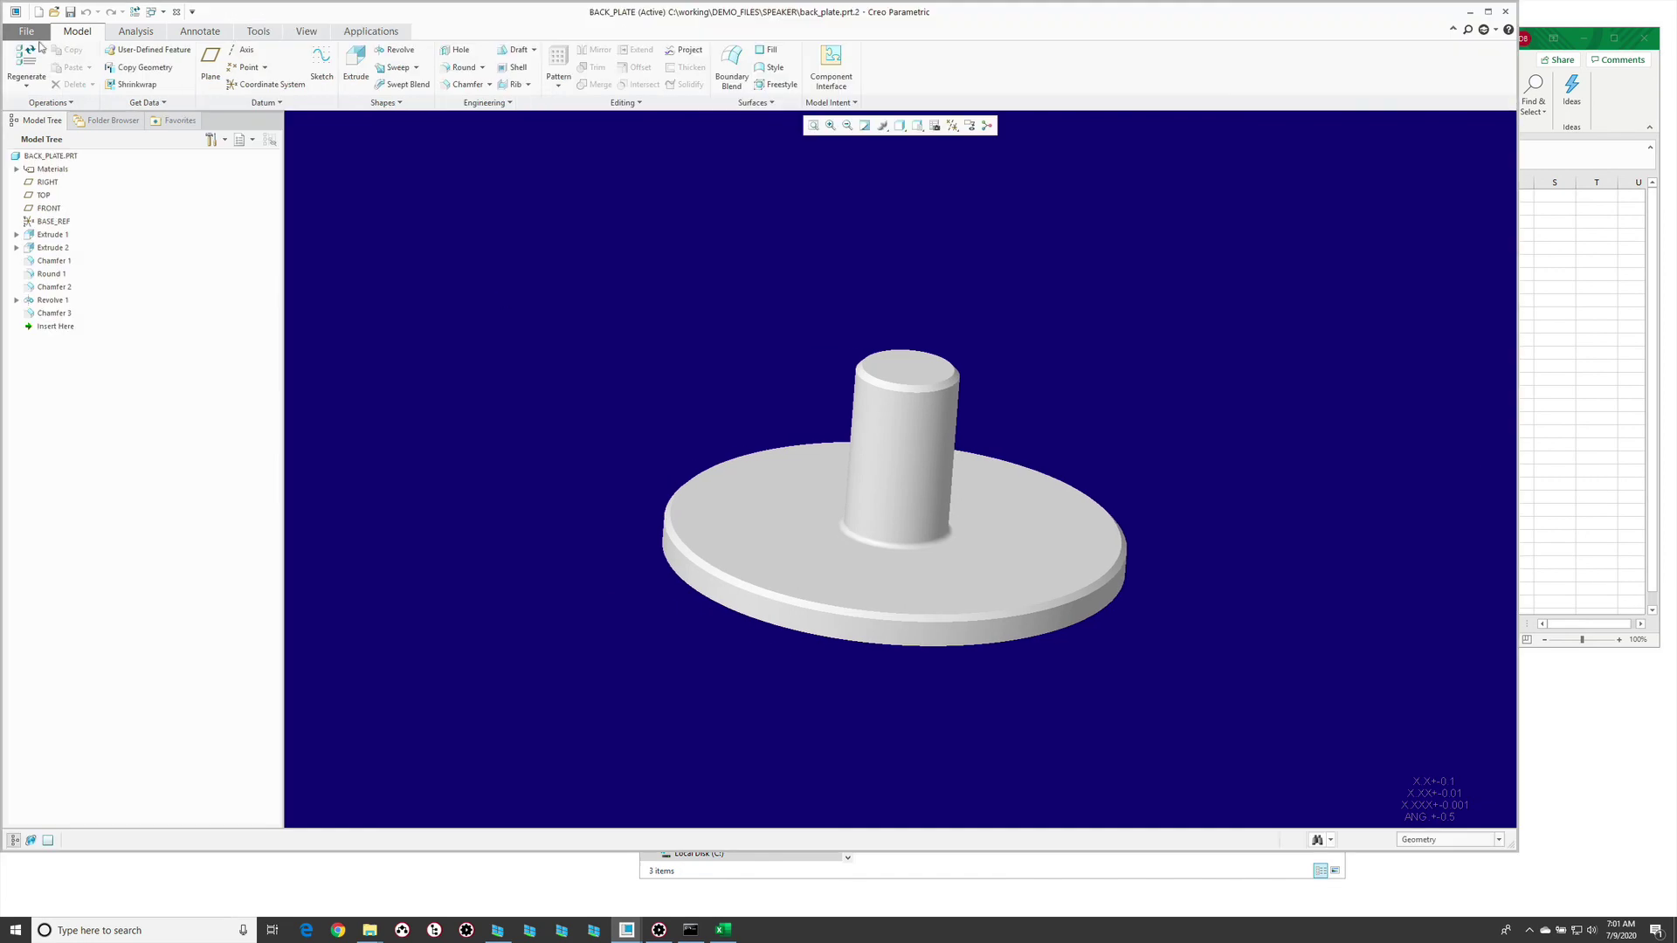
left_click(27, 32)
left_click(52, 224)
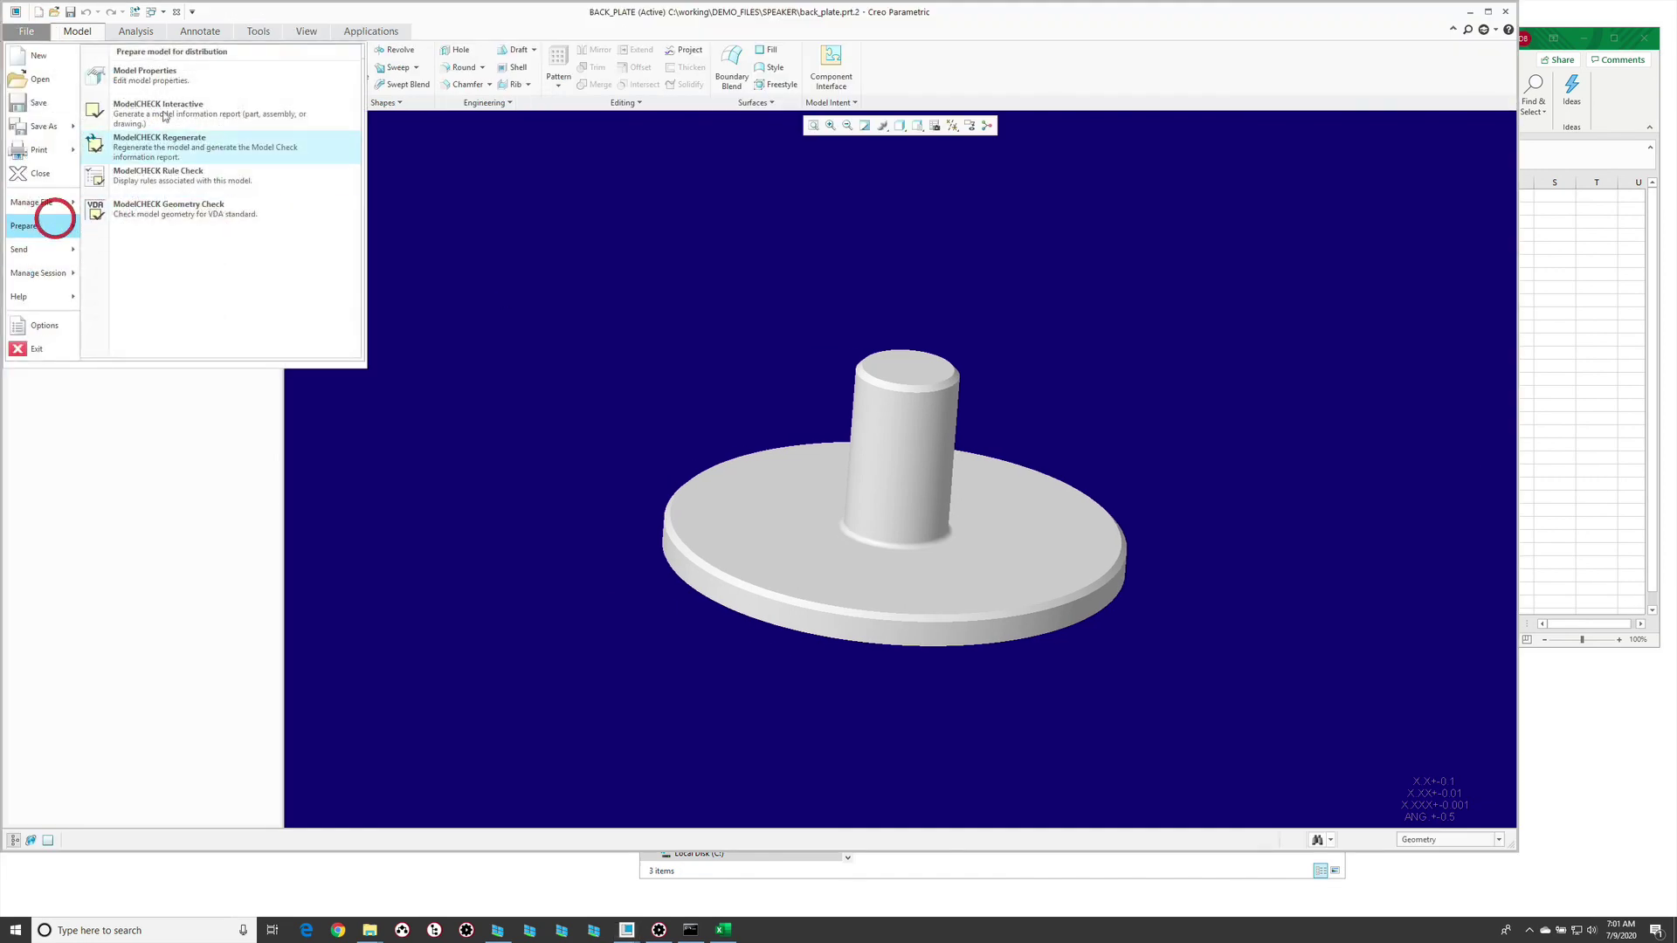
left_click(201, 74)
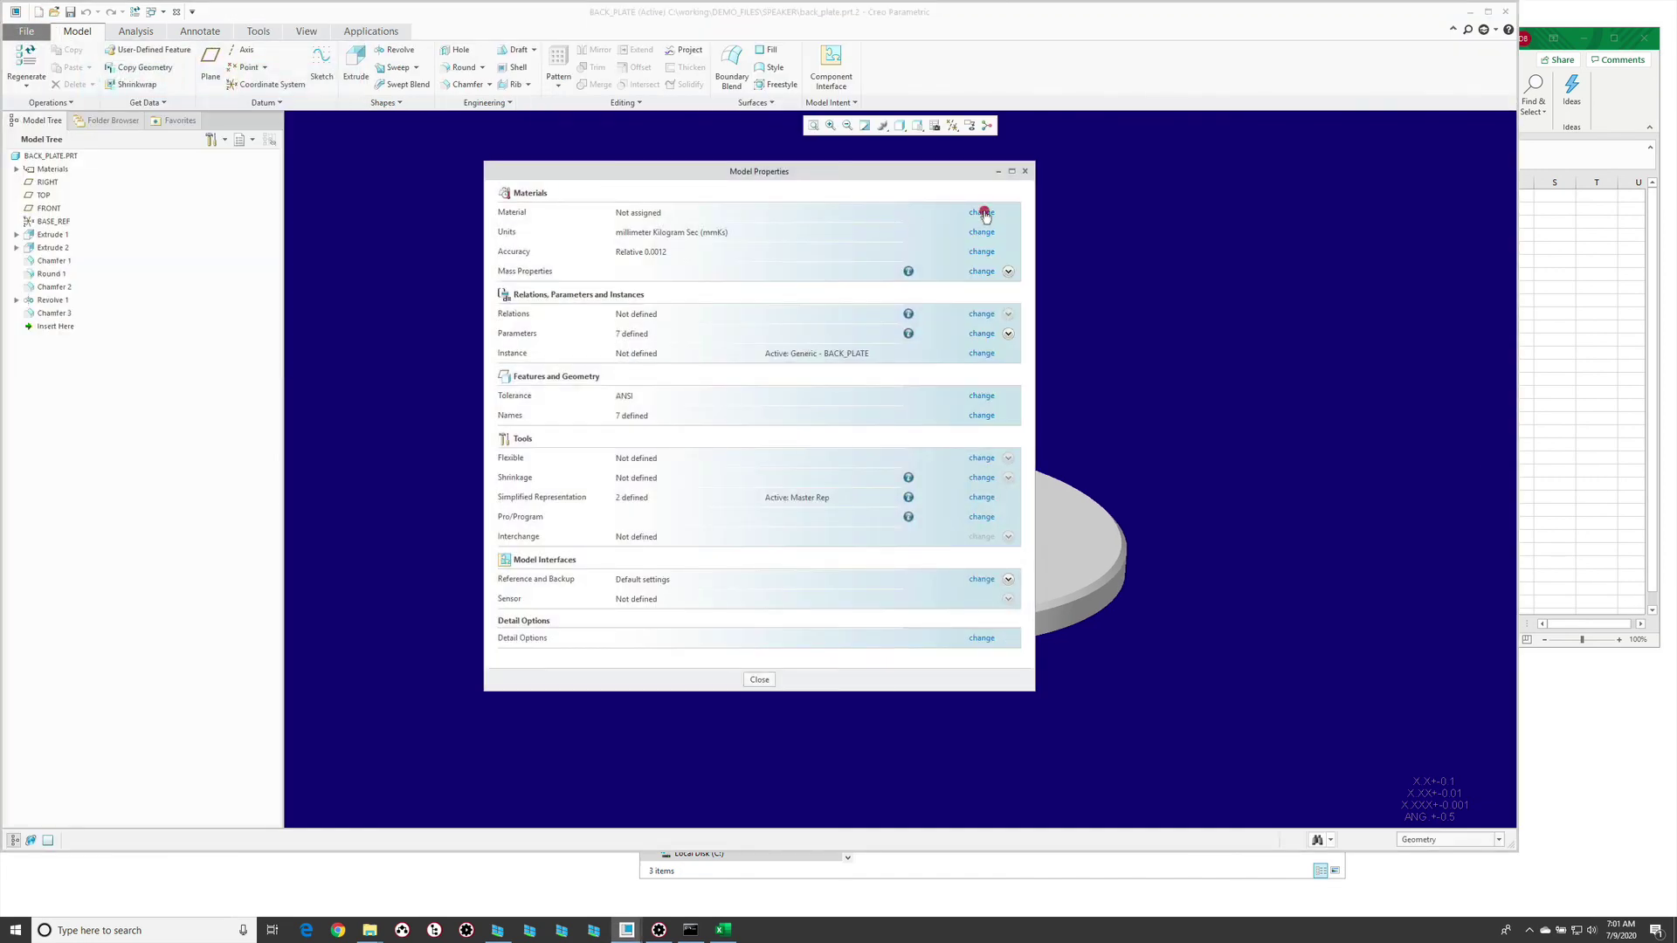
Check the materials loaded in the back plate, then close the dialogs and the part window.
left_click(983, 213)
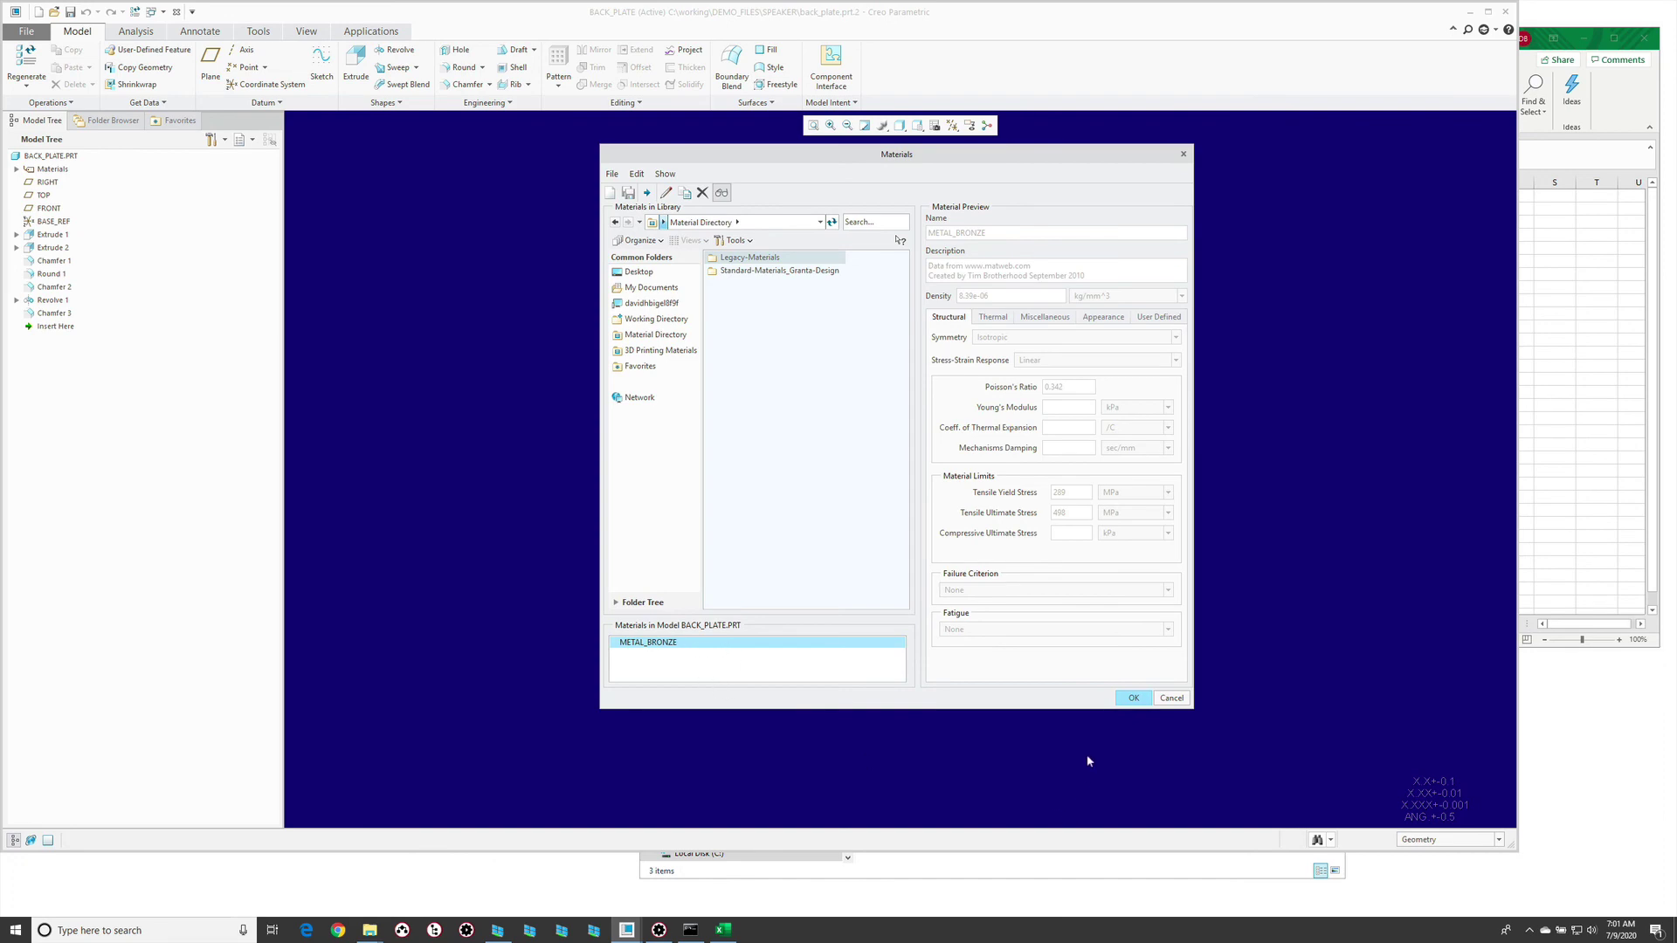
left_click(1133, 698)
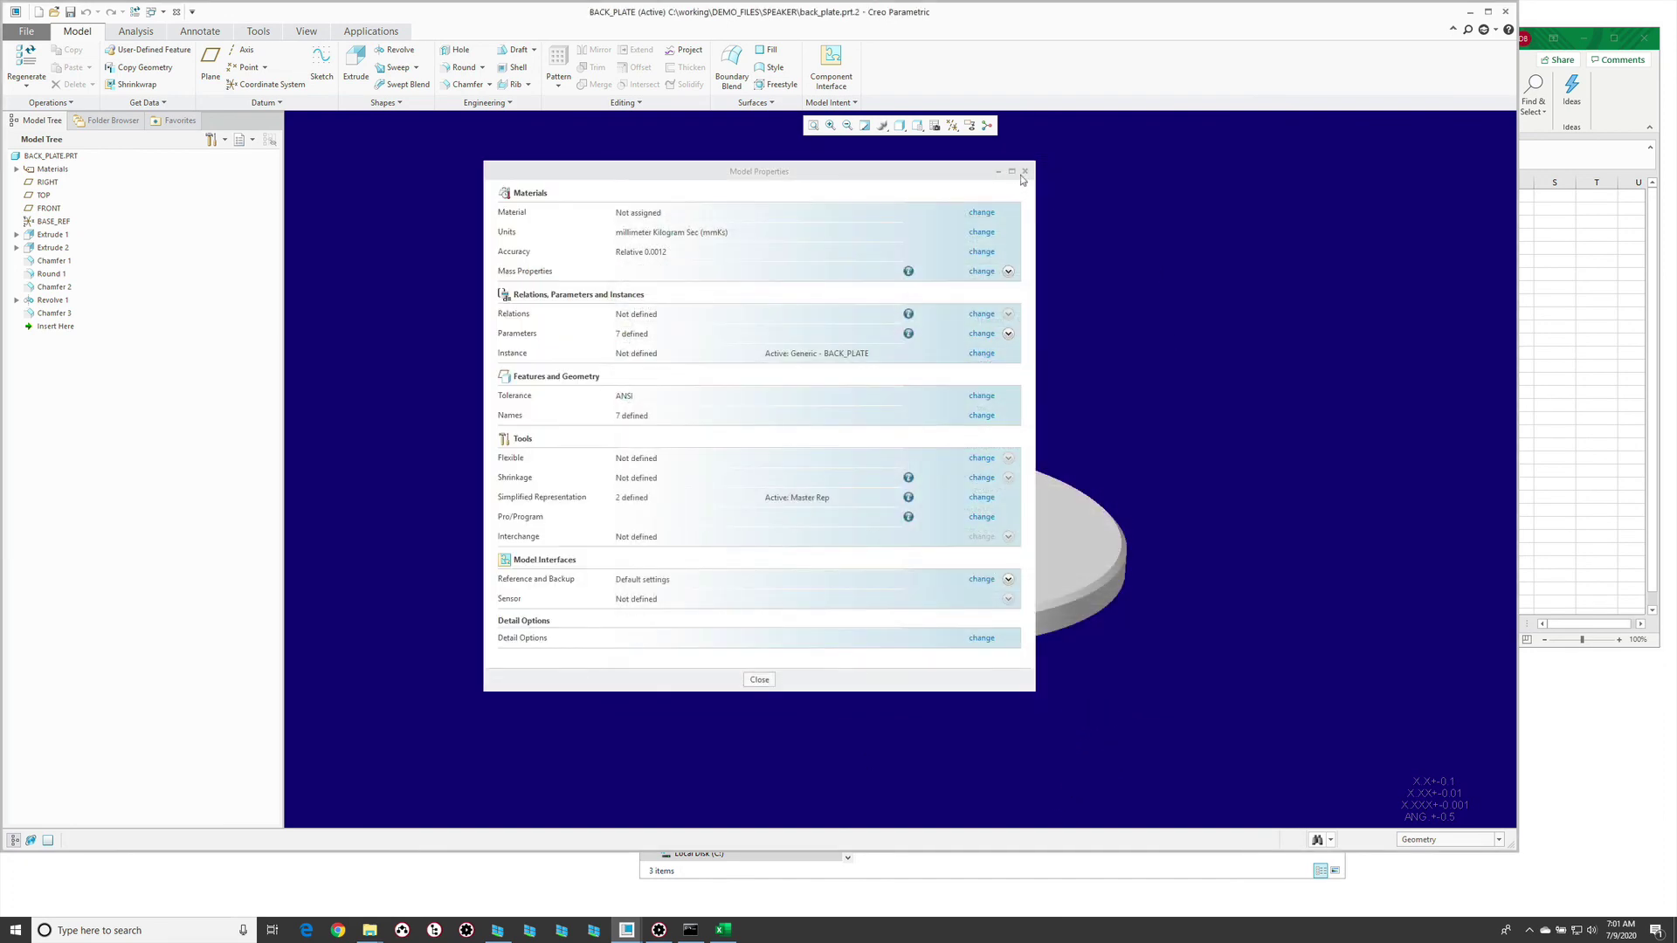
left_click(1246, 156)
left_click(1507, 13)
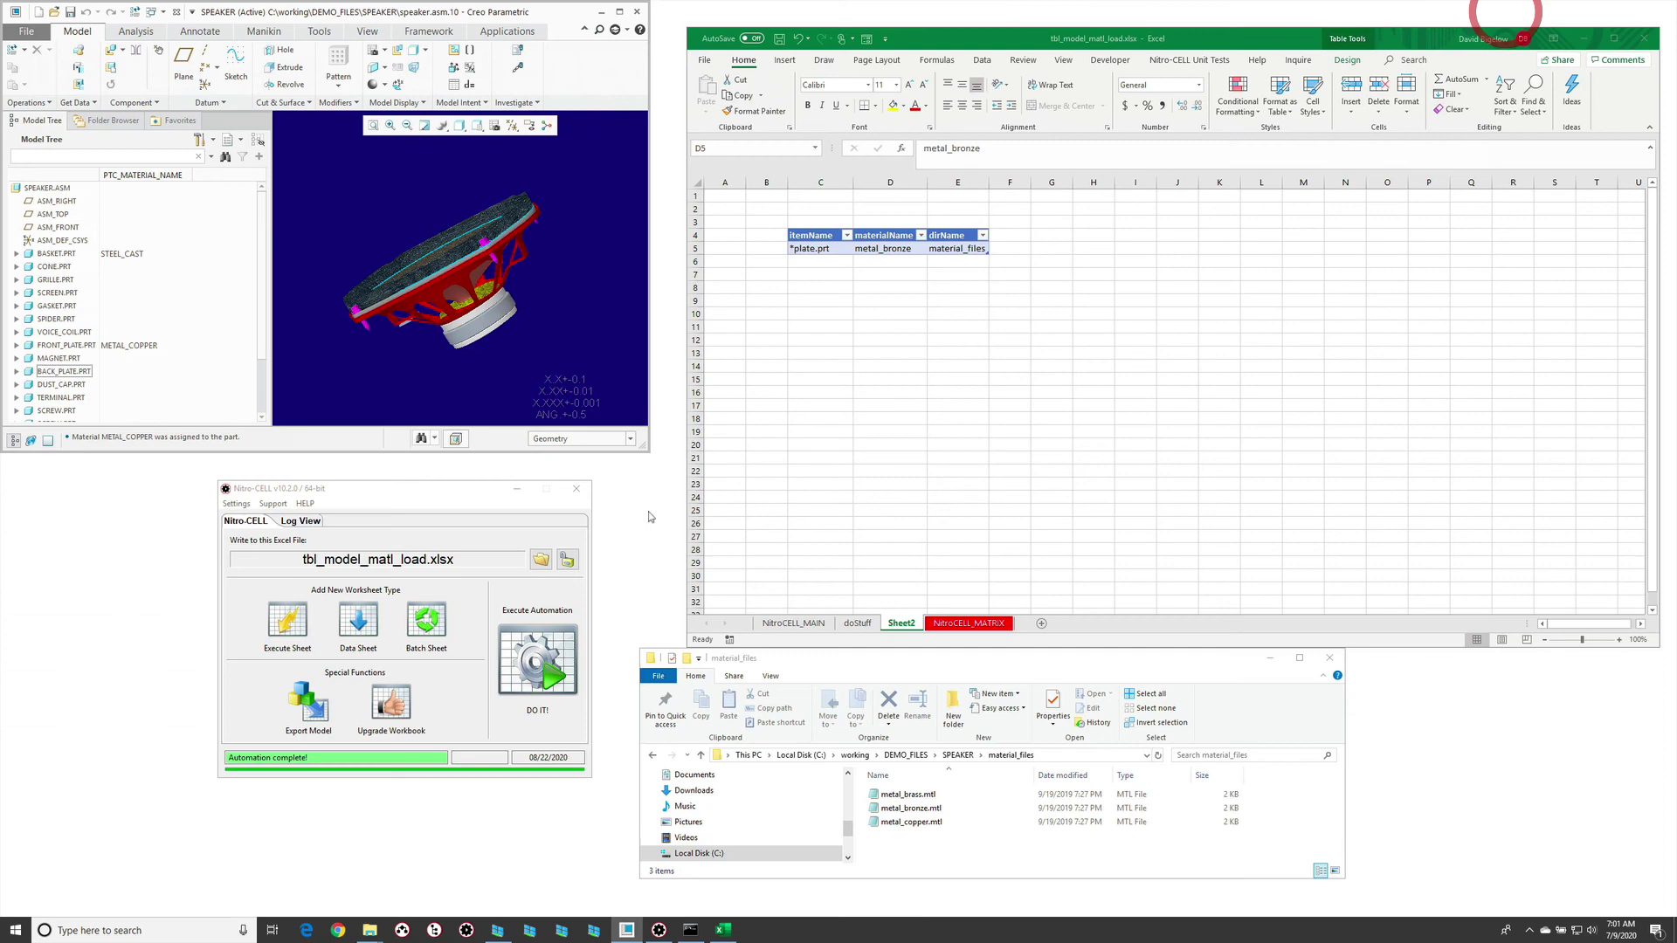
middle_click_drag(434, 369, 452, 358)
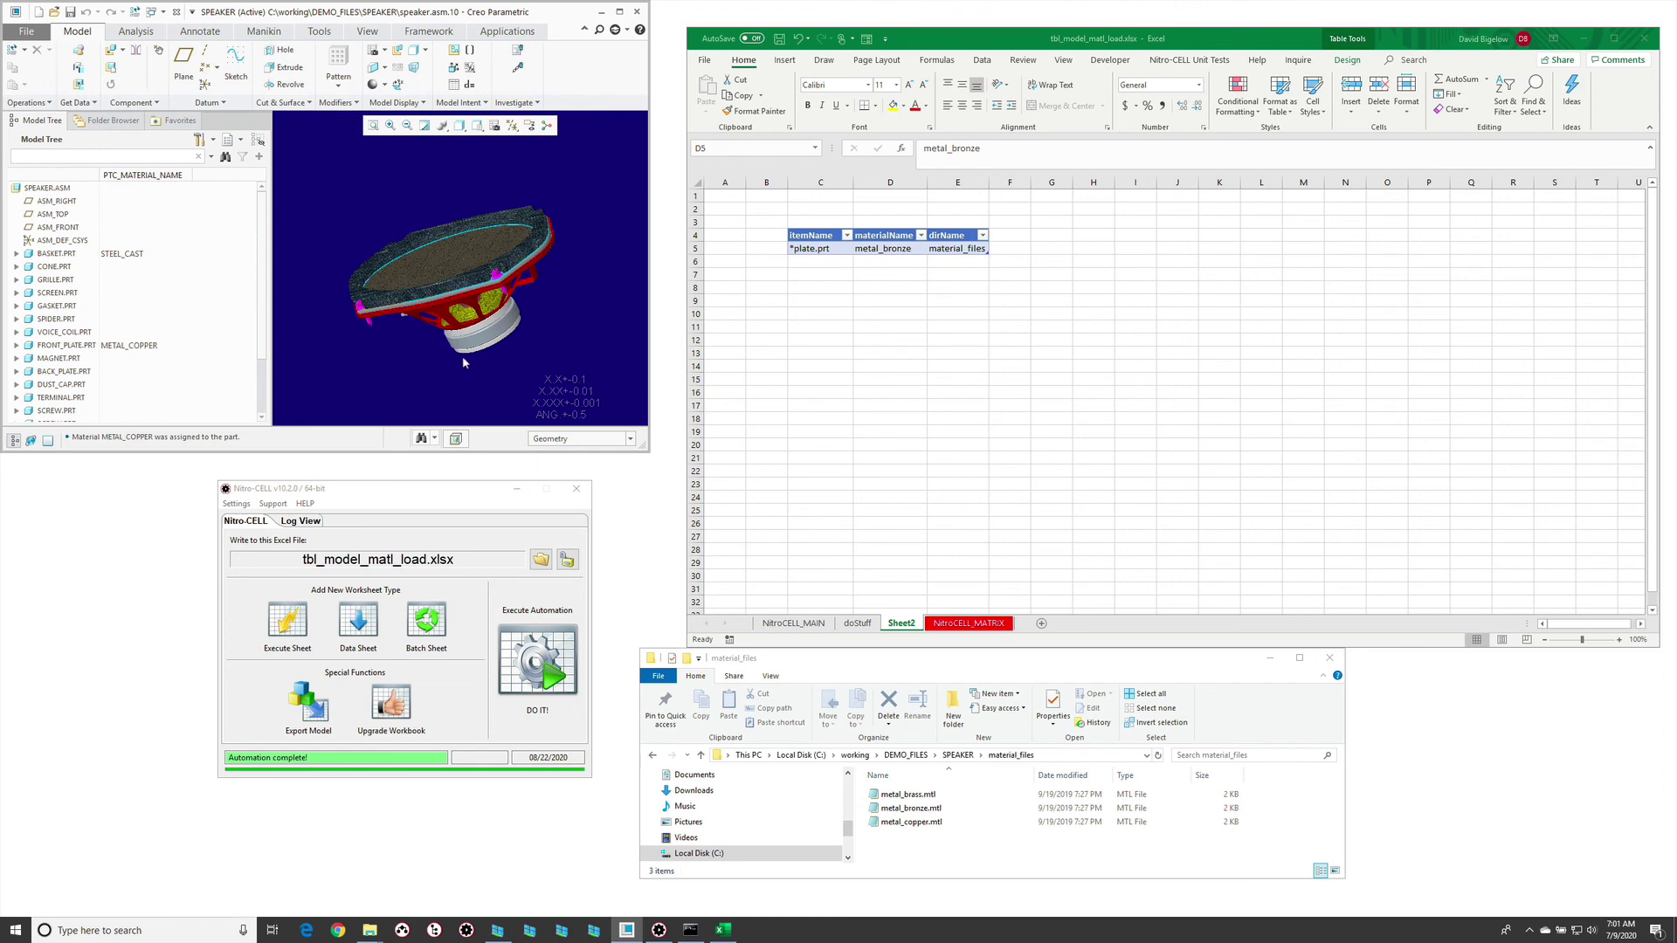
mouse_move(416, 311)
middle_mouse_down()
mouse_move(434, 293)
mouse_move(445, 340)
middle_mouse_up()
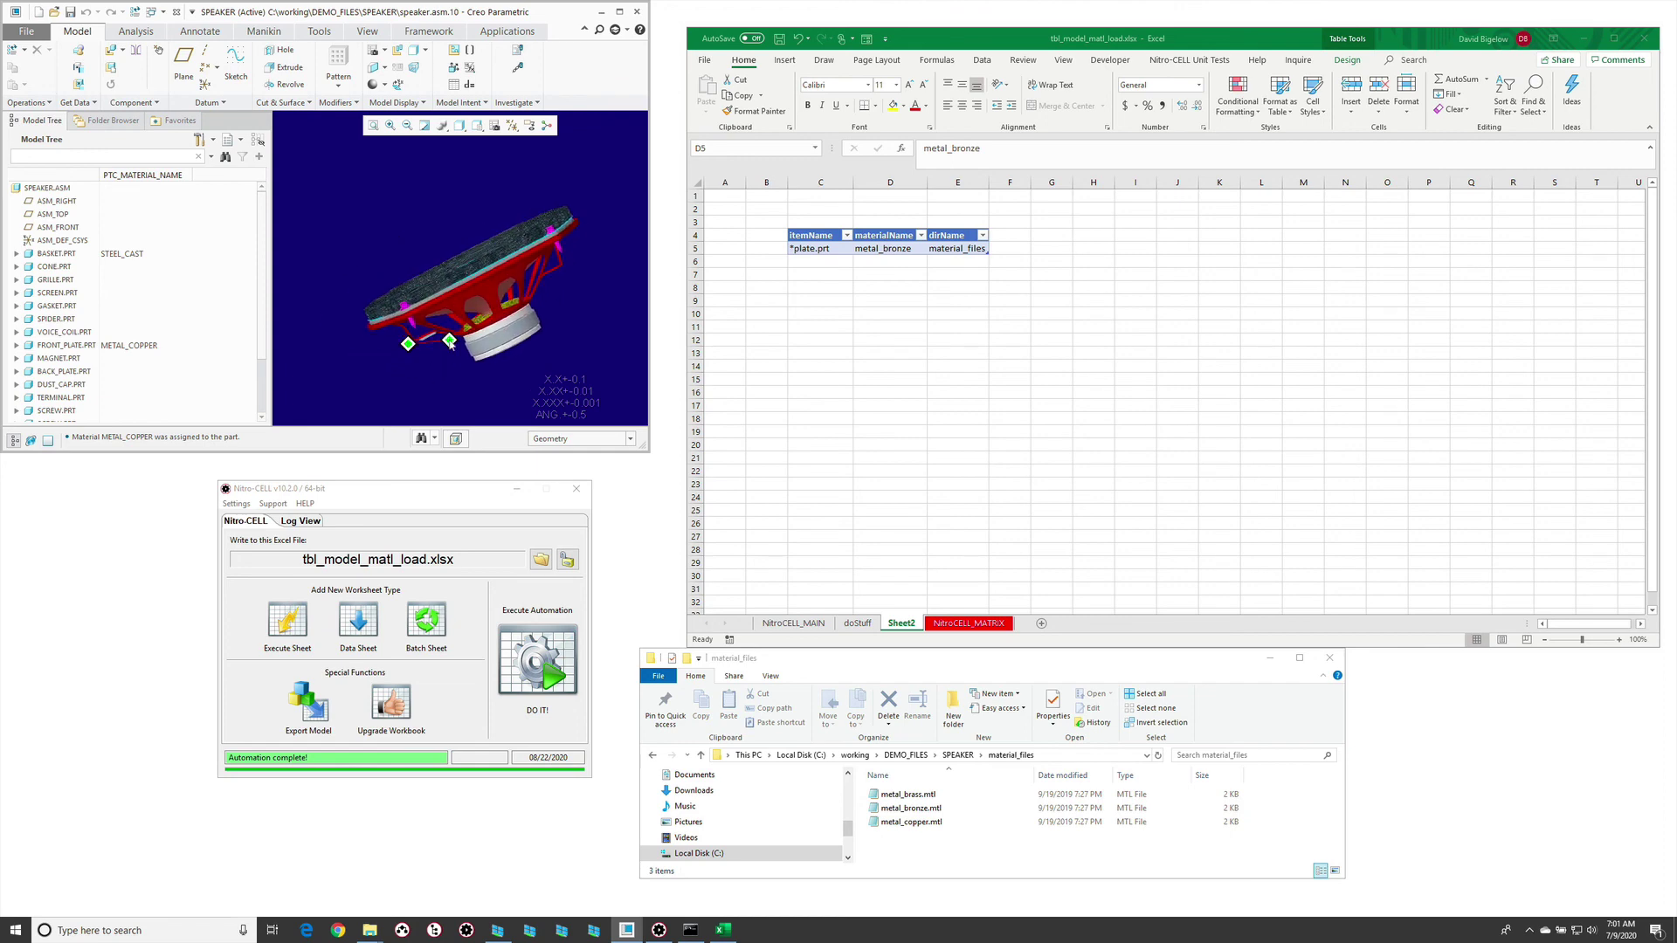
middle_click(1029, 290)
Switch to Excel and return to the doStuff worksheet containing the MATL_LOAD command.
left_click(853, 299)
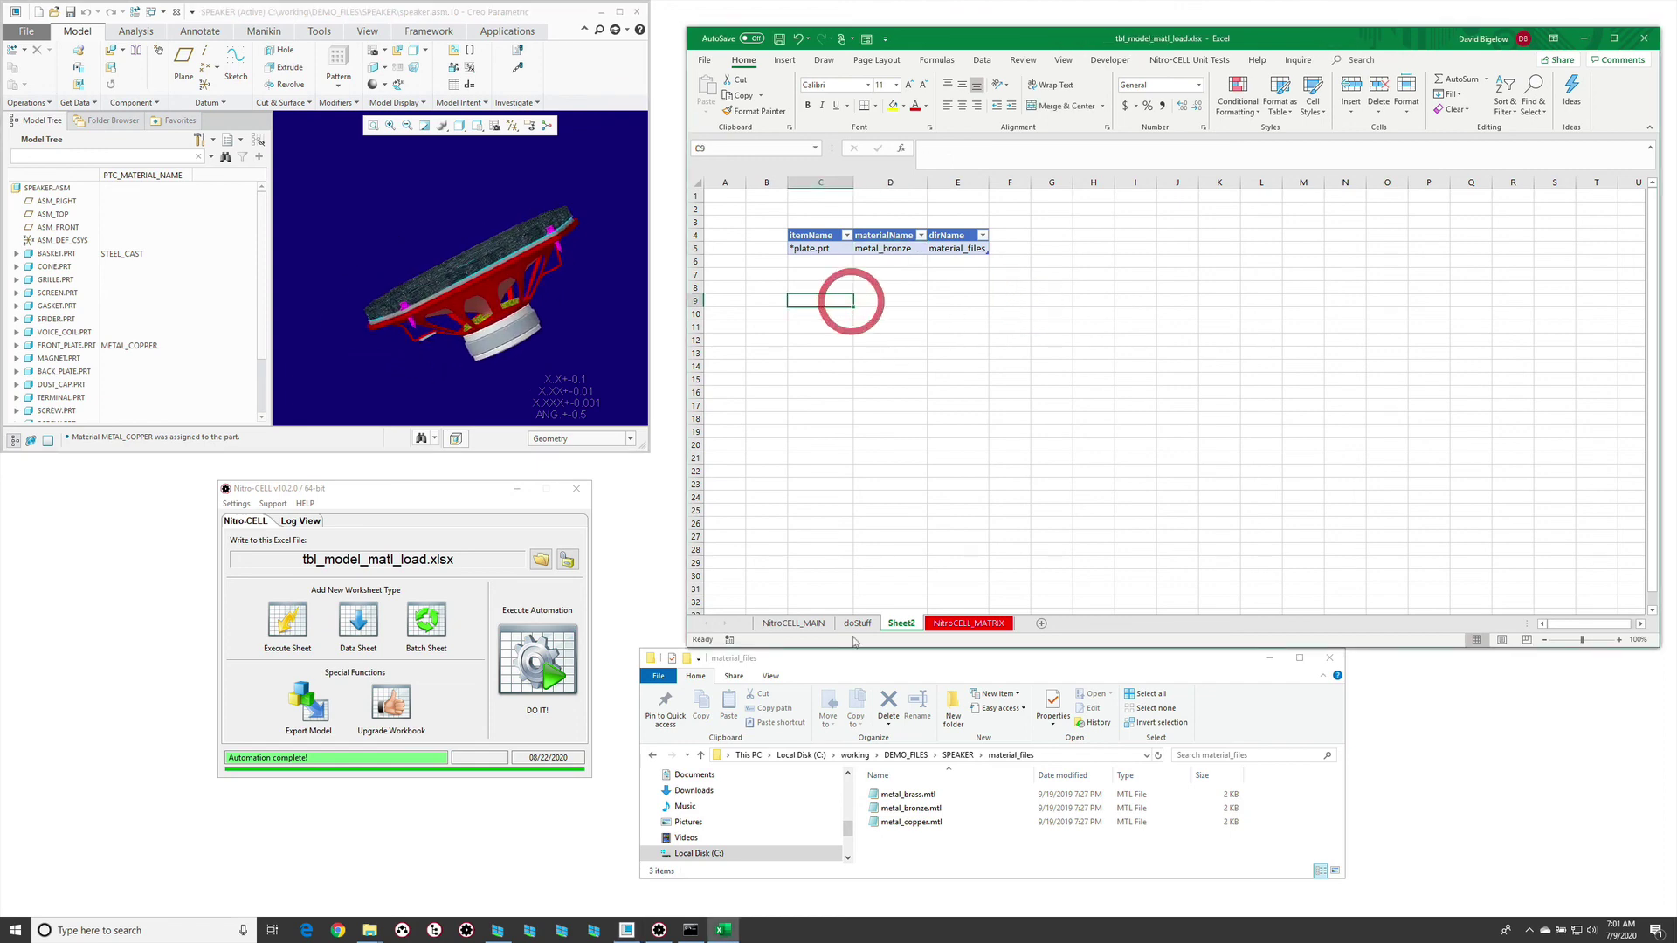
left_click(857, 623)
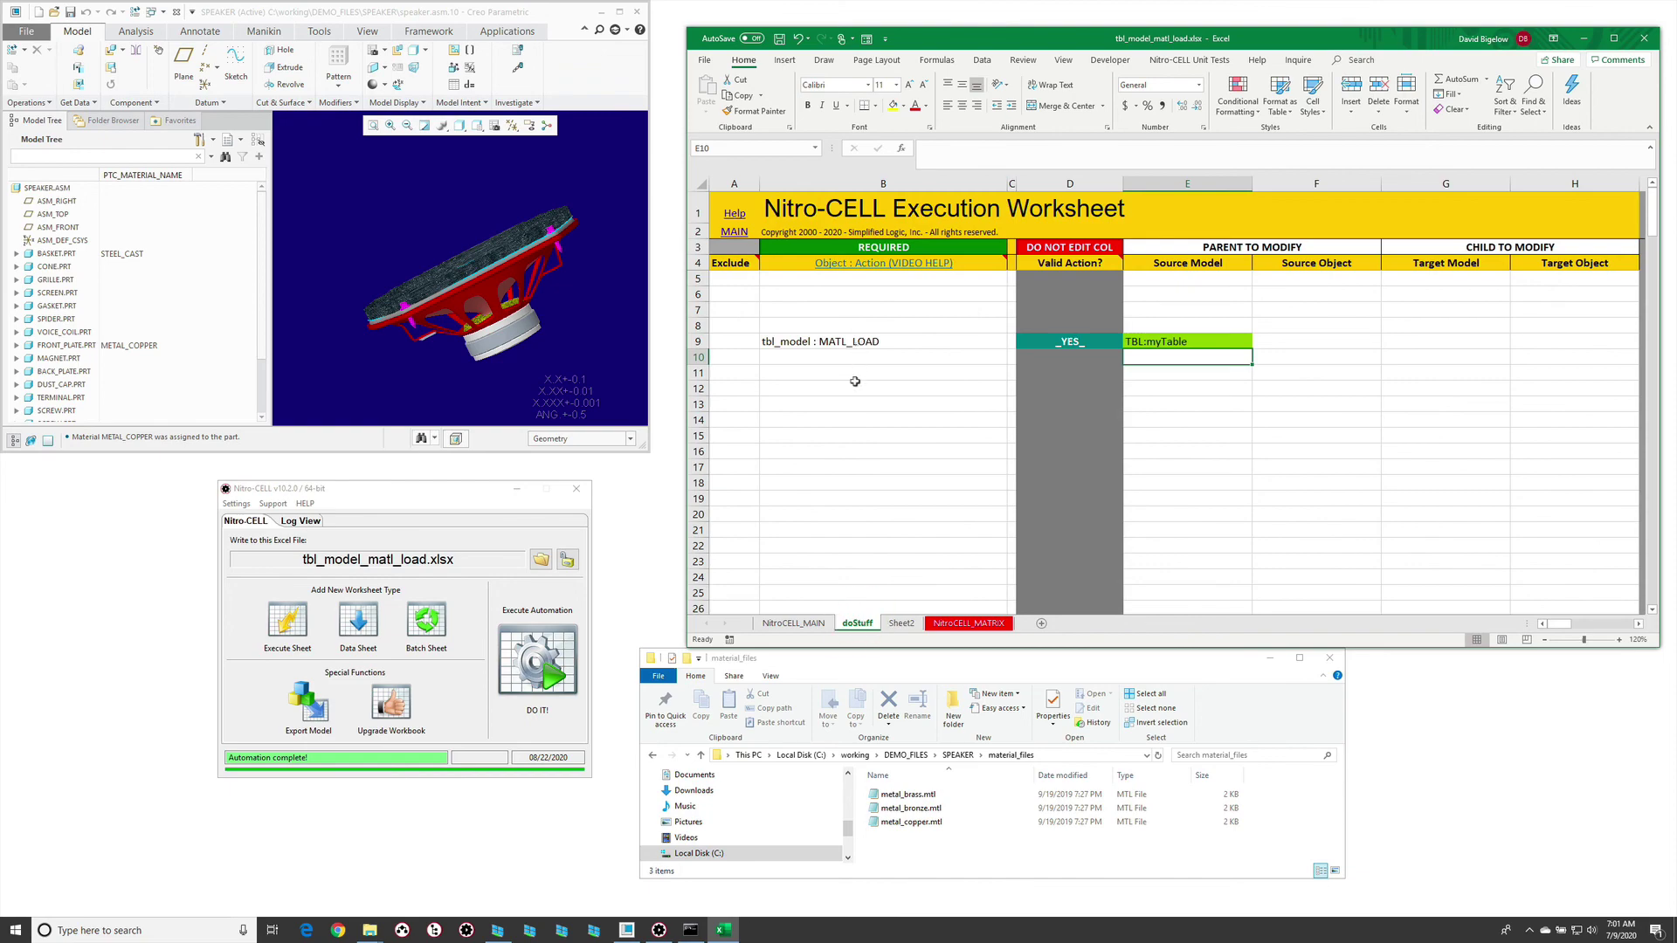